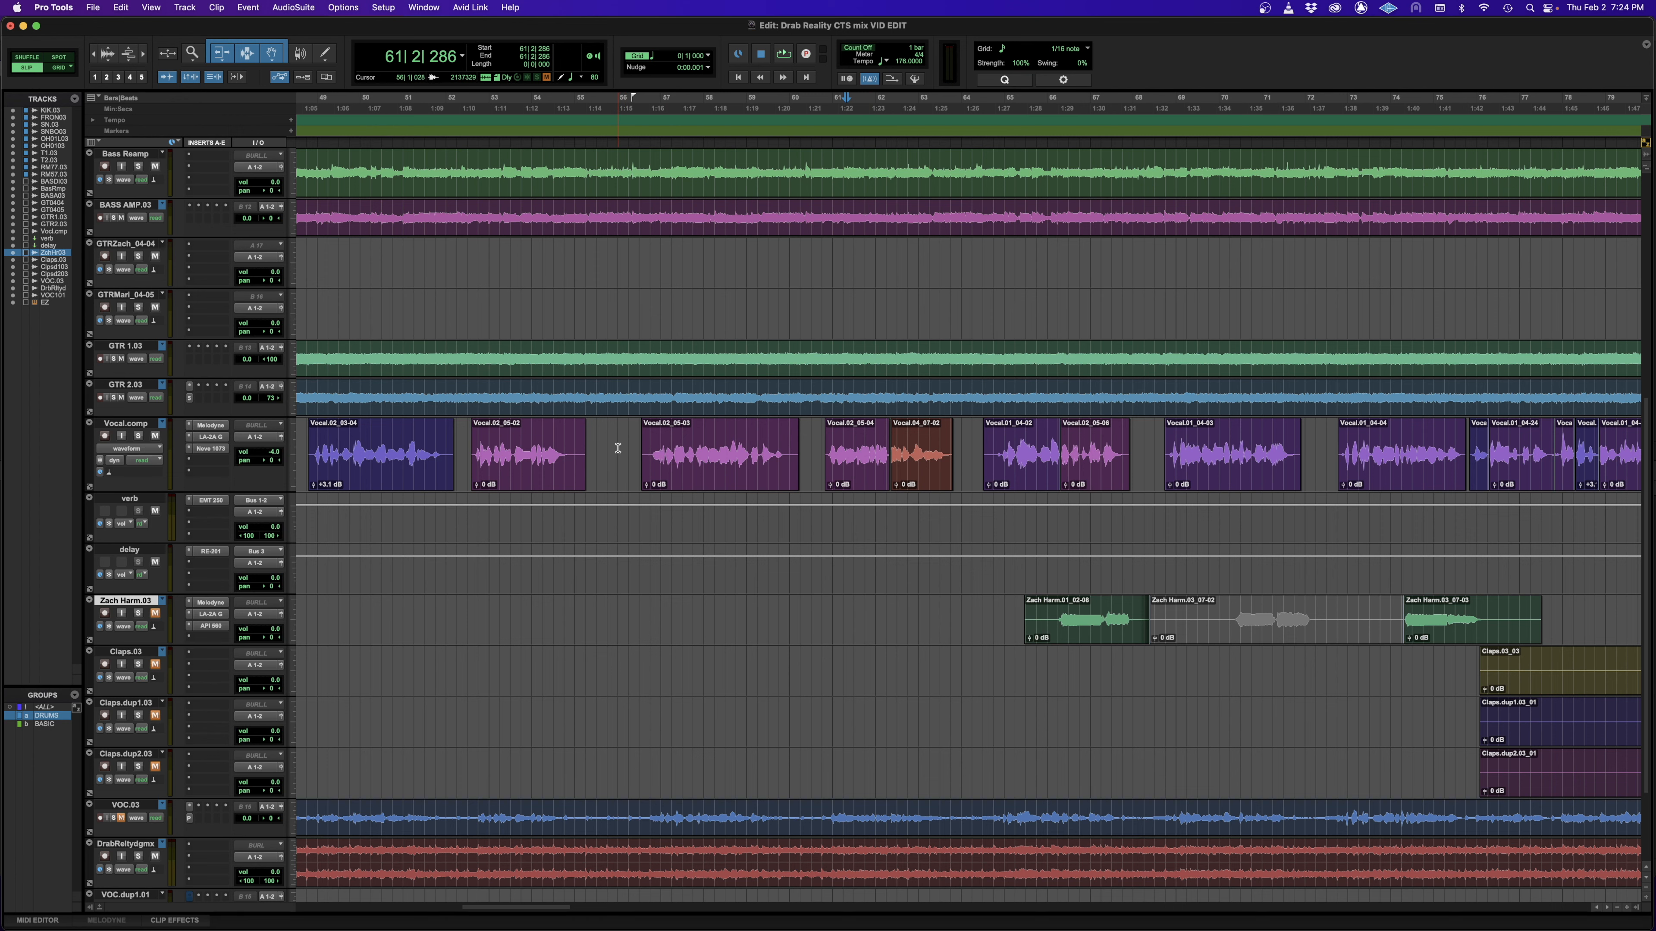
Step: Open the Melodyne insert on the Vocal.comp track to view the vocal's detected notes, and close it again
left_click(719, 470)
key("super+bracketright")
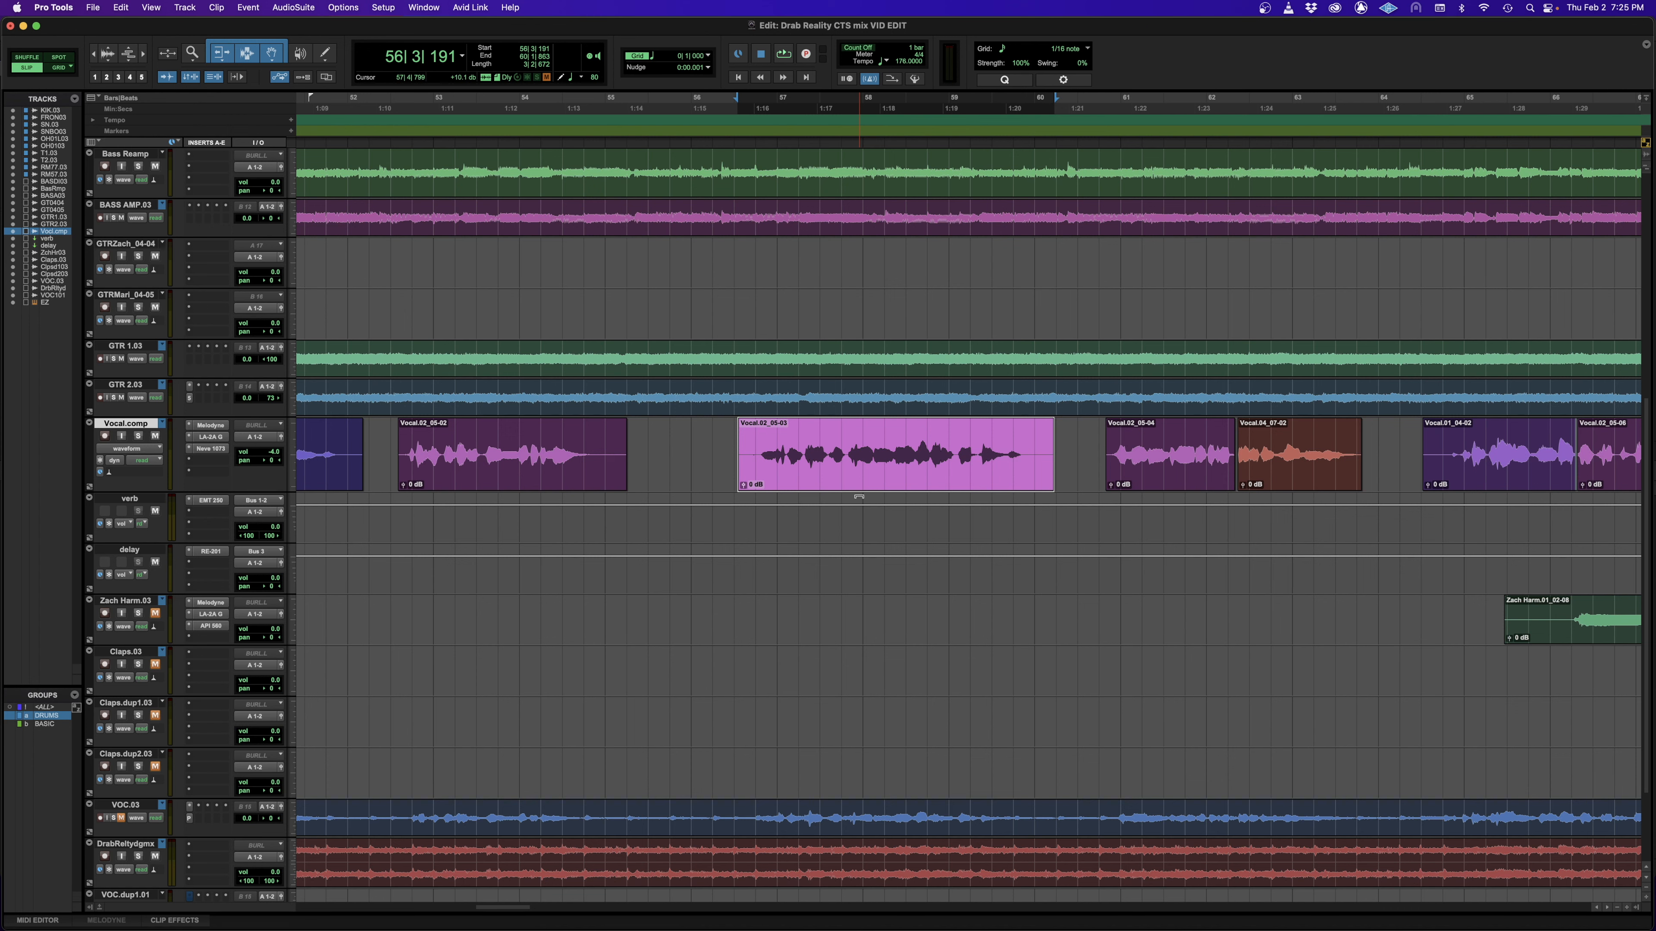
left_click(720, 434)
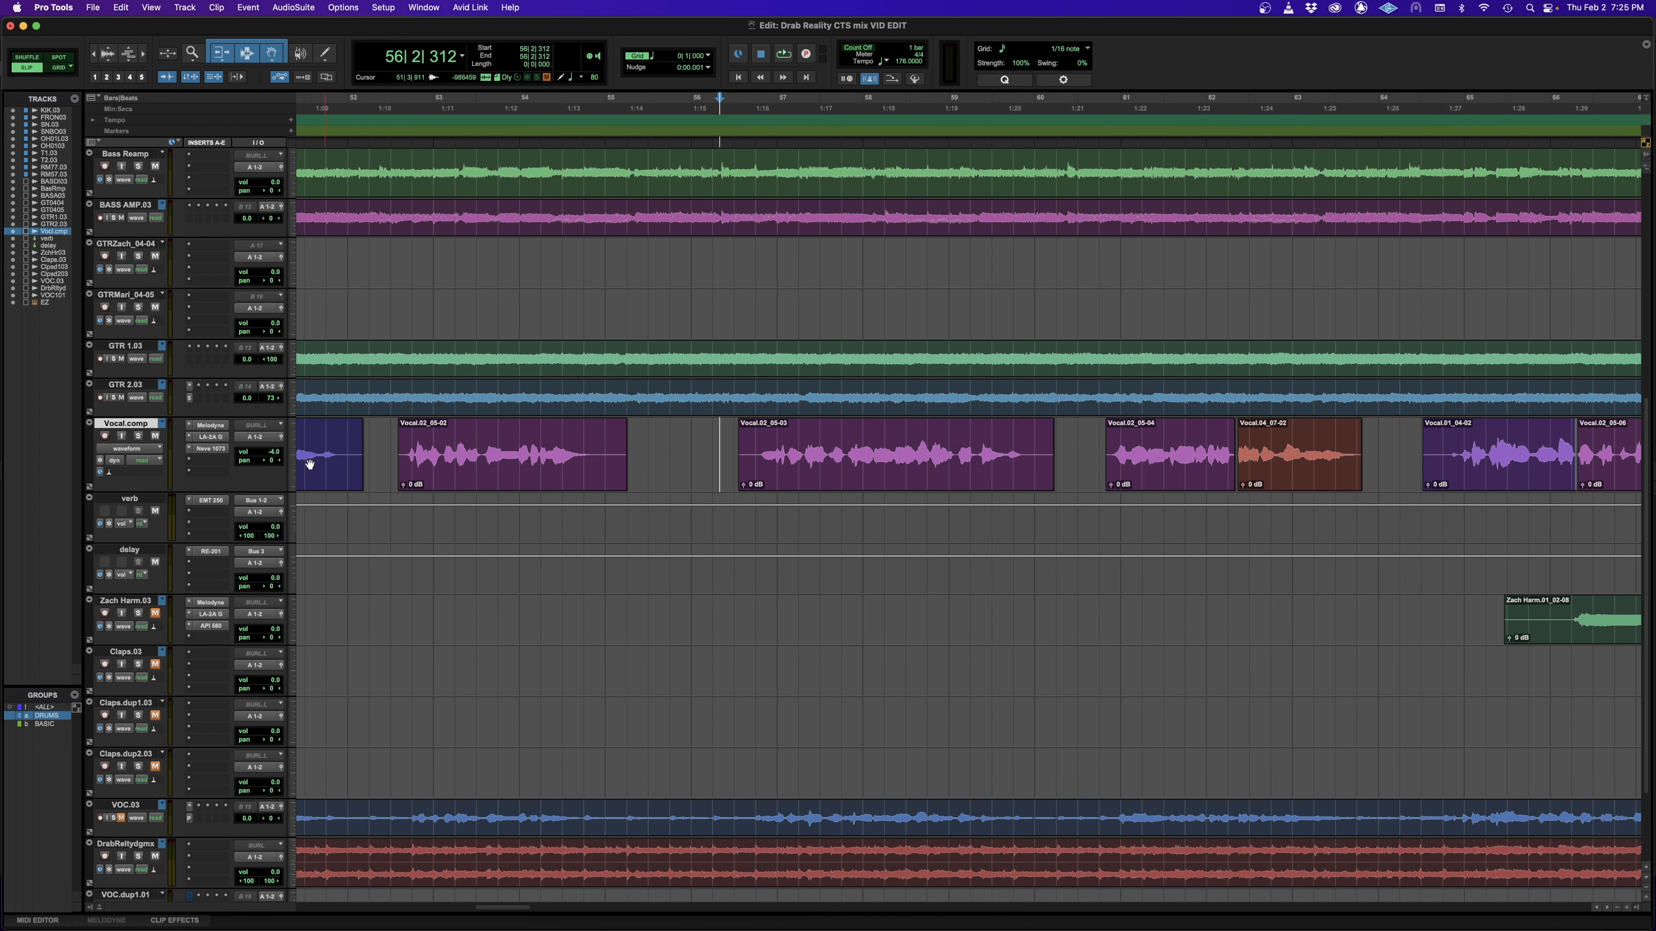
left_click(220, 426)
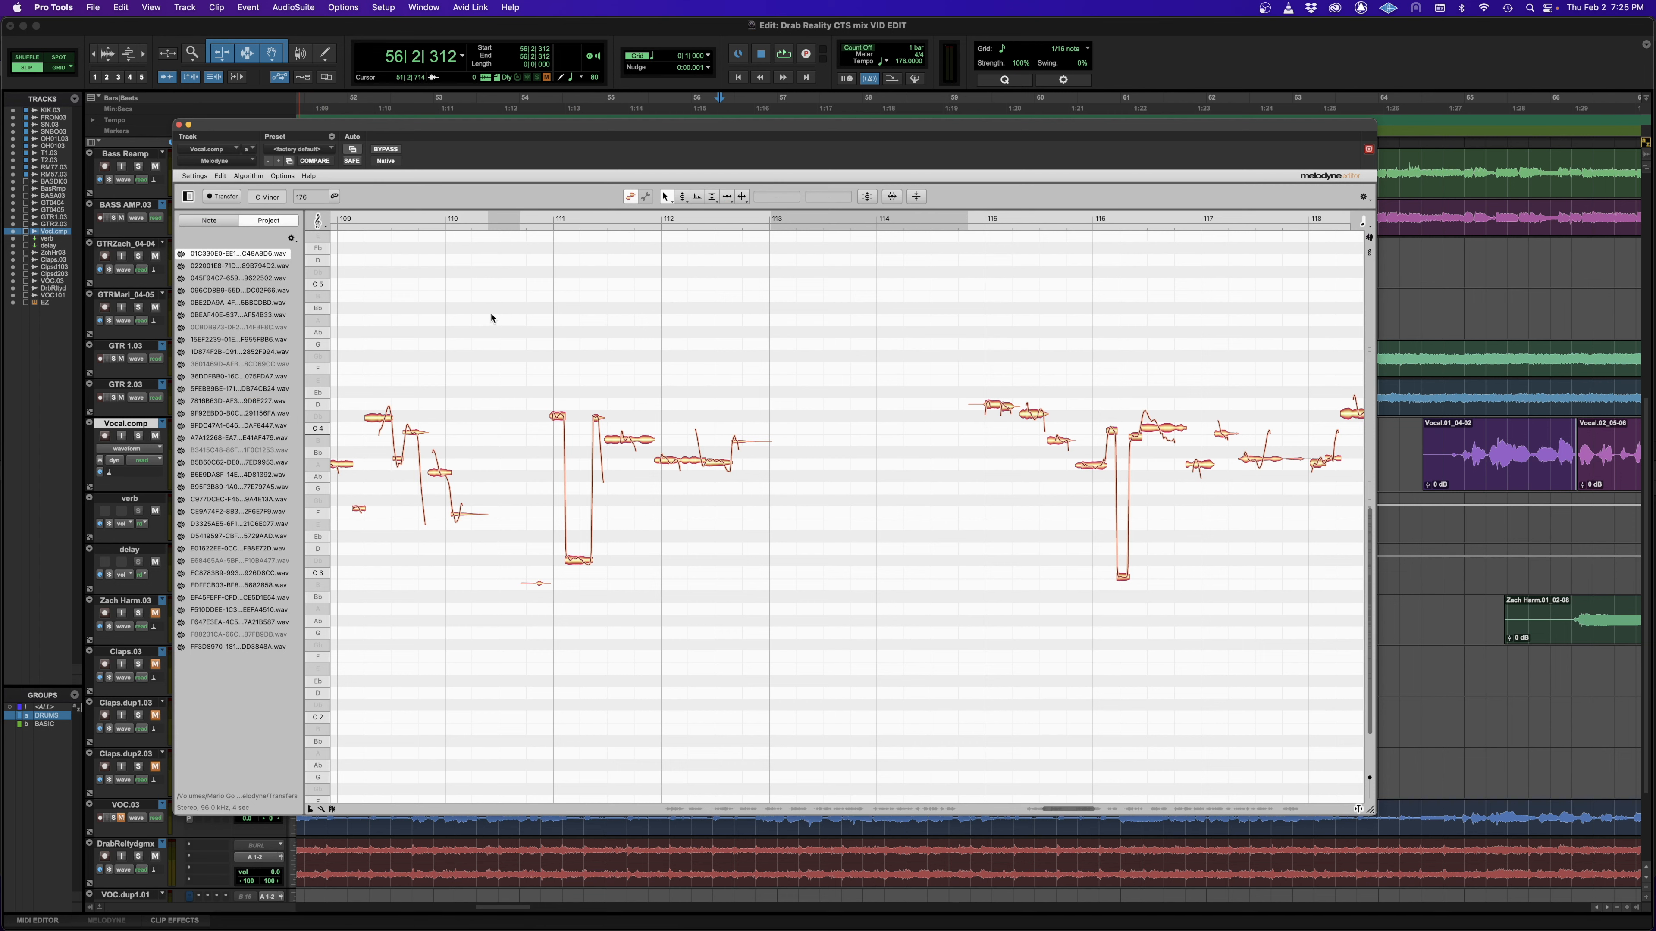
left_click(179, 125)
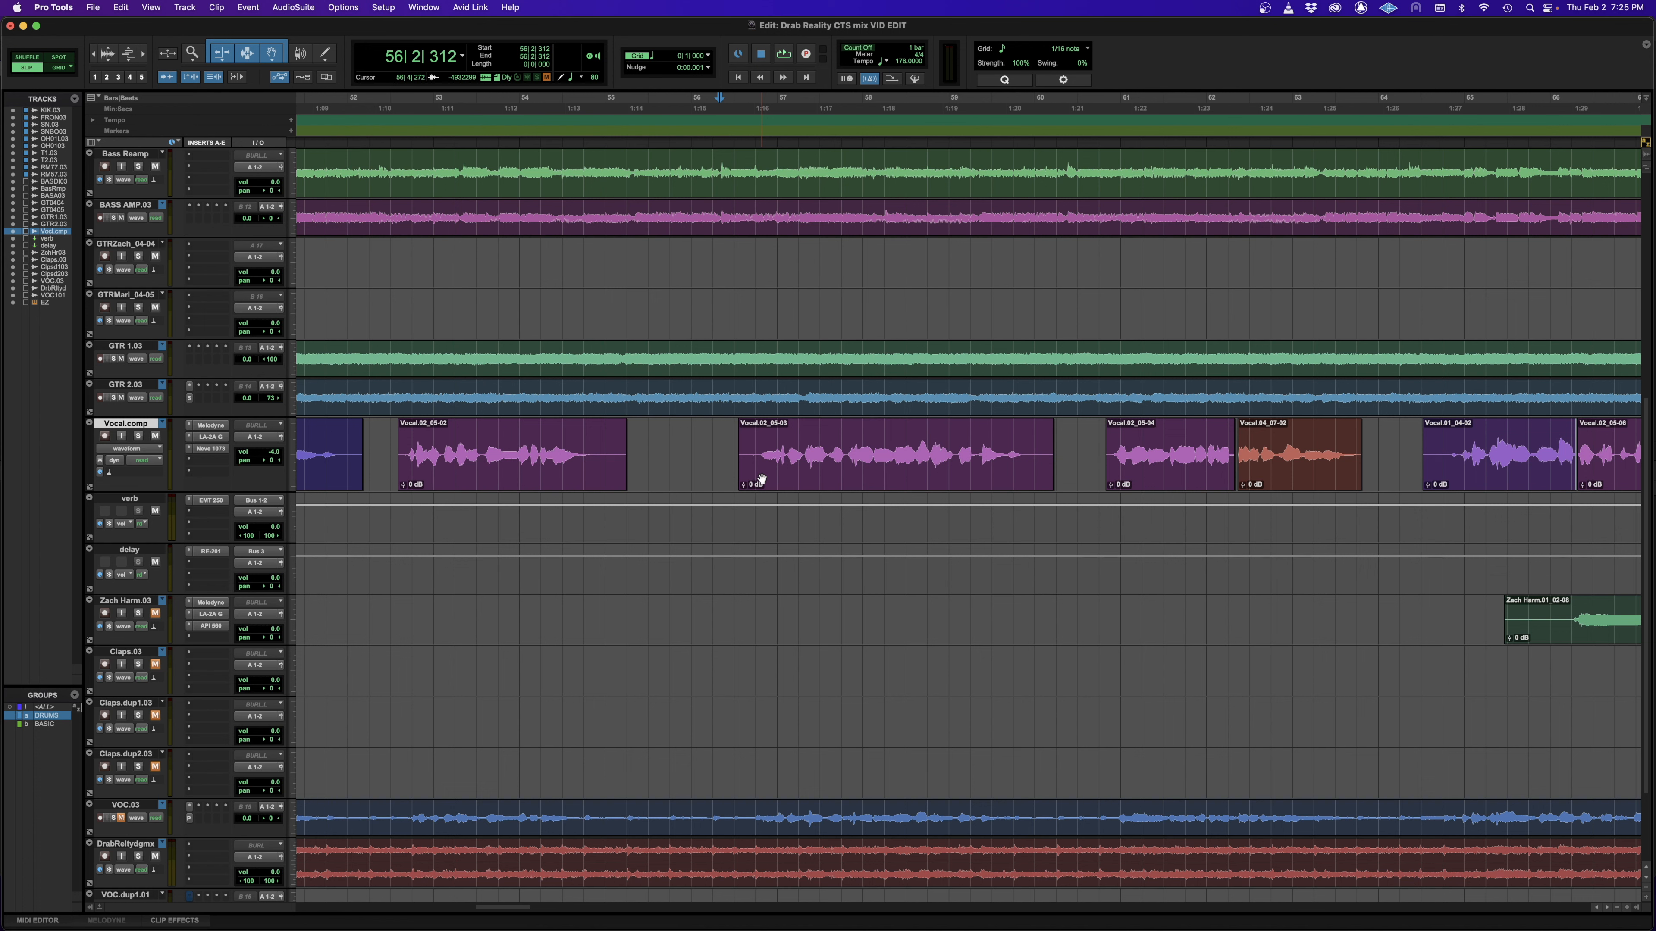
Step: Mute the Vocal.02_05-03 clip on the Vocal.comp track, and unmute it again
left_click(807, 471)
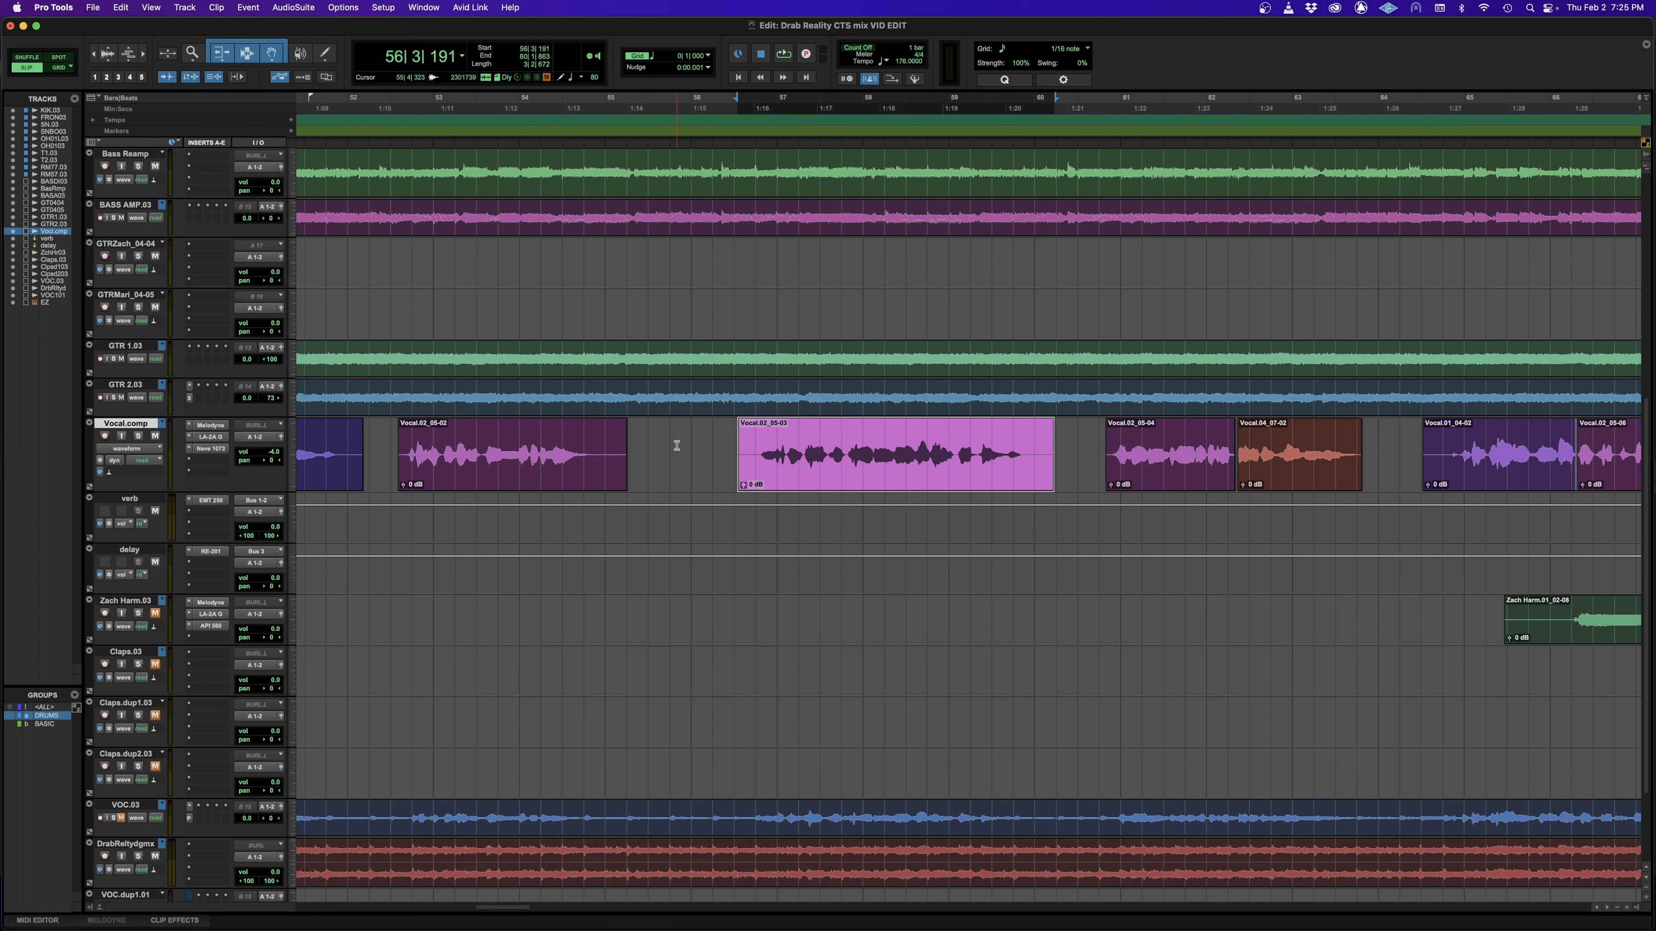
key("super+m")
left_click(699, 440)
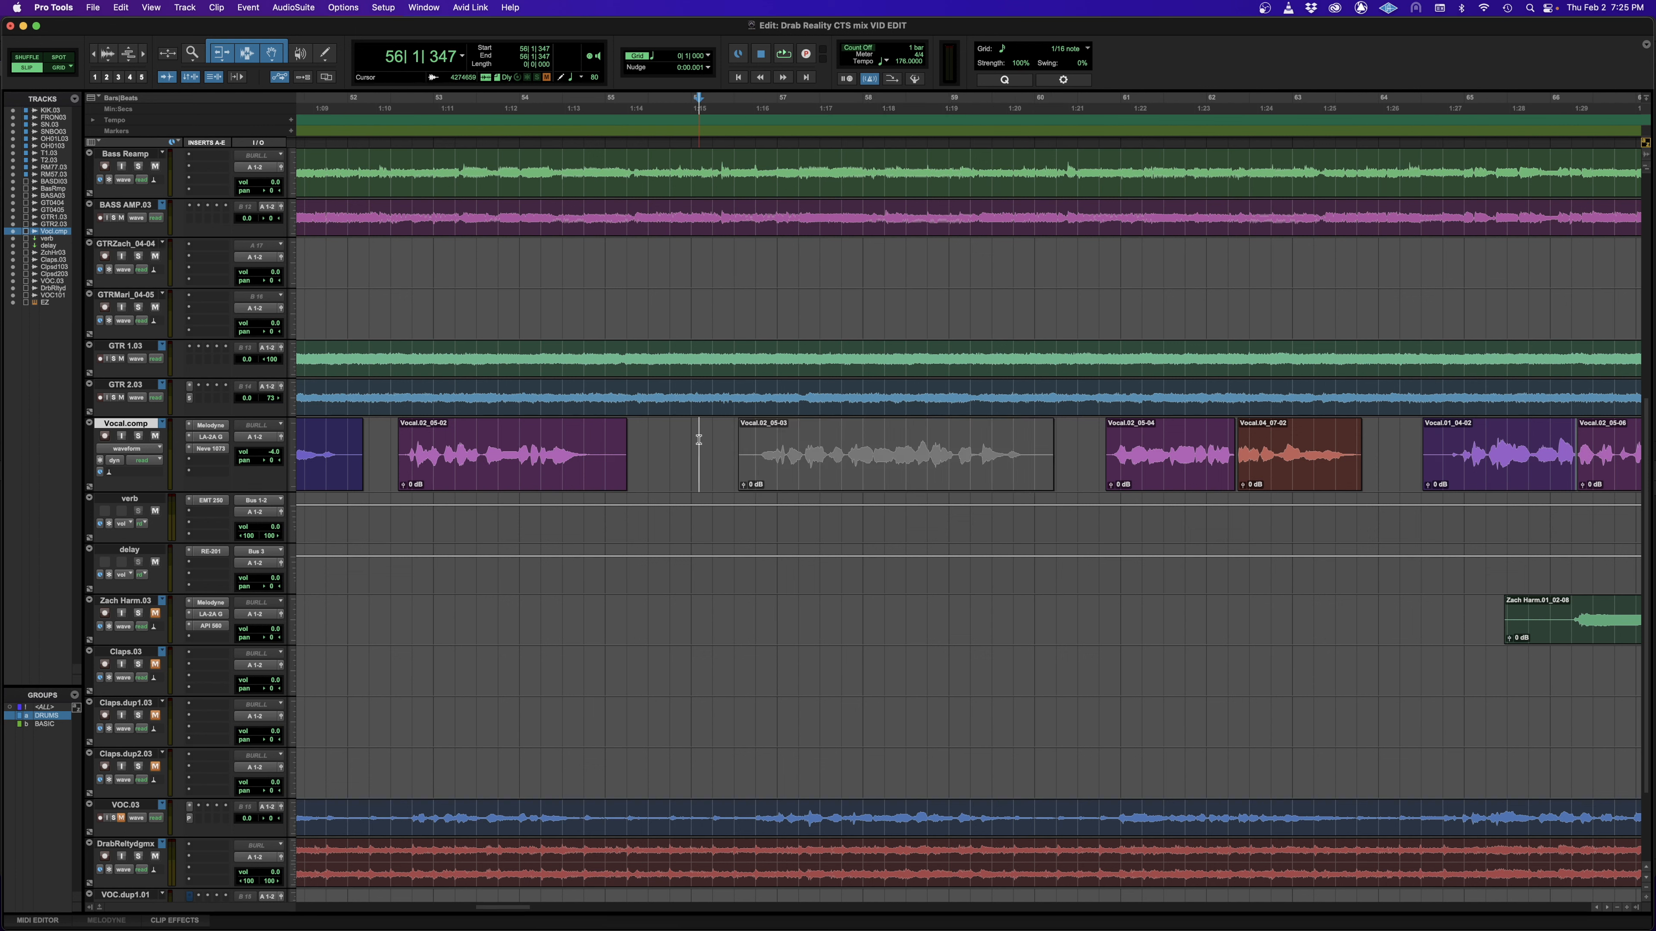
left_click(815, 476)
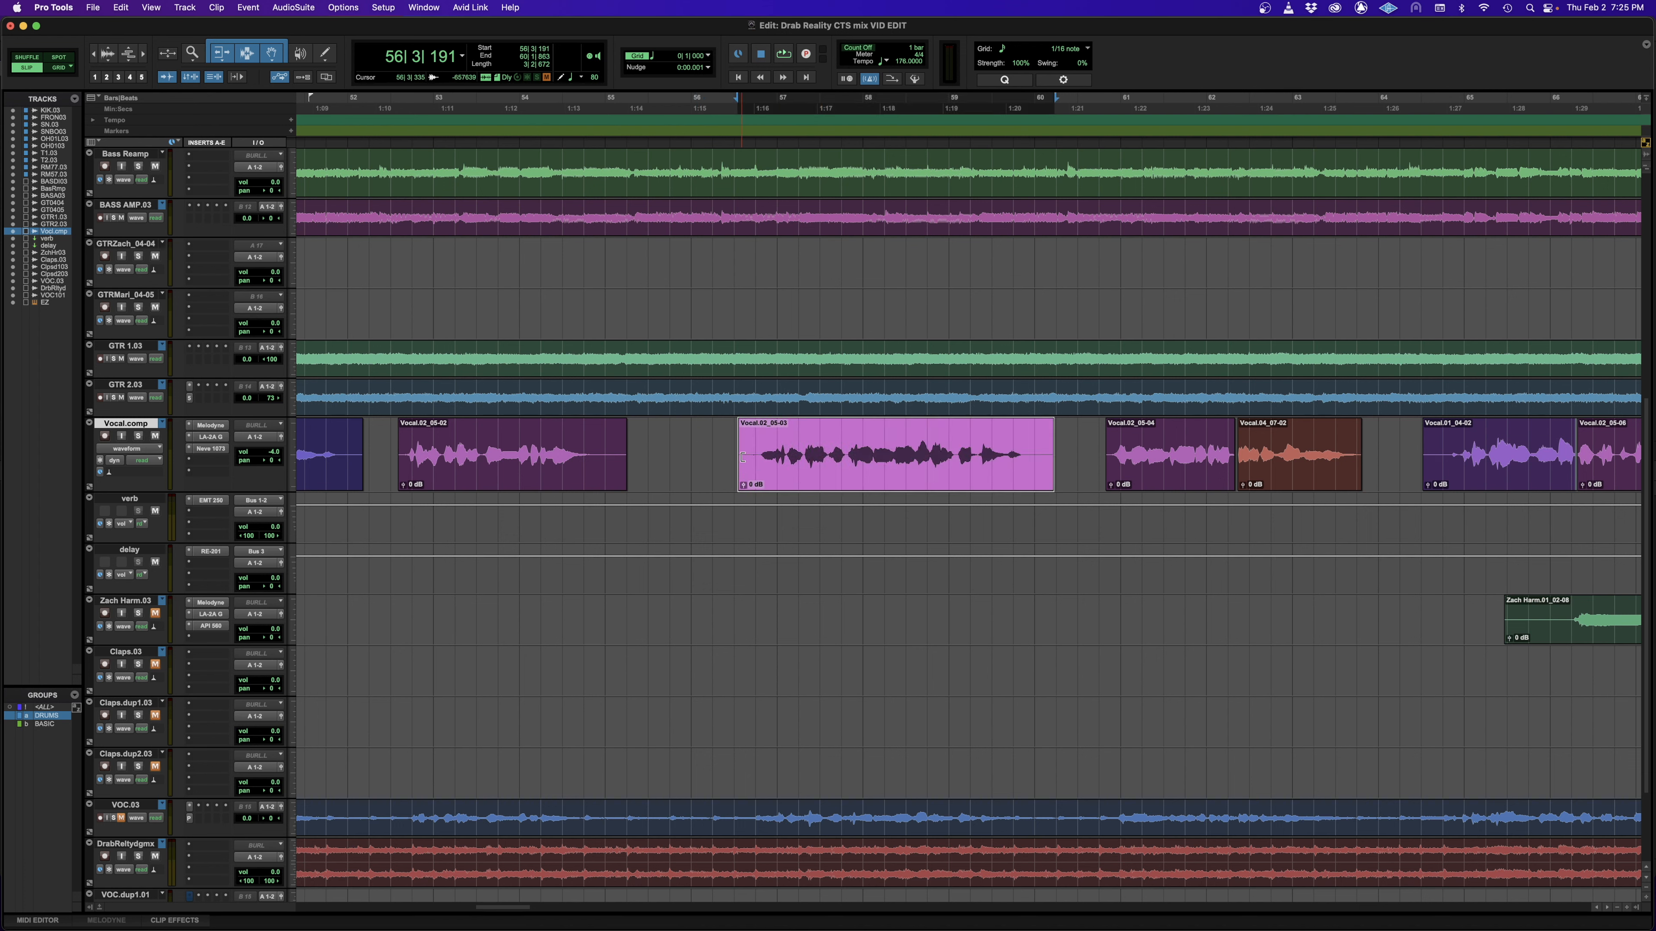
left_click(726, 443)
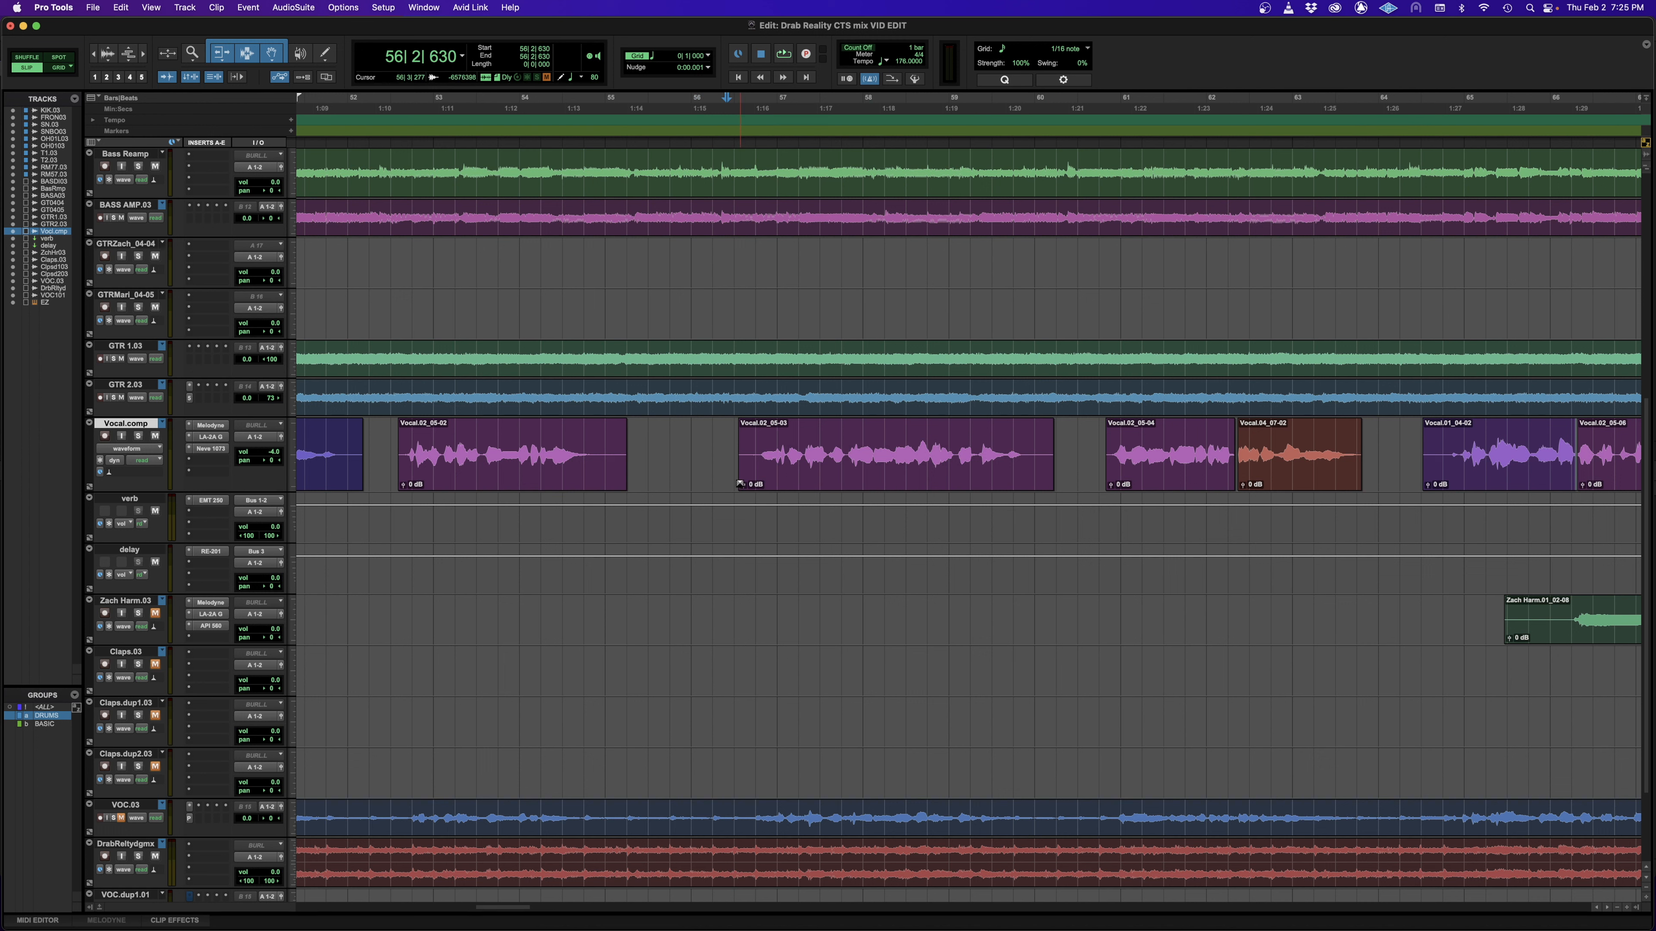
Step: Try a clip gain of about -3.8 dB and a fade-out on the Vocal.02_05-03 clip, undoing both edits
left_click_drag(745, 486, 745, 490)
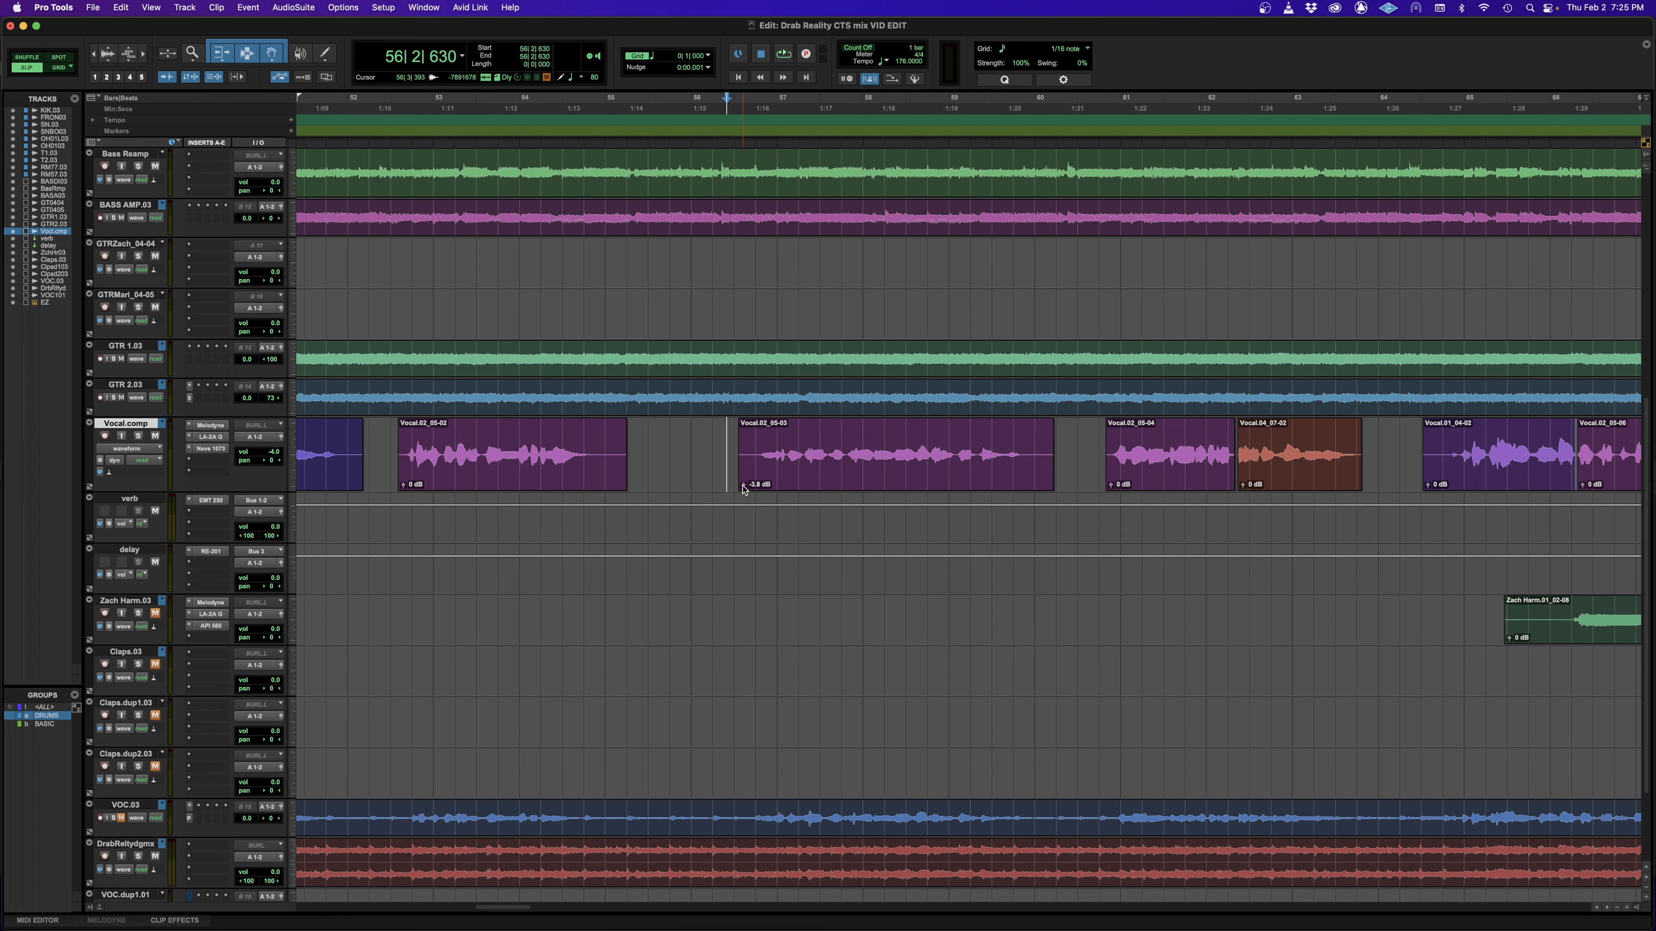
key("super+z")
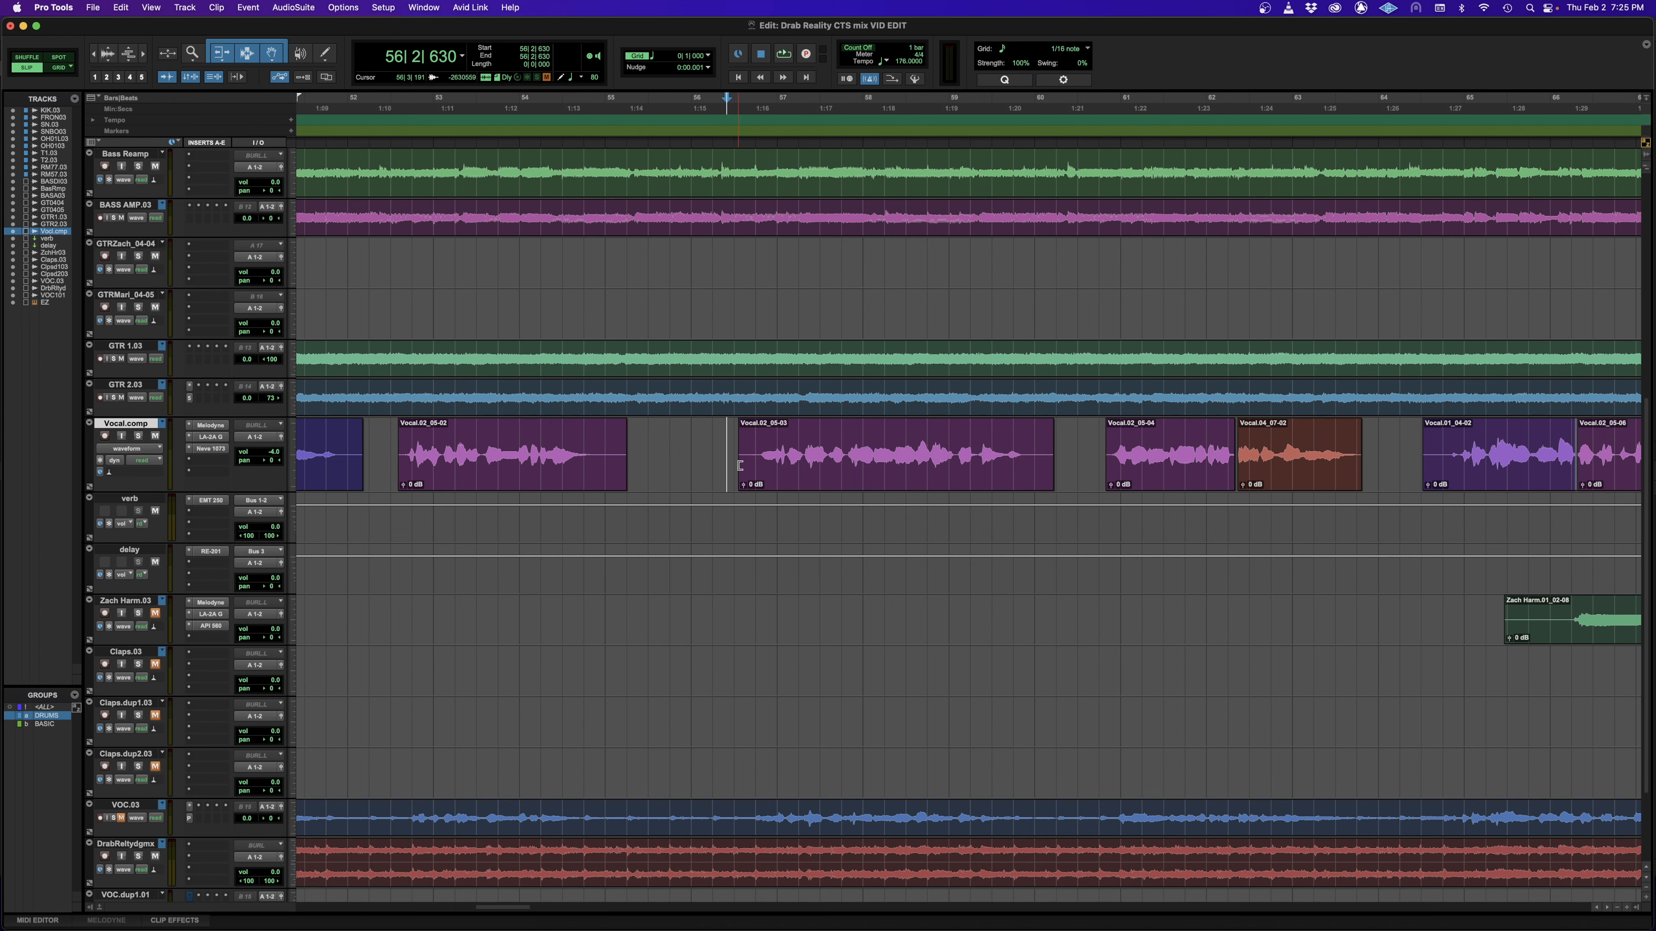
scroll(740, 465, "right", 5)
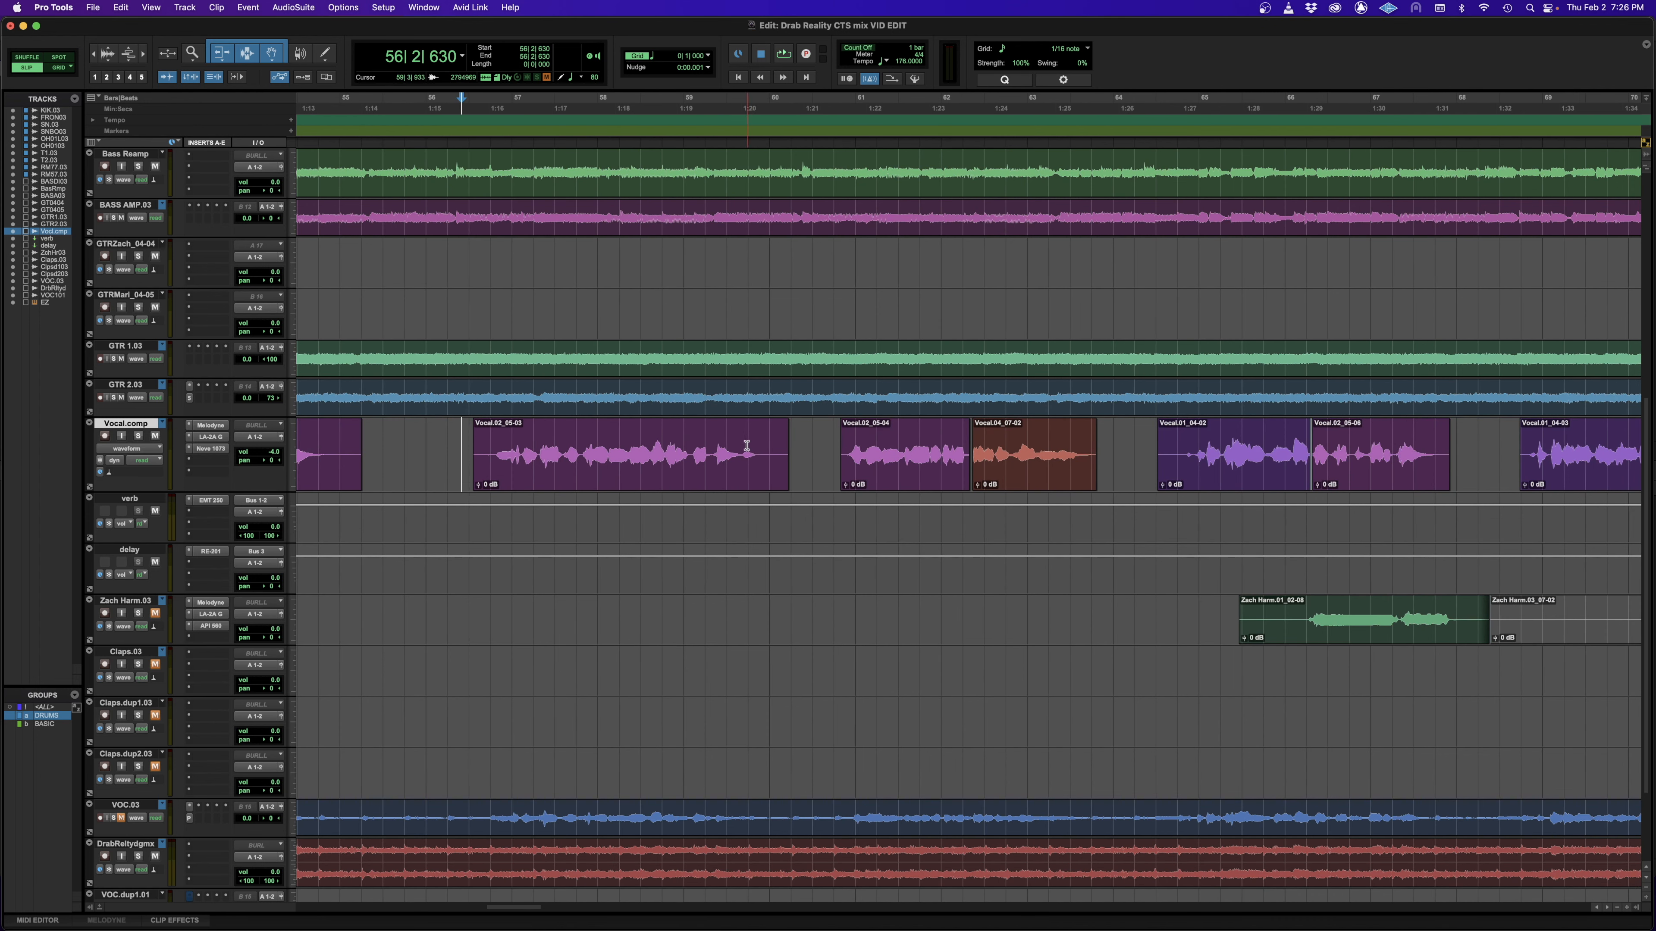
left_click(720, 444)
left_click(717, 442)
key("g")
key("super+z")
scroll(595, 448, "right", 2)
scroll(595, 448, "left", 6)
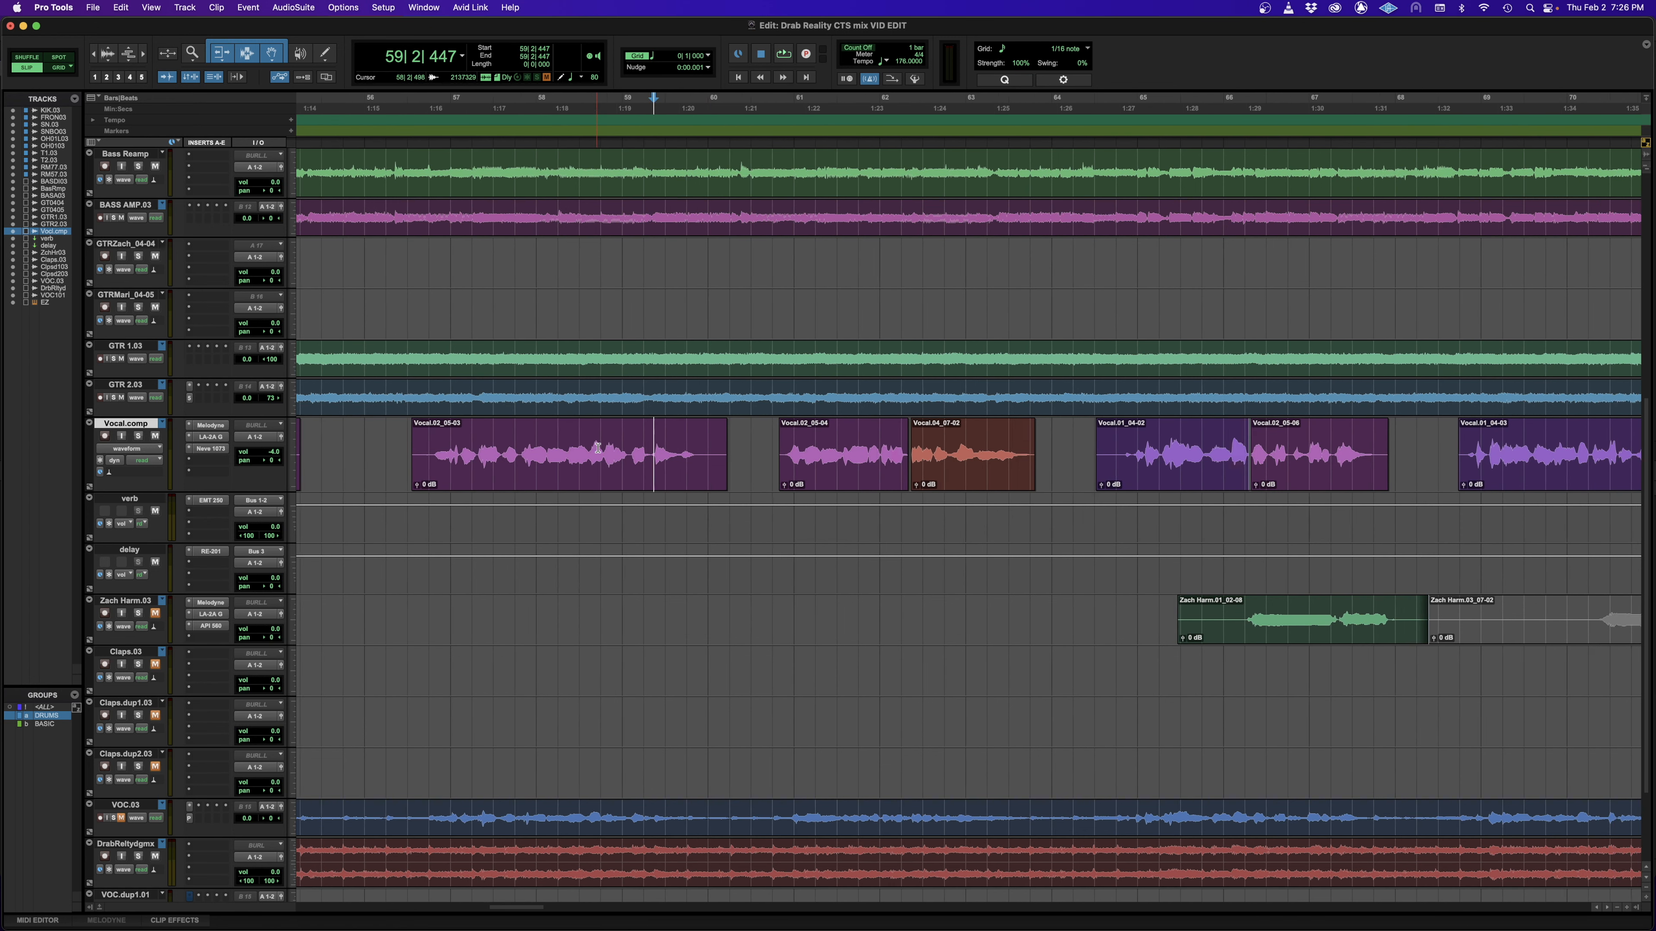
Step: Commit the Vocal.comp track up to its Melodyne insert offline, consolidating clips and making the source track inactive
key("super+bracketleft")
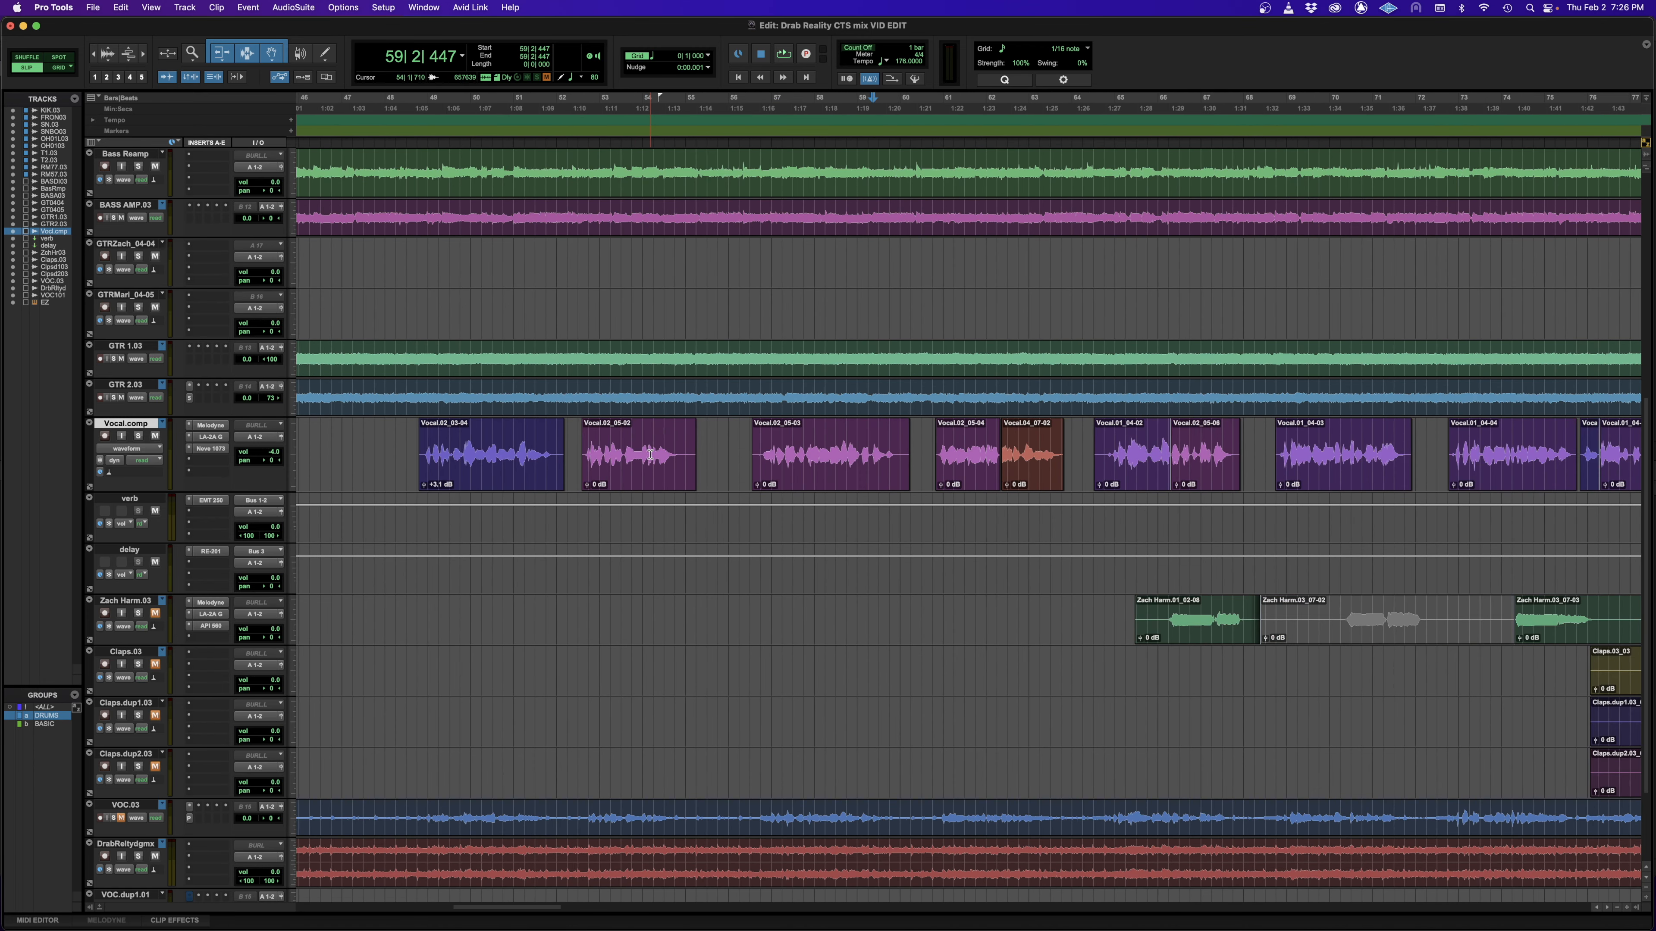
scroll(699, 445, "right", 6)
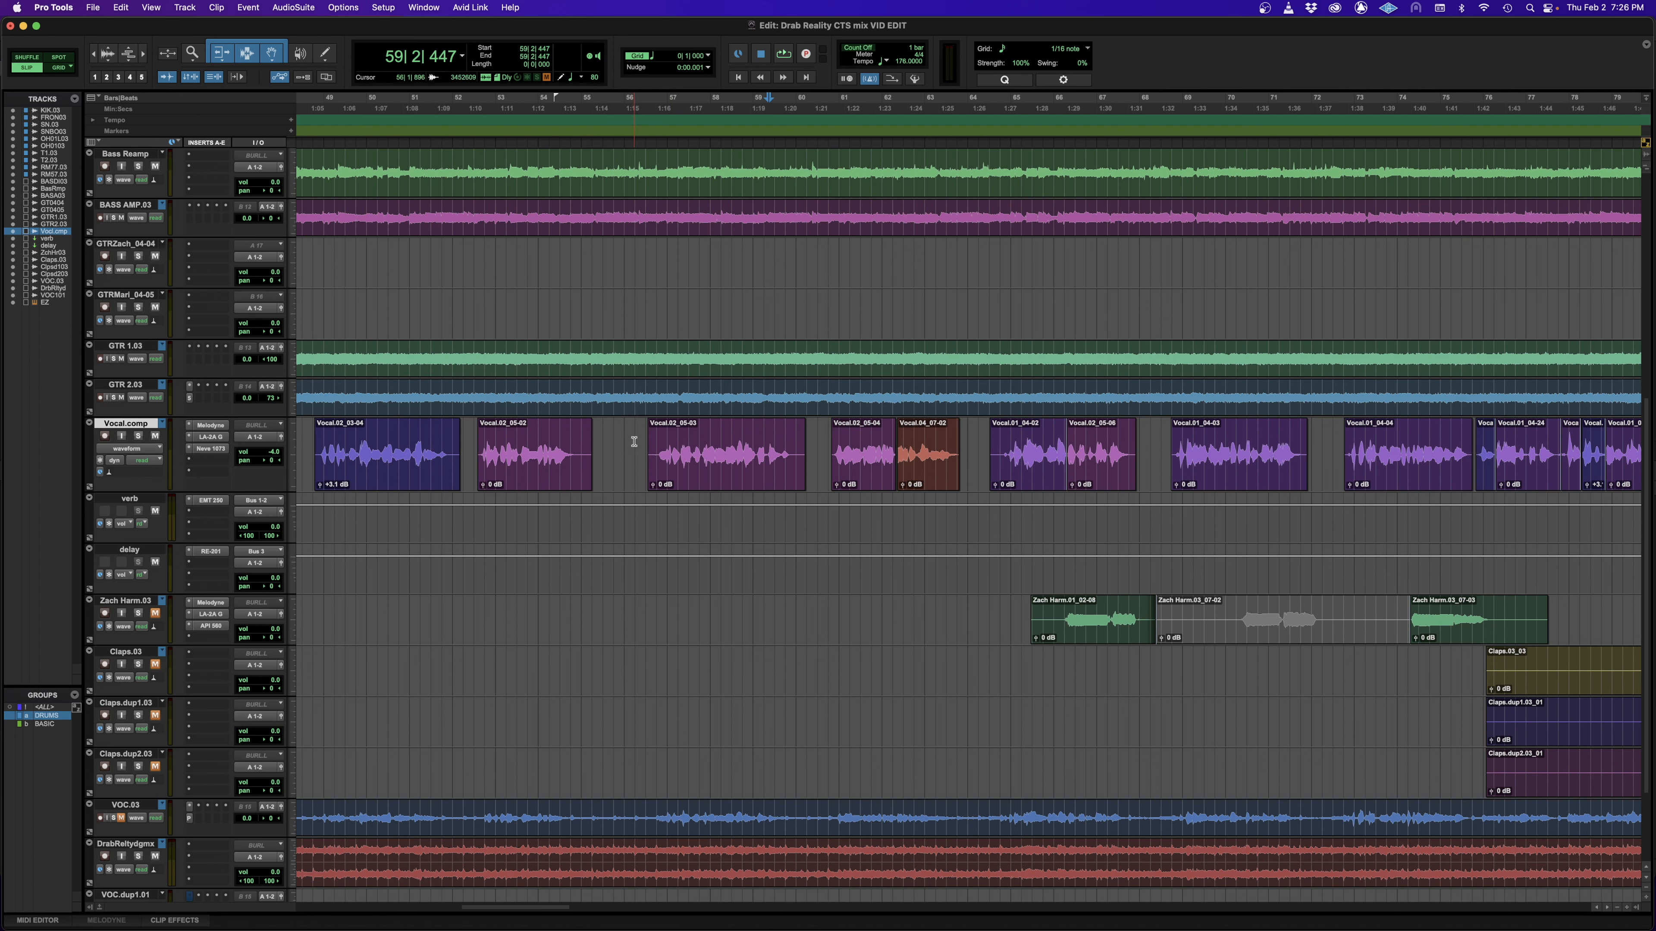
right_click(211, 427)
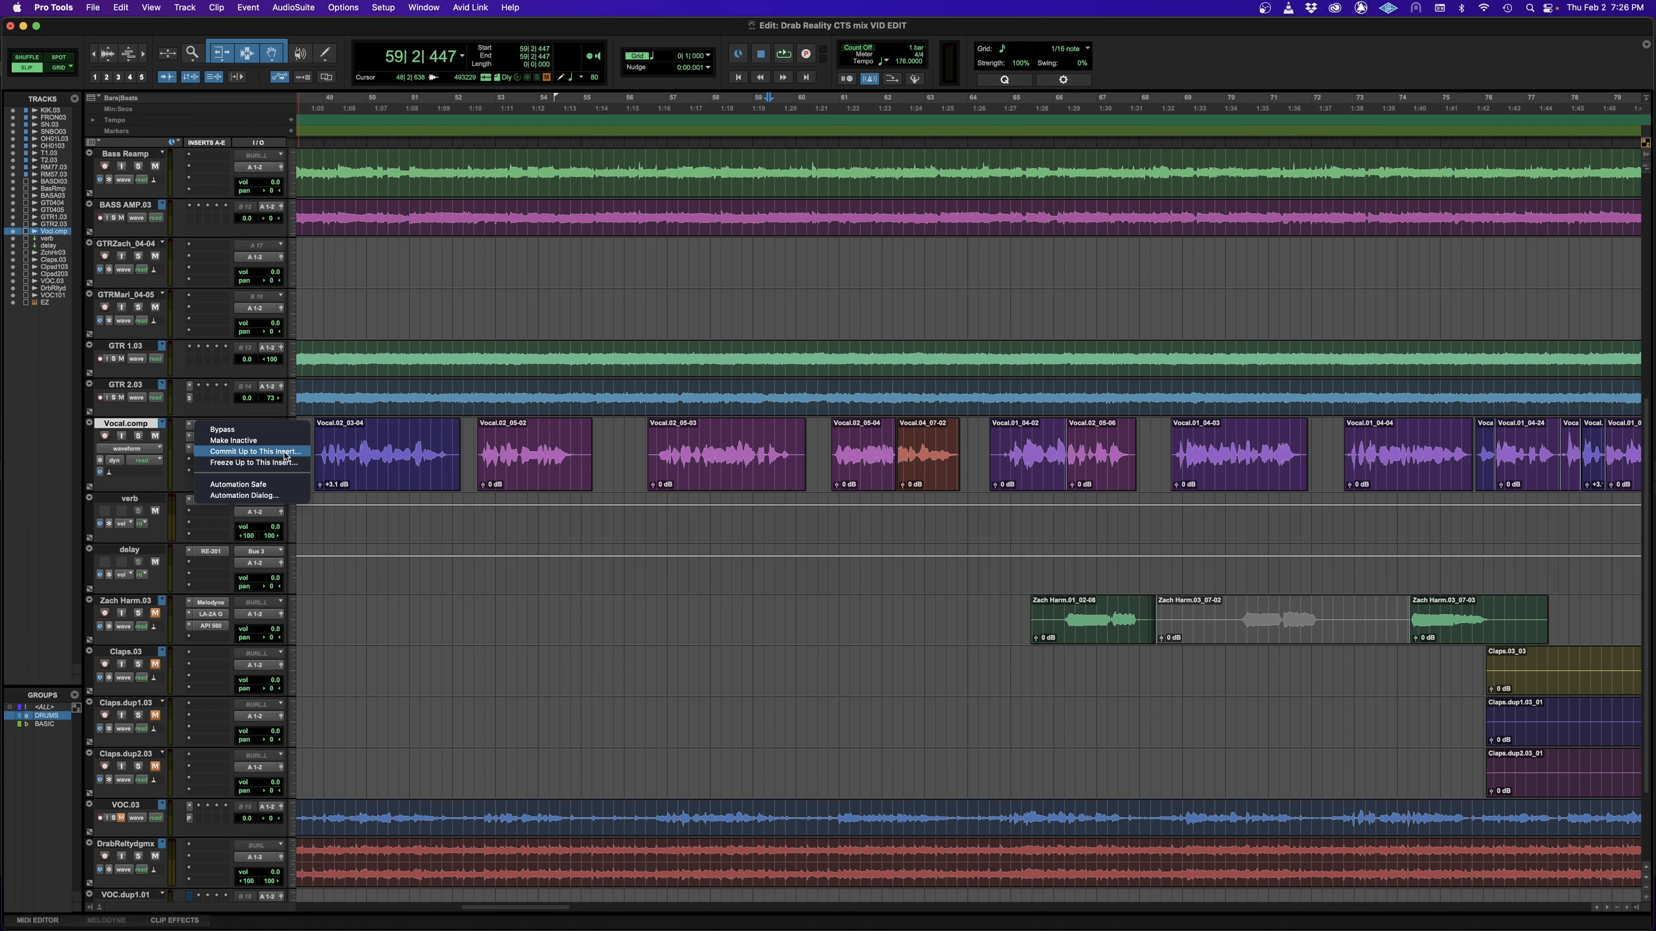
left_click(285, 455)
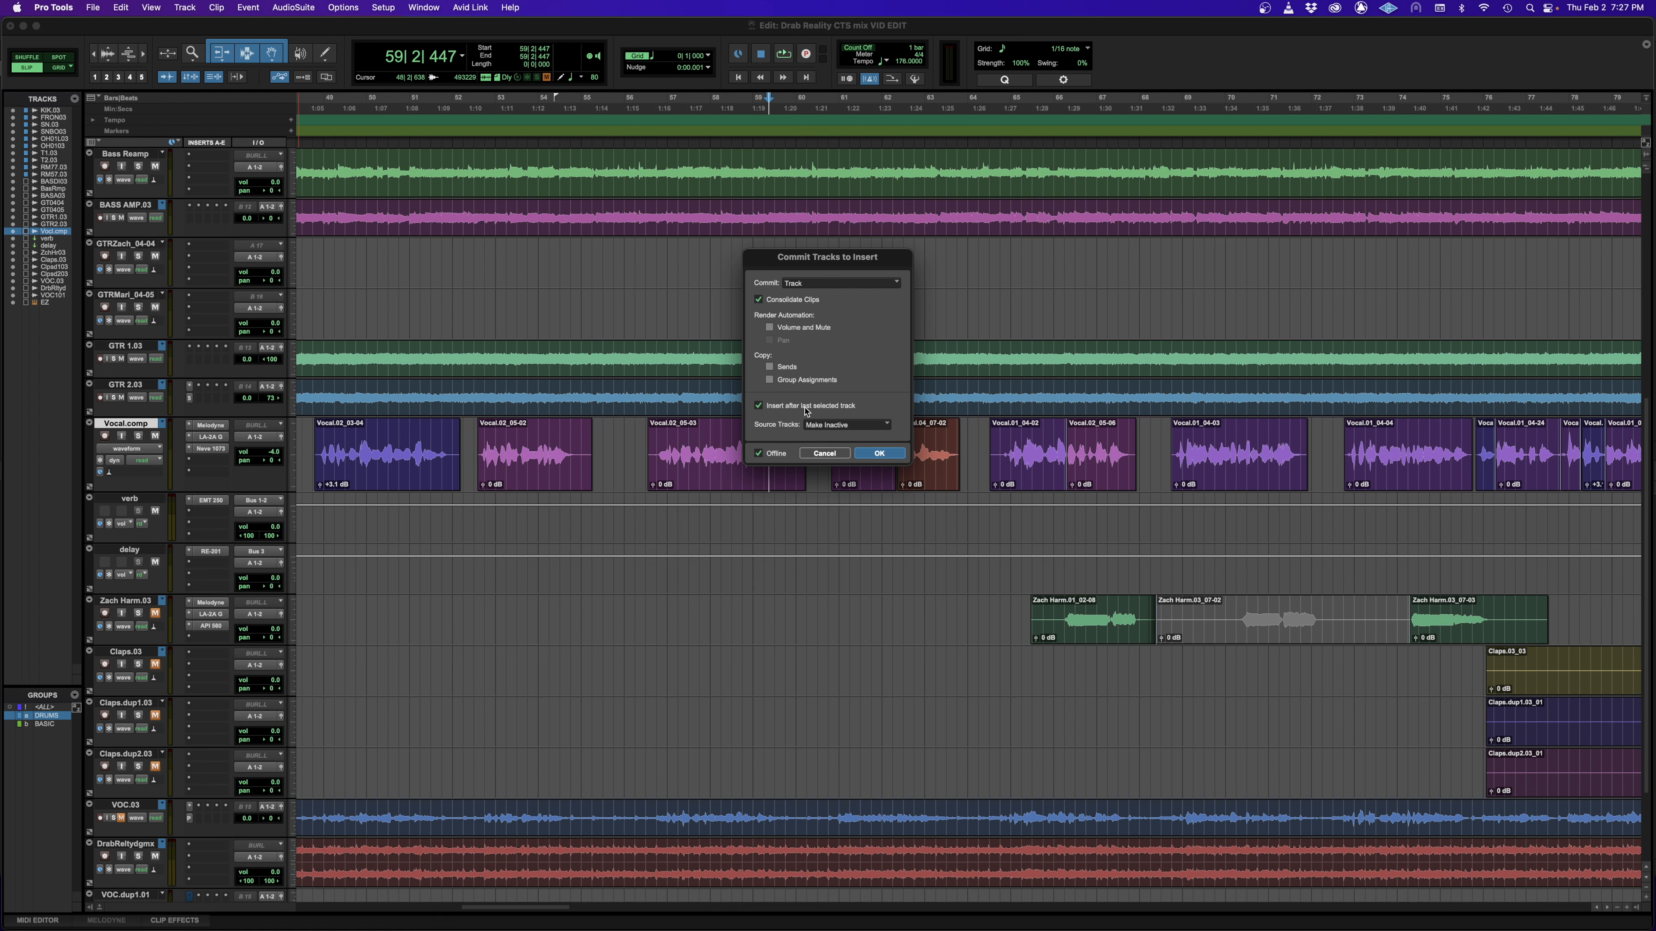
left_click(884, 455)
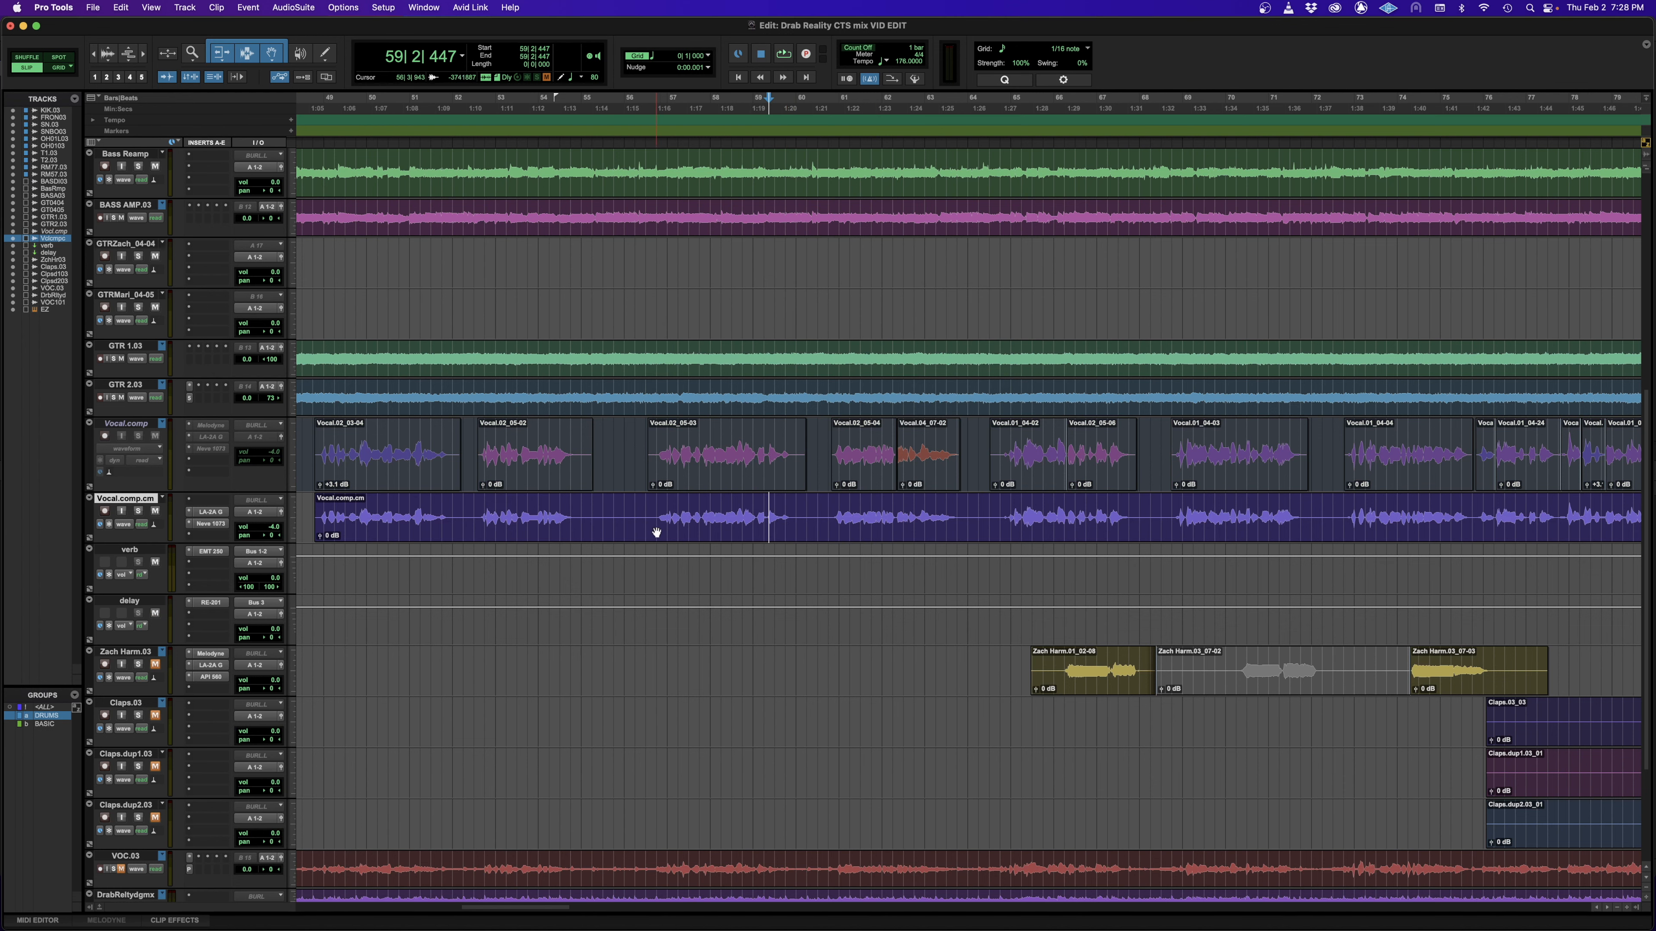
Step: Check which commands are available for the inactive Vocal.comp track, its Vocal.02_05-02 clip and its Melodyne insert
scroll(715, 516, "right", 1)
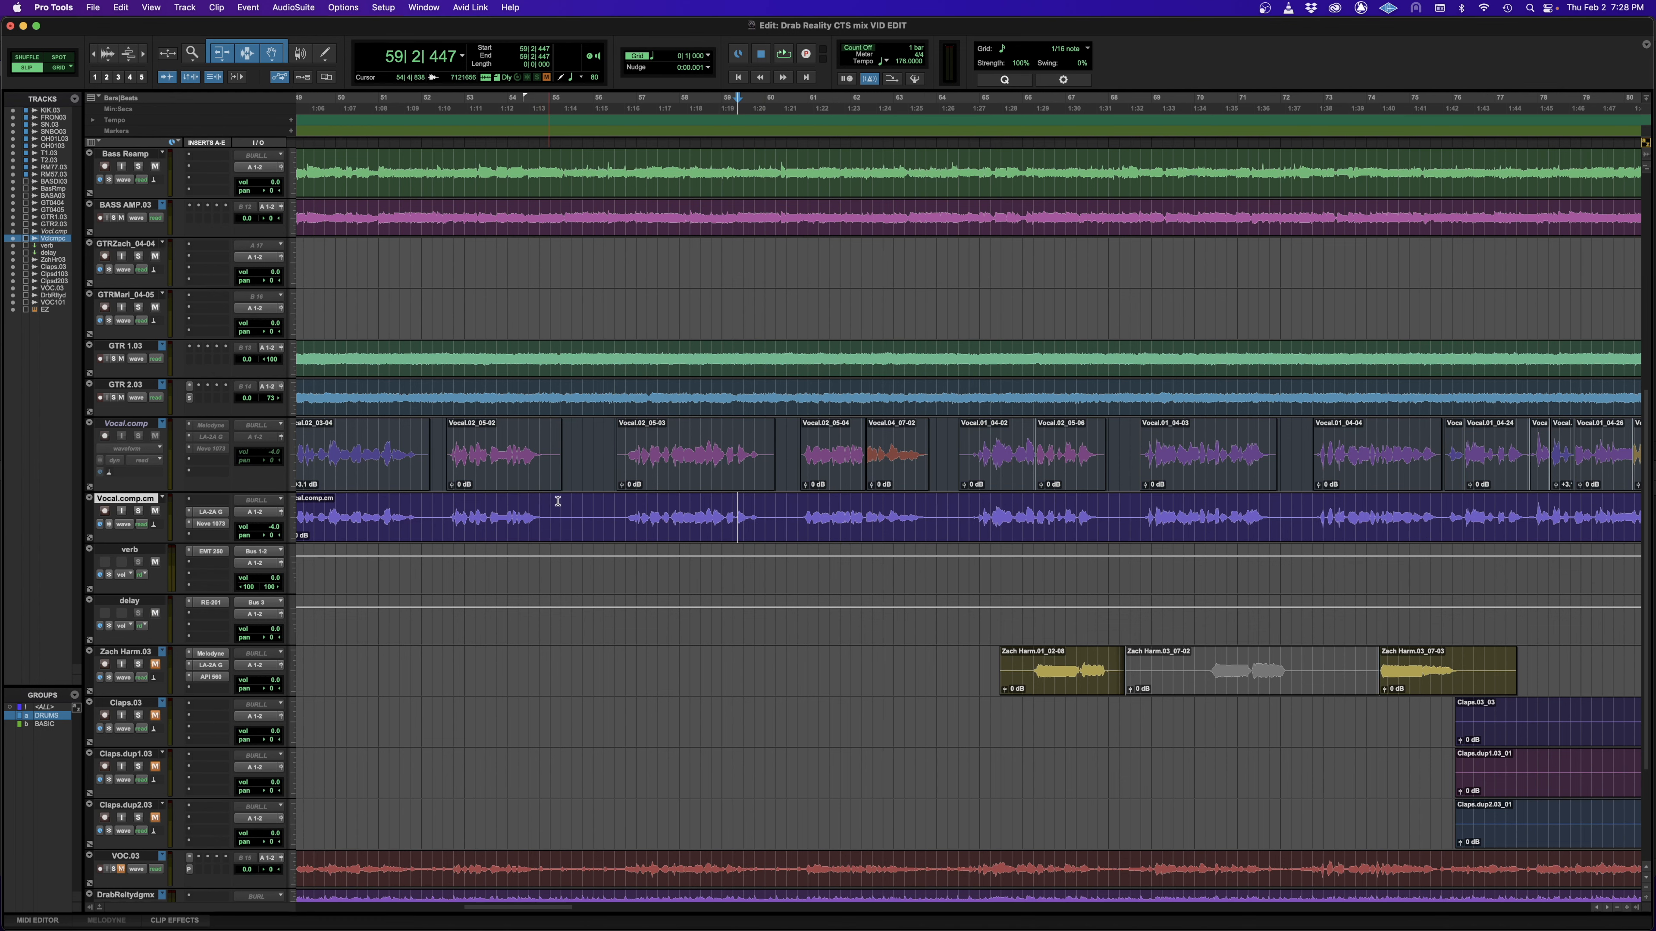
left_click(614, 505)
right_click(146, 425)
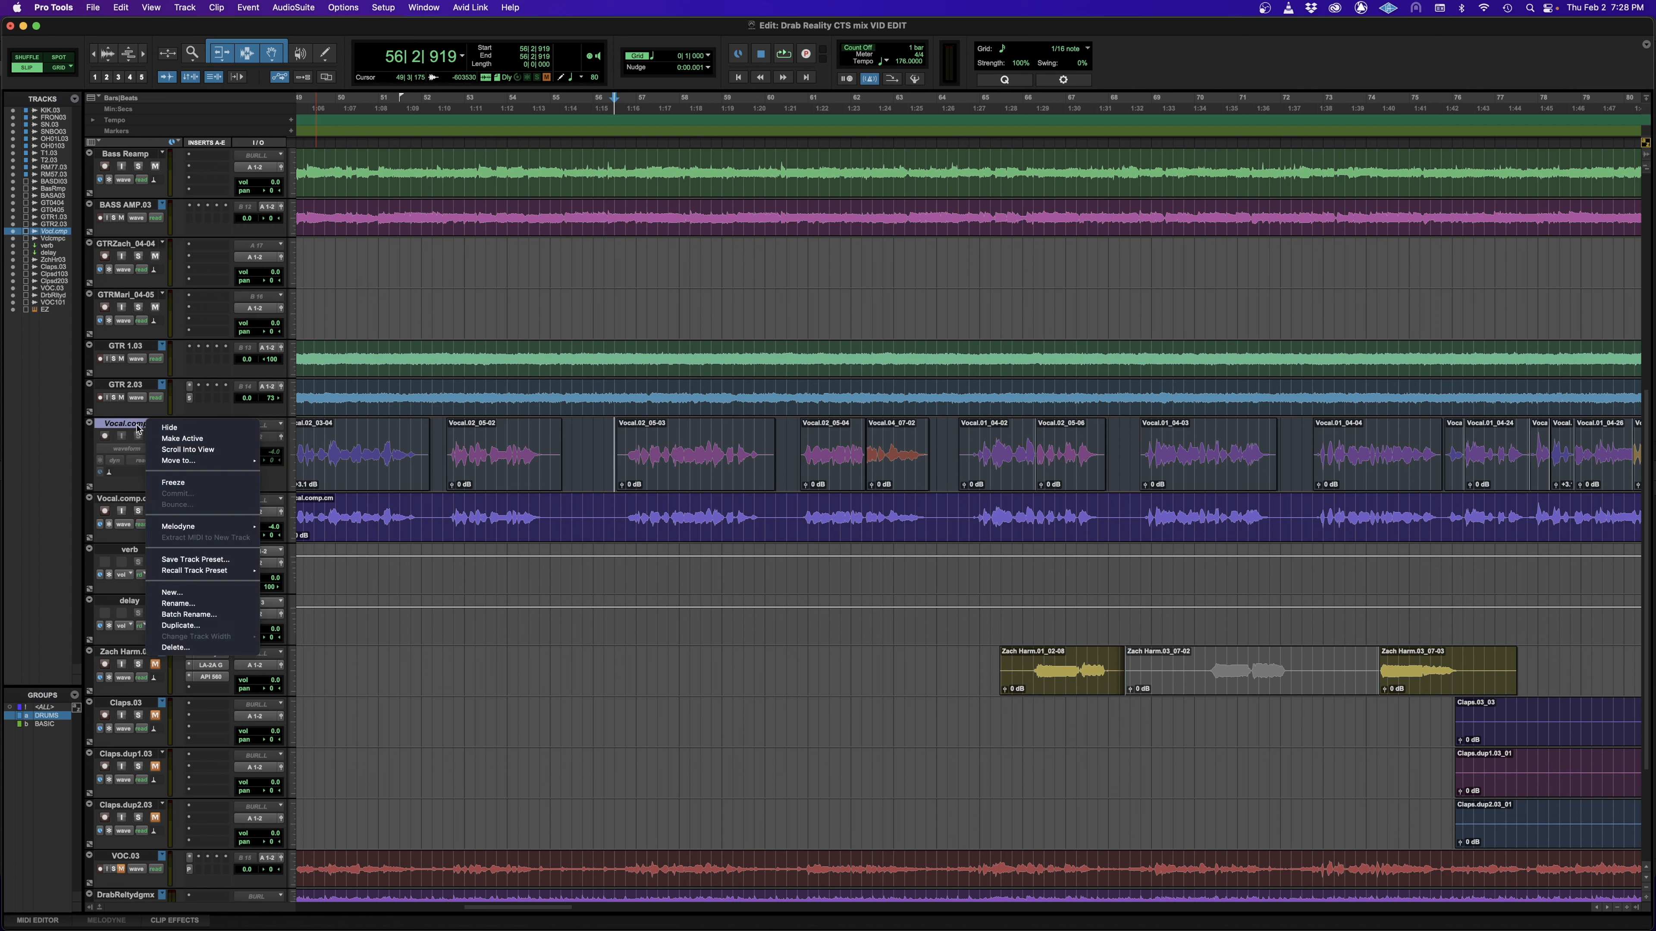
left_click(133, 426)
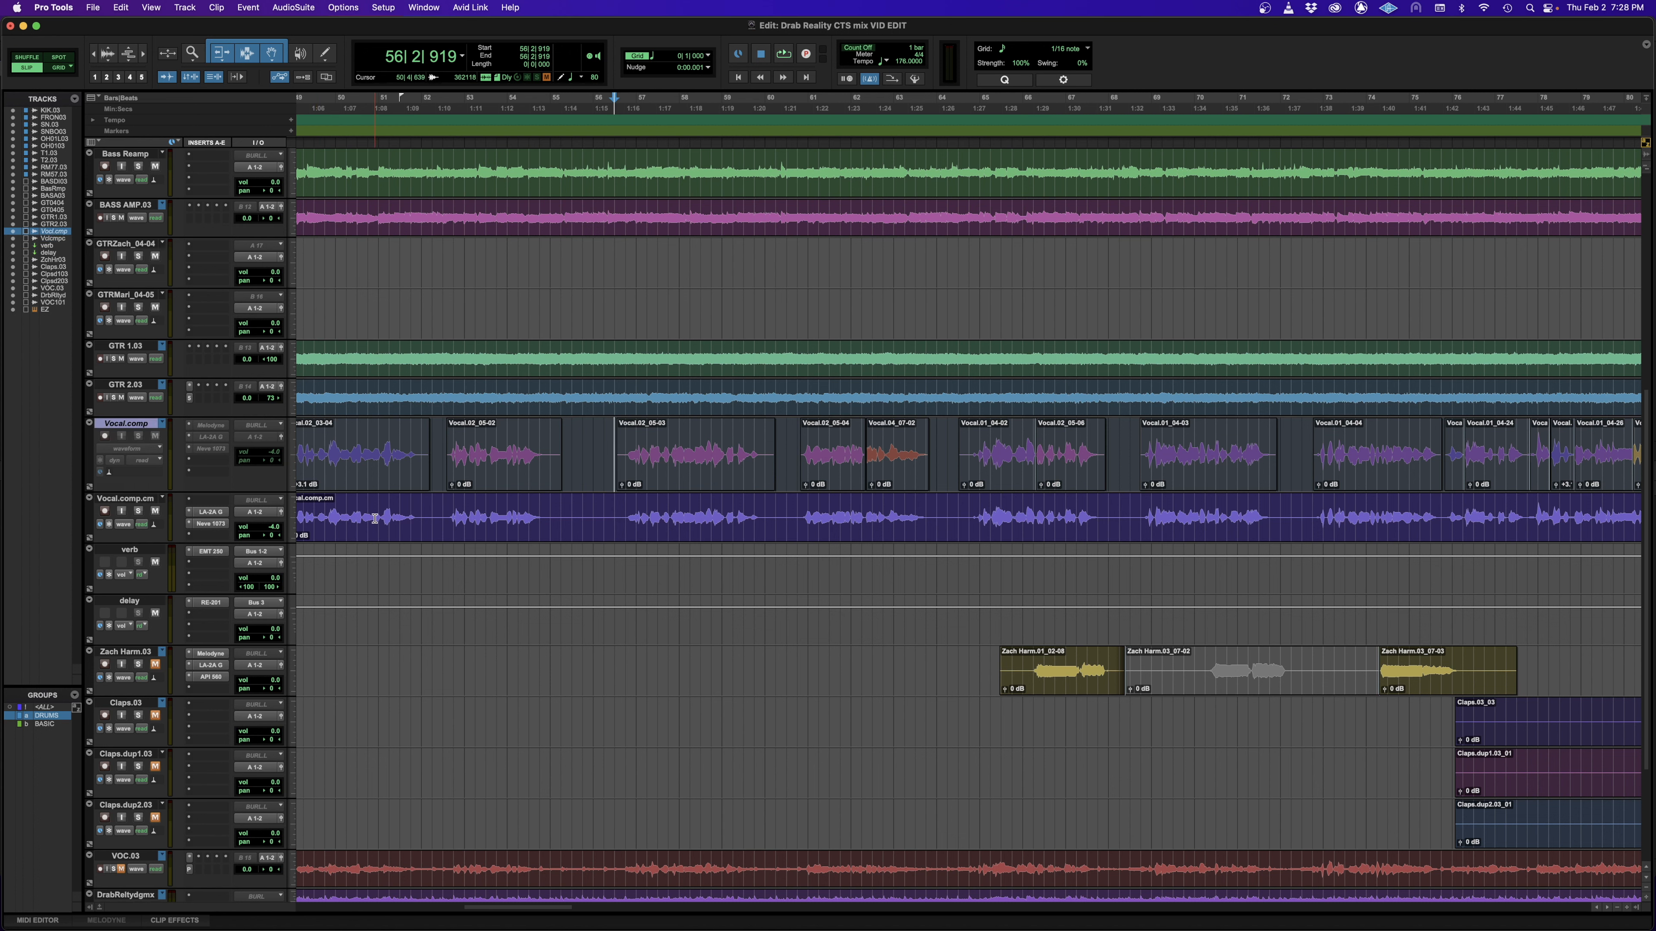
left_click_drag(434, 450, 589, 449)
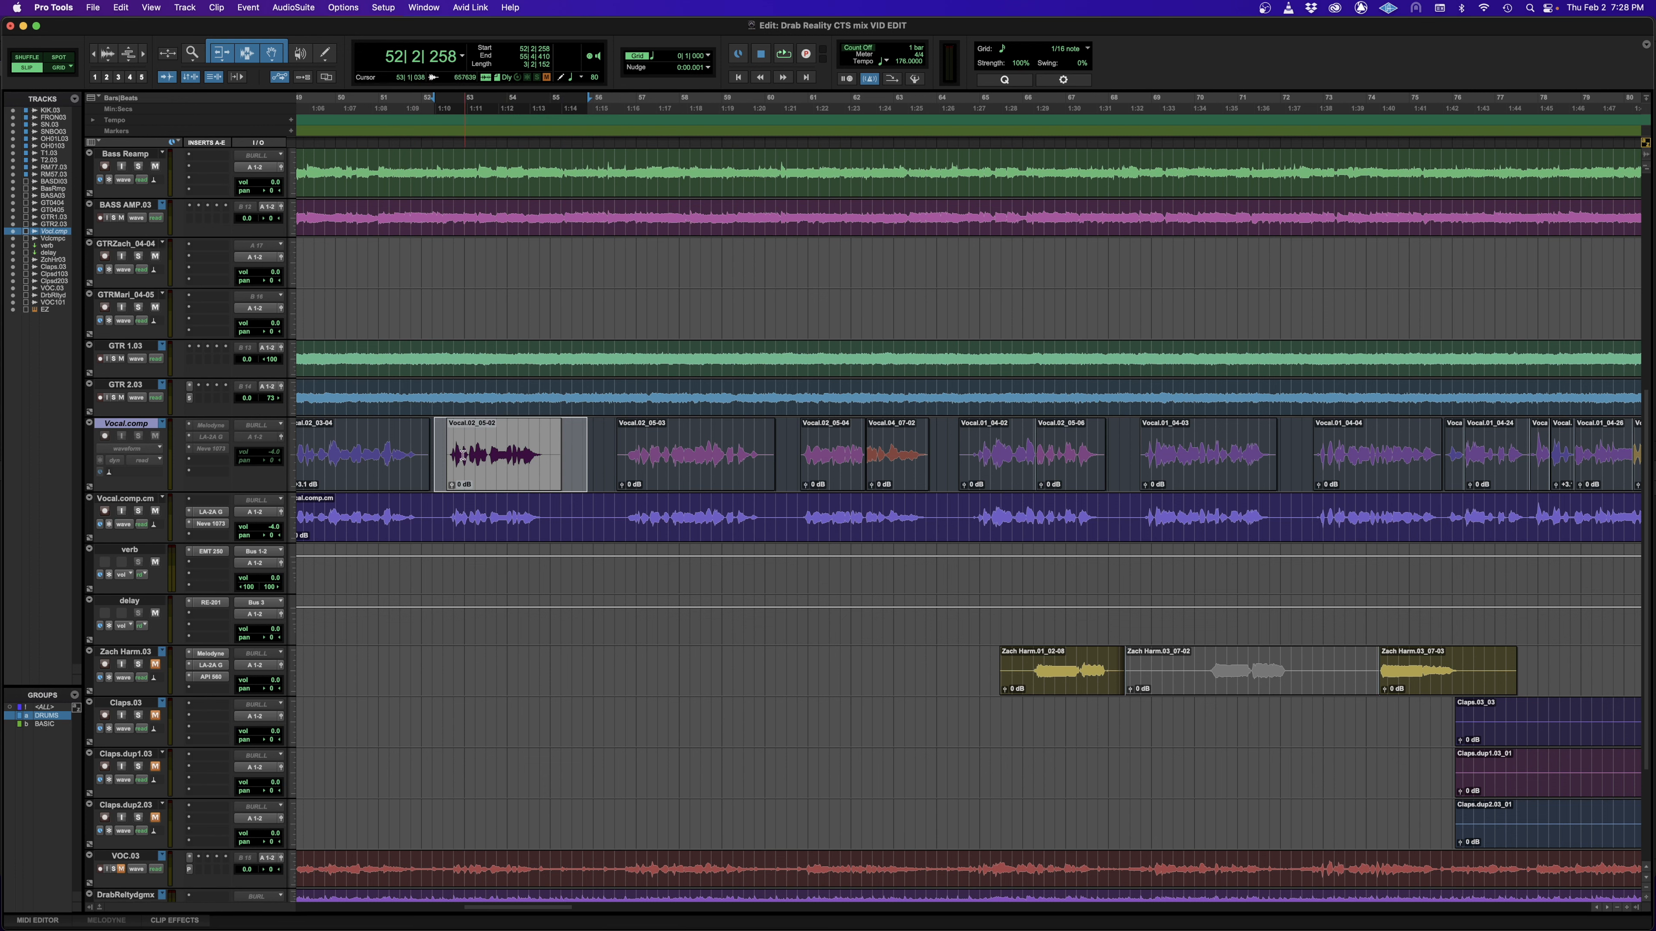
right_click(494, 451)
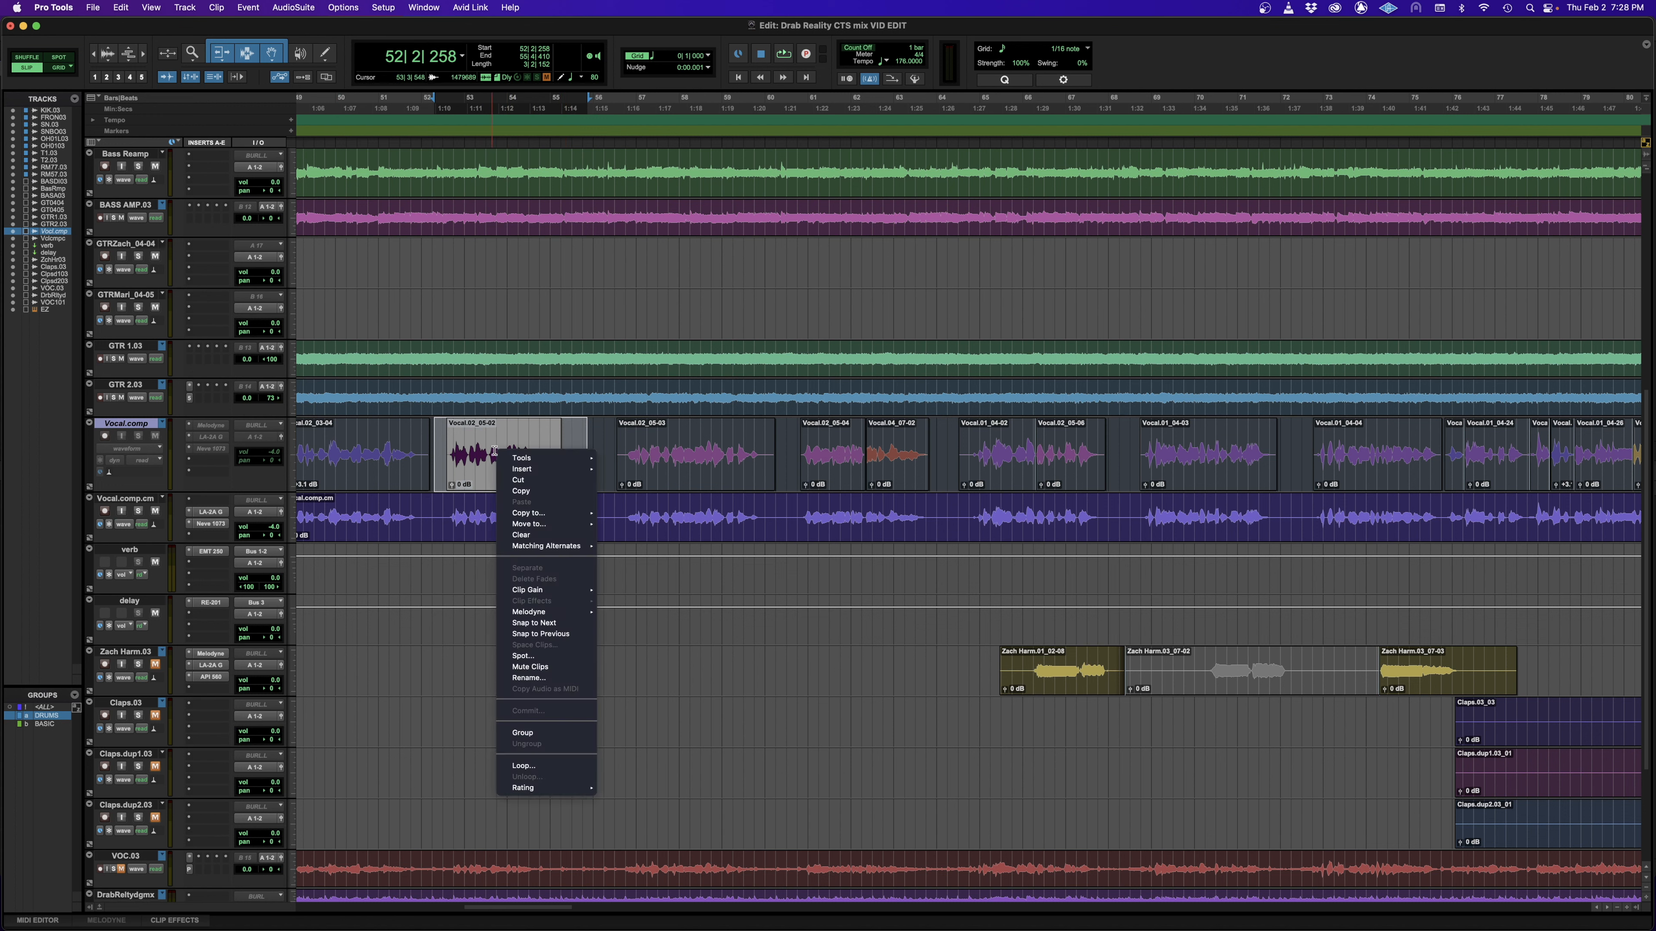
left_click(484, 451)
left_click_drag(436, 449, 578, 445)
right_click(199, 425)
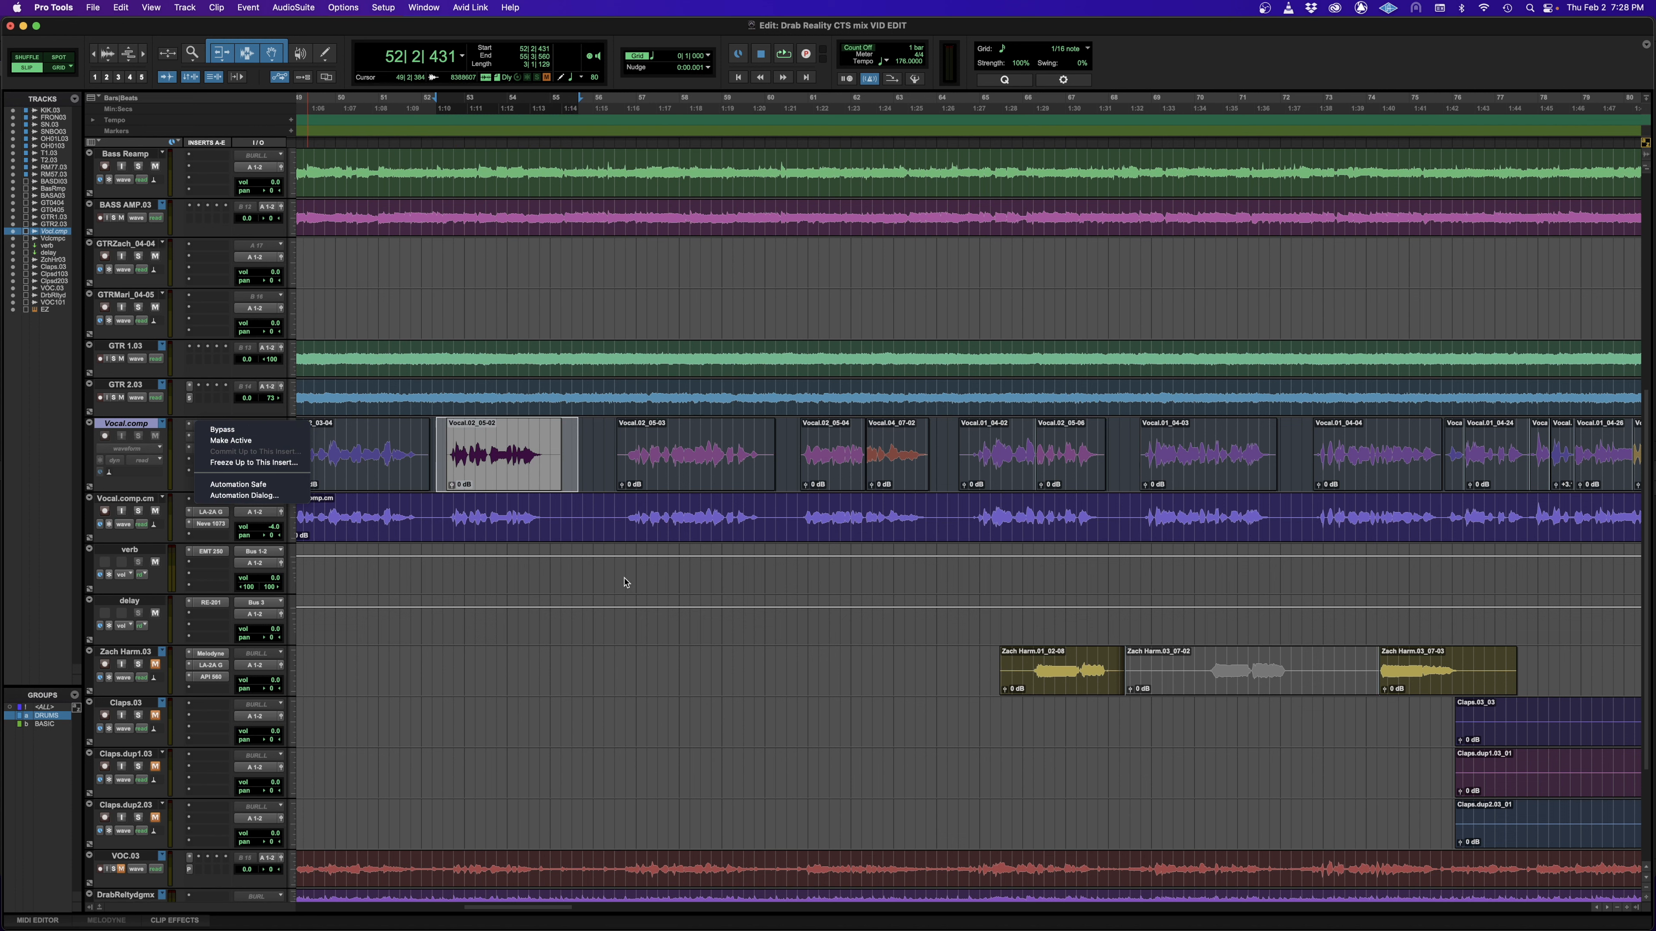
left_click(441, 509)
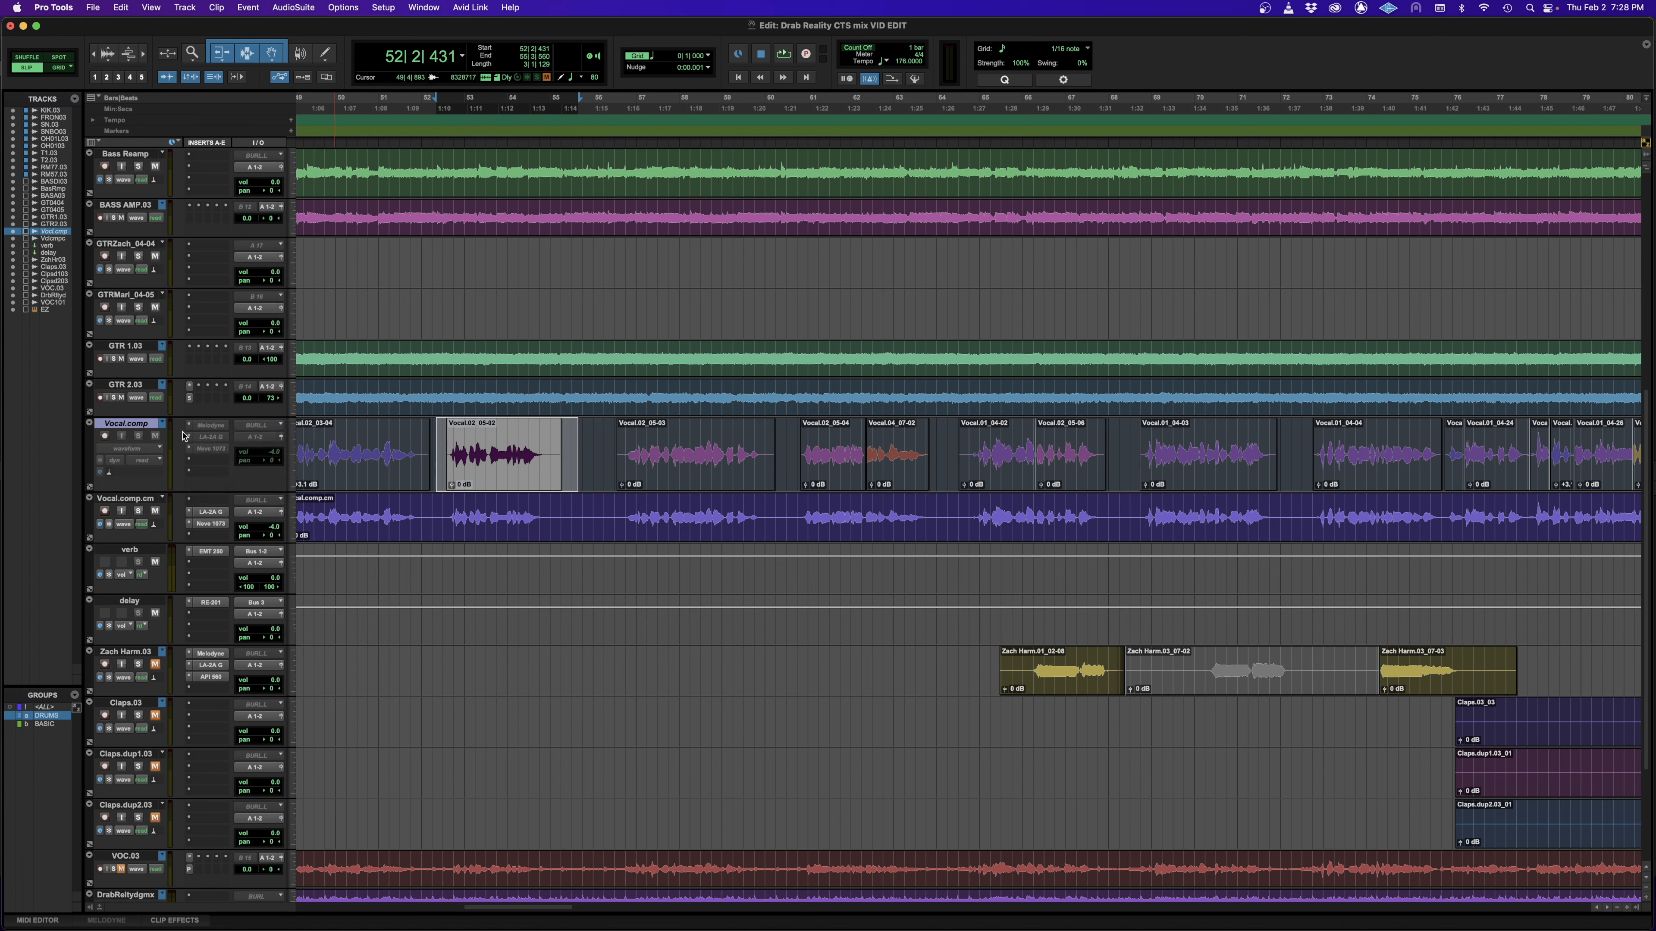
Step: Make the Vocal.comp track active to check its clip and insert commit options, and make it inactive again
right_click(157, 423)
left_click(167, 438)
right_click(524, 455)
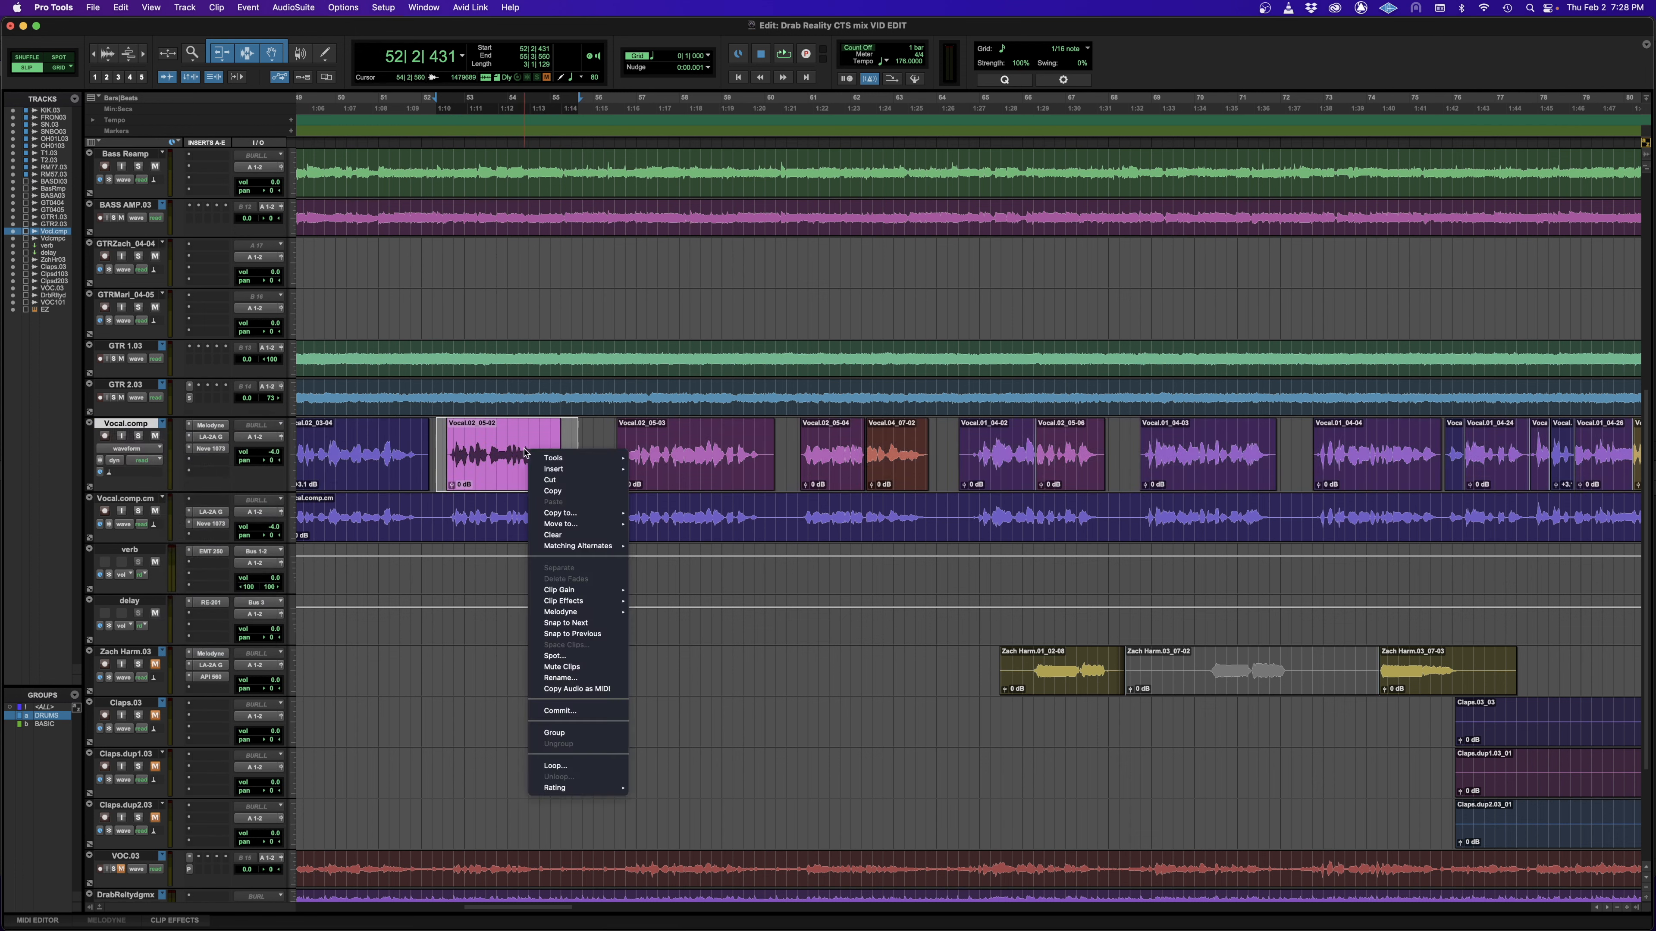
right_click(203, 424)
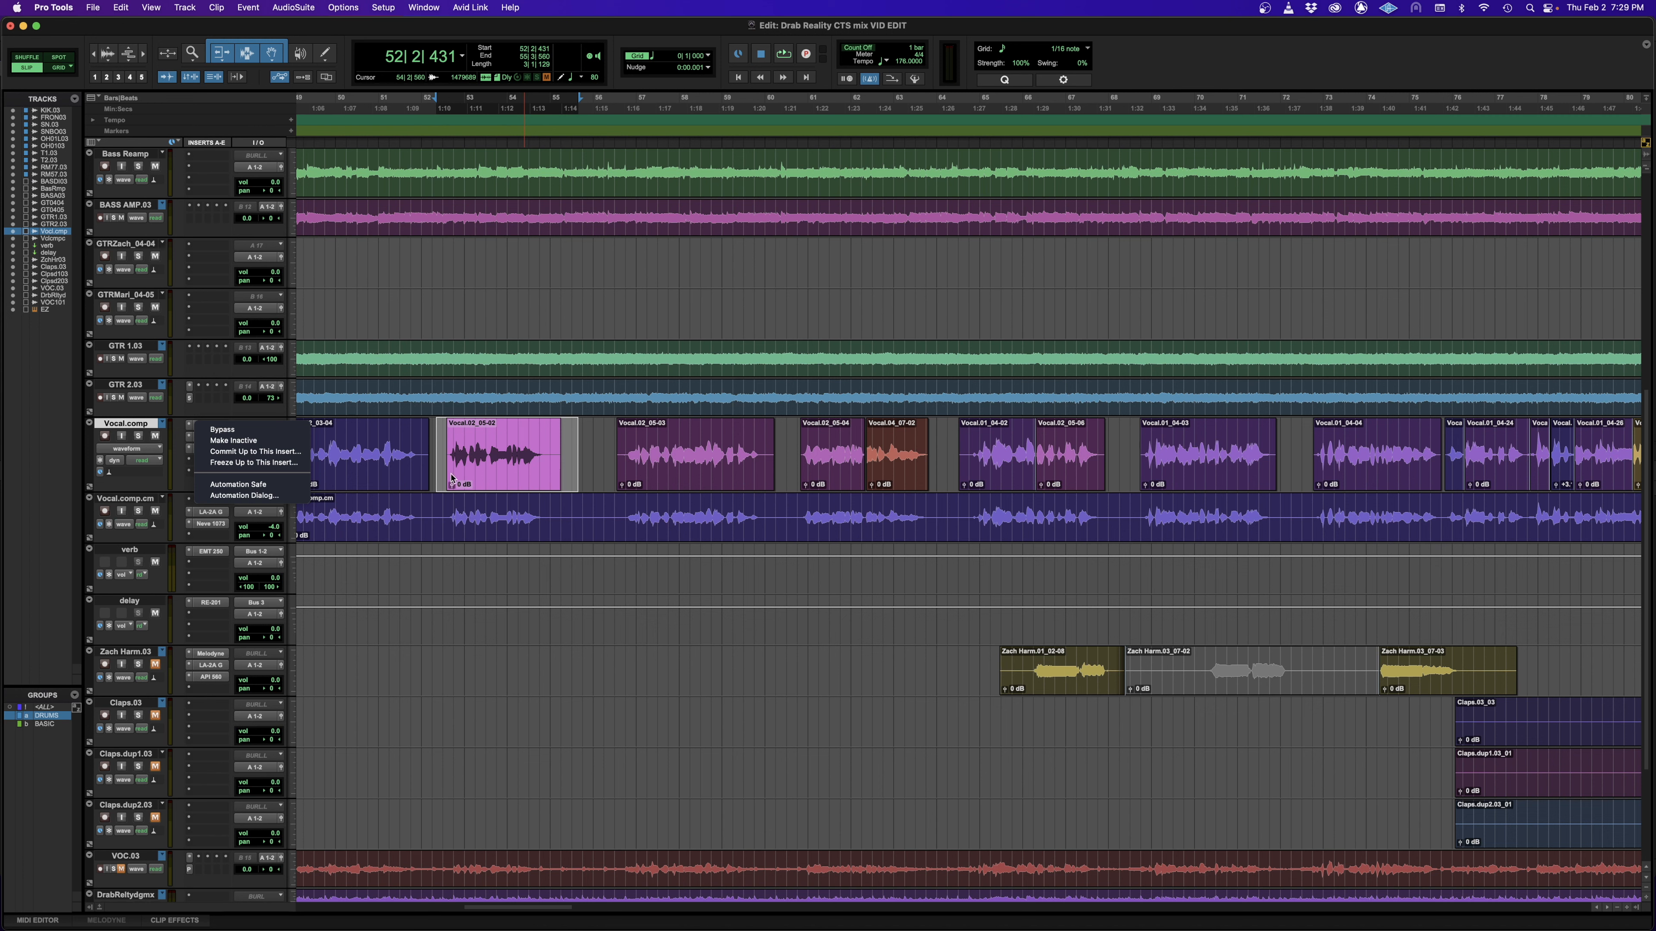
left_click(439, 452)
left_click(477, 444)
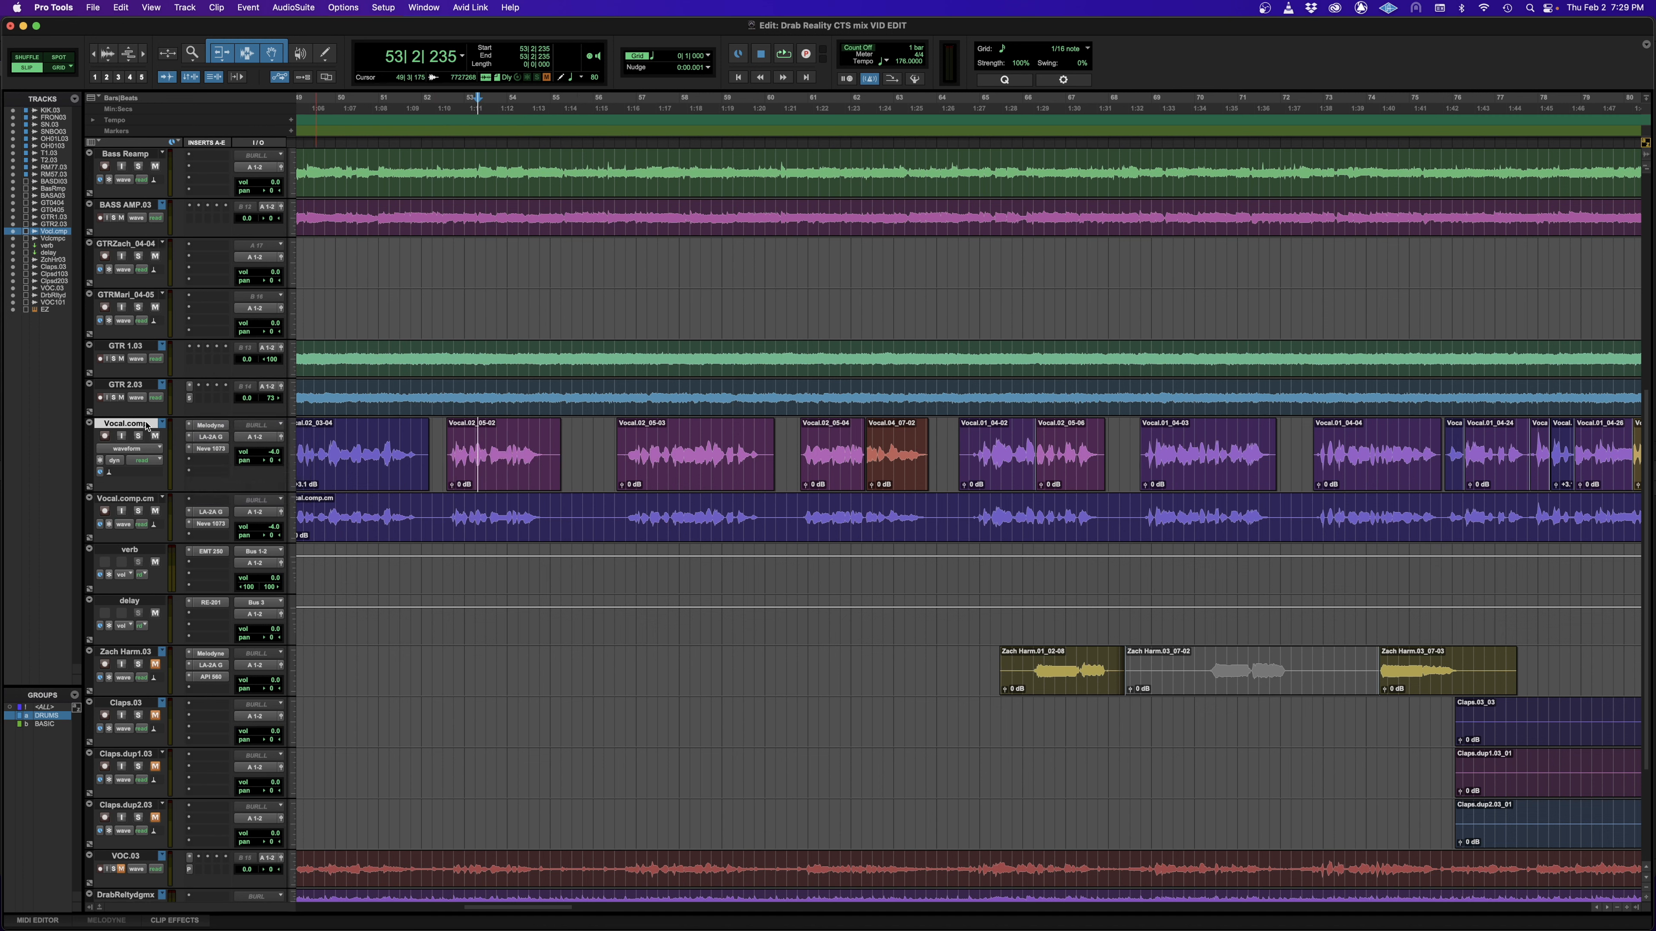
right_click(146, 425)
left_click(165, 451)
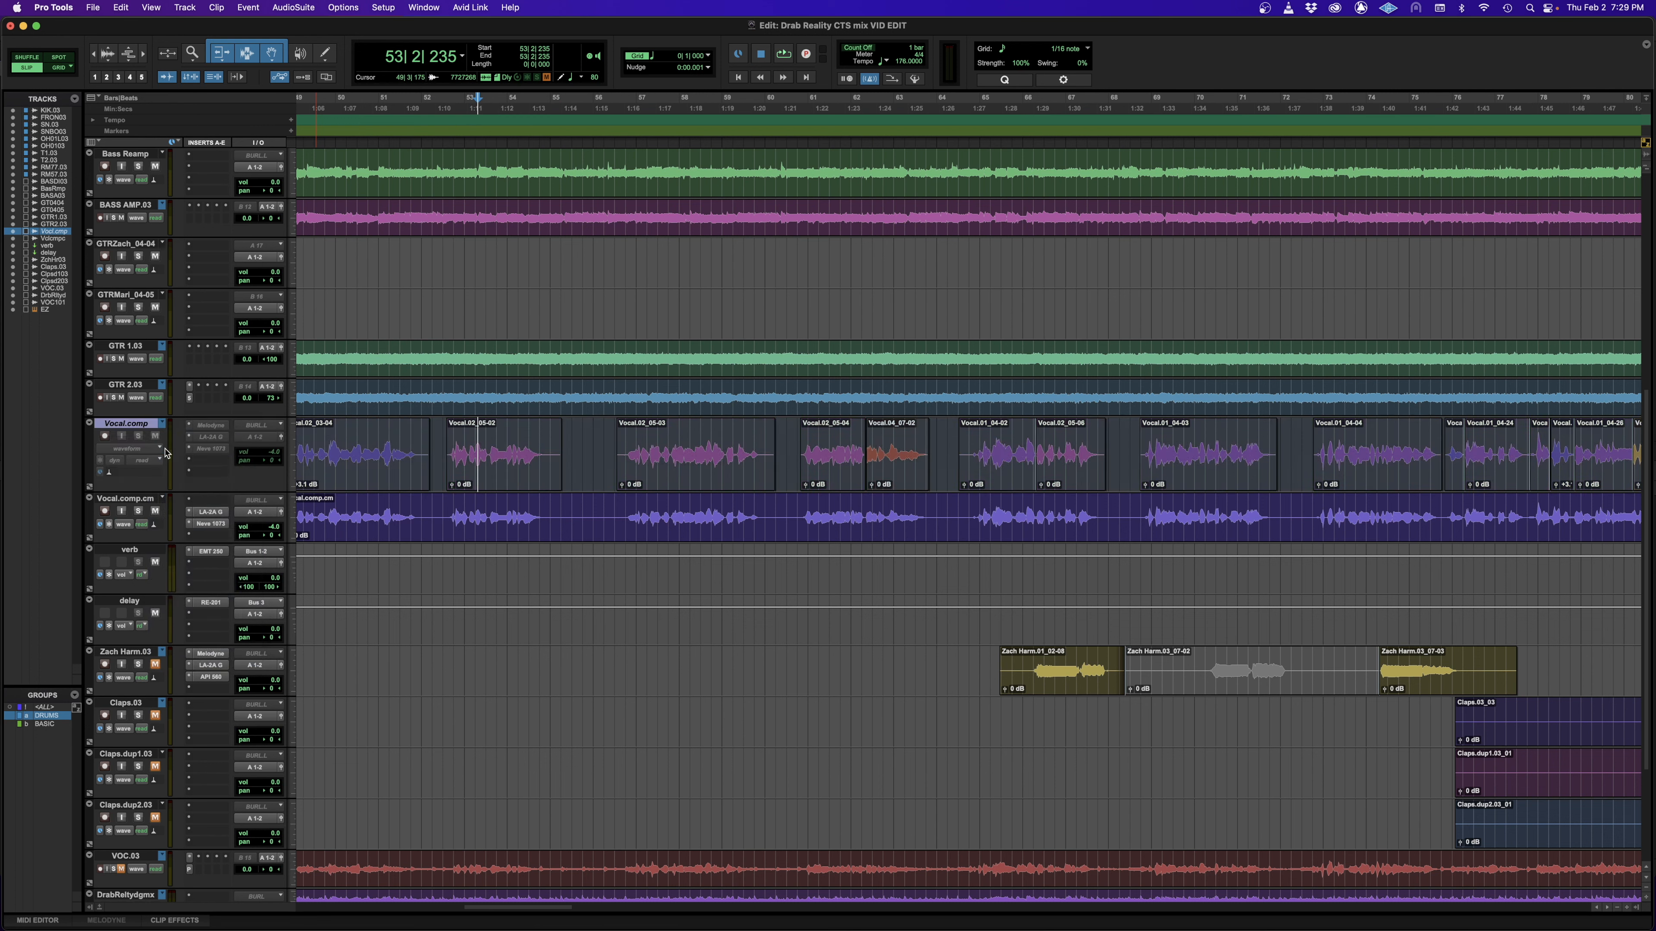
Step: Separate the Vocal.comp.cm phrase below Vocal.02_05-02 into its own clip, and try a clip gain change on it, undoing only the gain
left_click_drag(446, 512, 588, 513)
key("super+e")
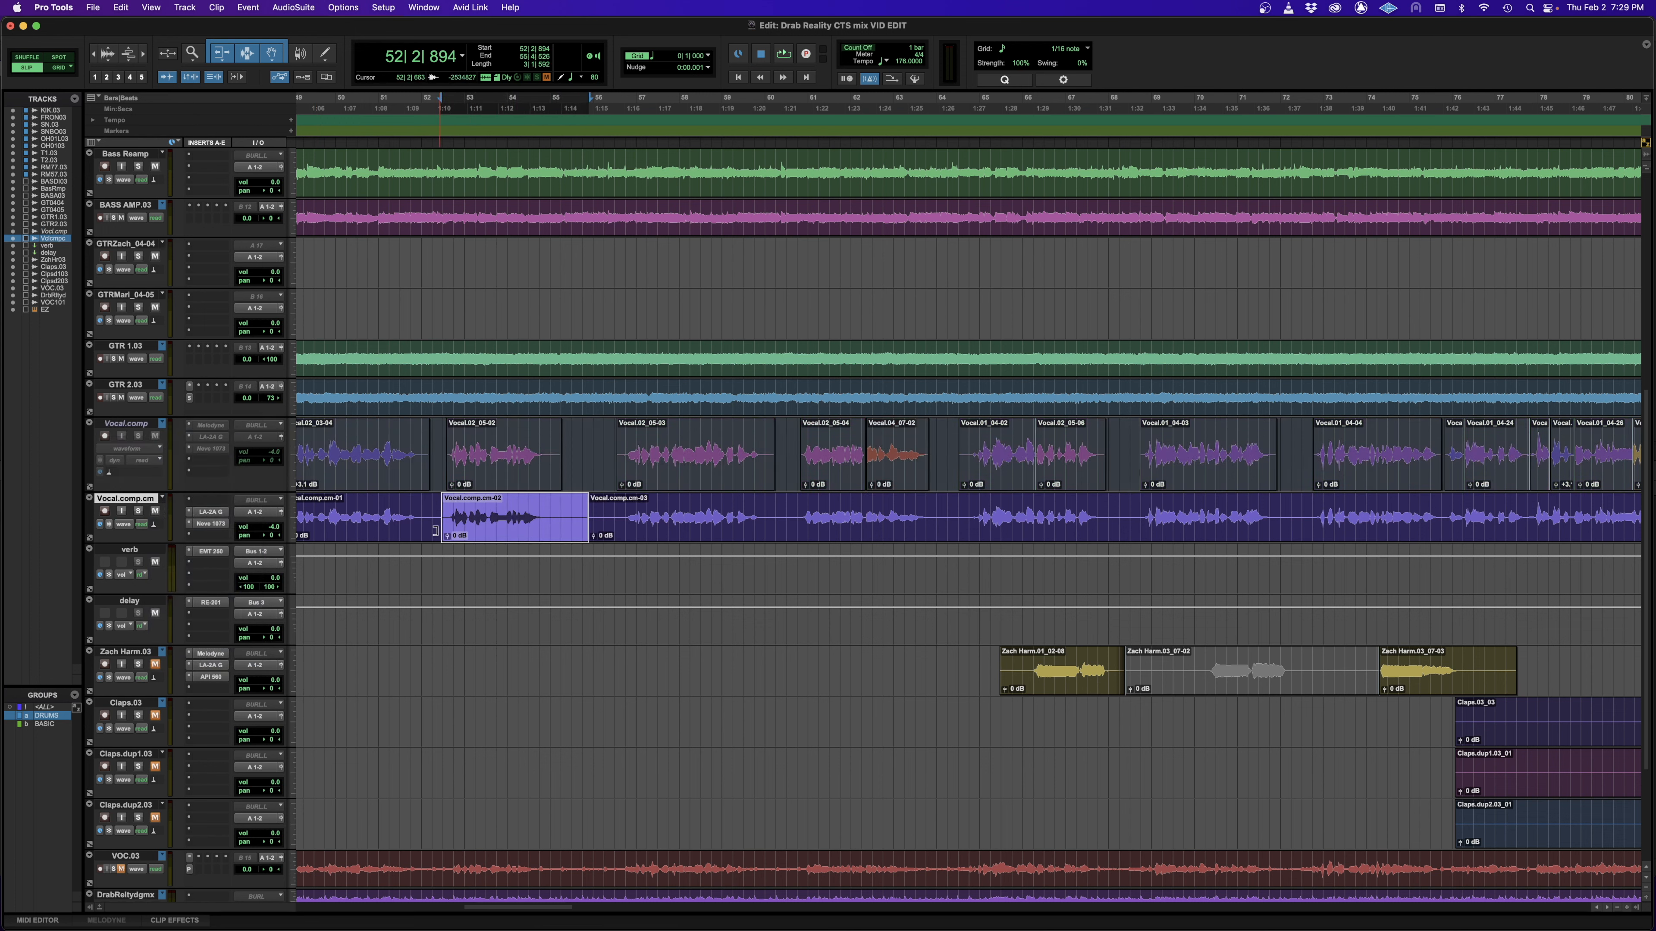
left_click_drag(446, 536, 446, 540)
key("super+z")
Step: Examine the individual clips along the inactive Vocal.comp track and its list of available playlists
scroll(778, 503, "right", 2)
left_click(779, 502)
scroll(779, 503, "right", 5)
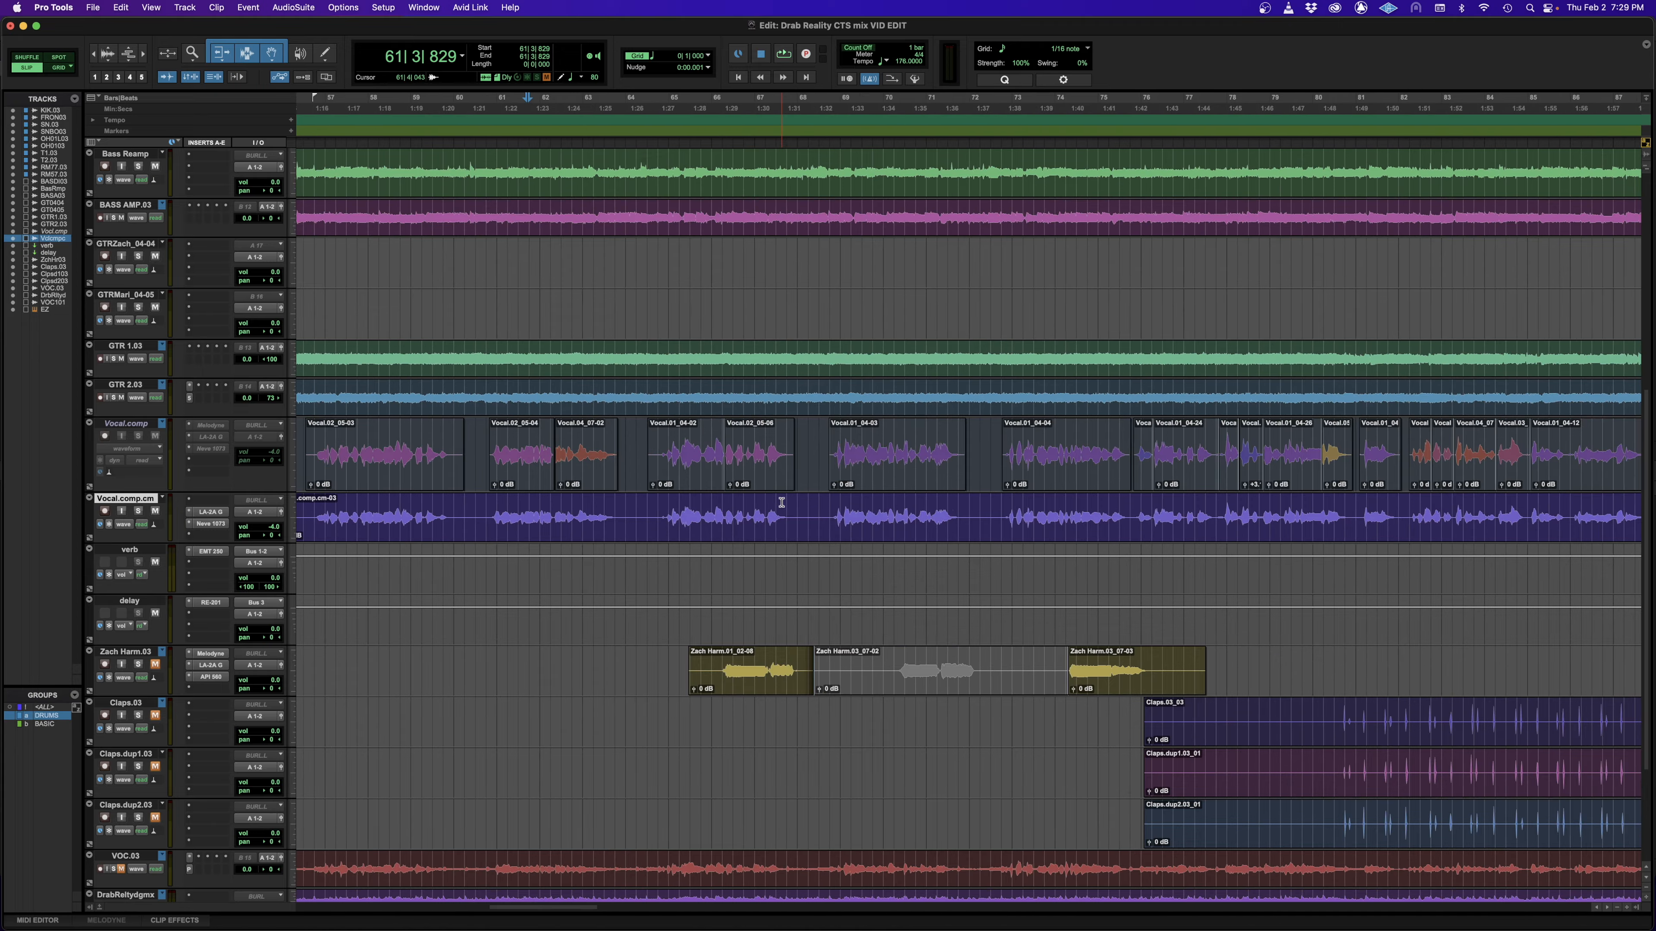
scroll(779, 502, "right", 20)
left_click(773, 501)
key("r")
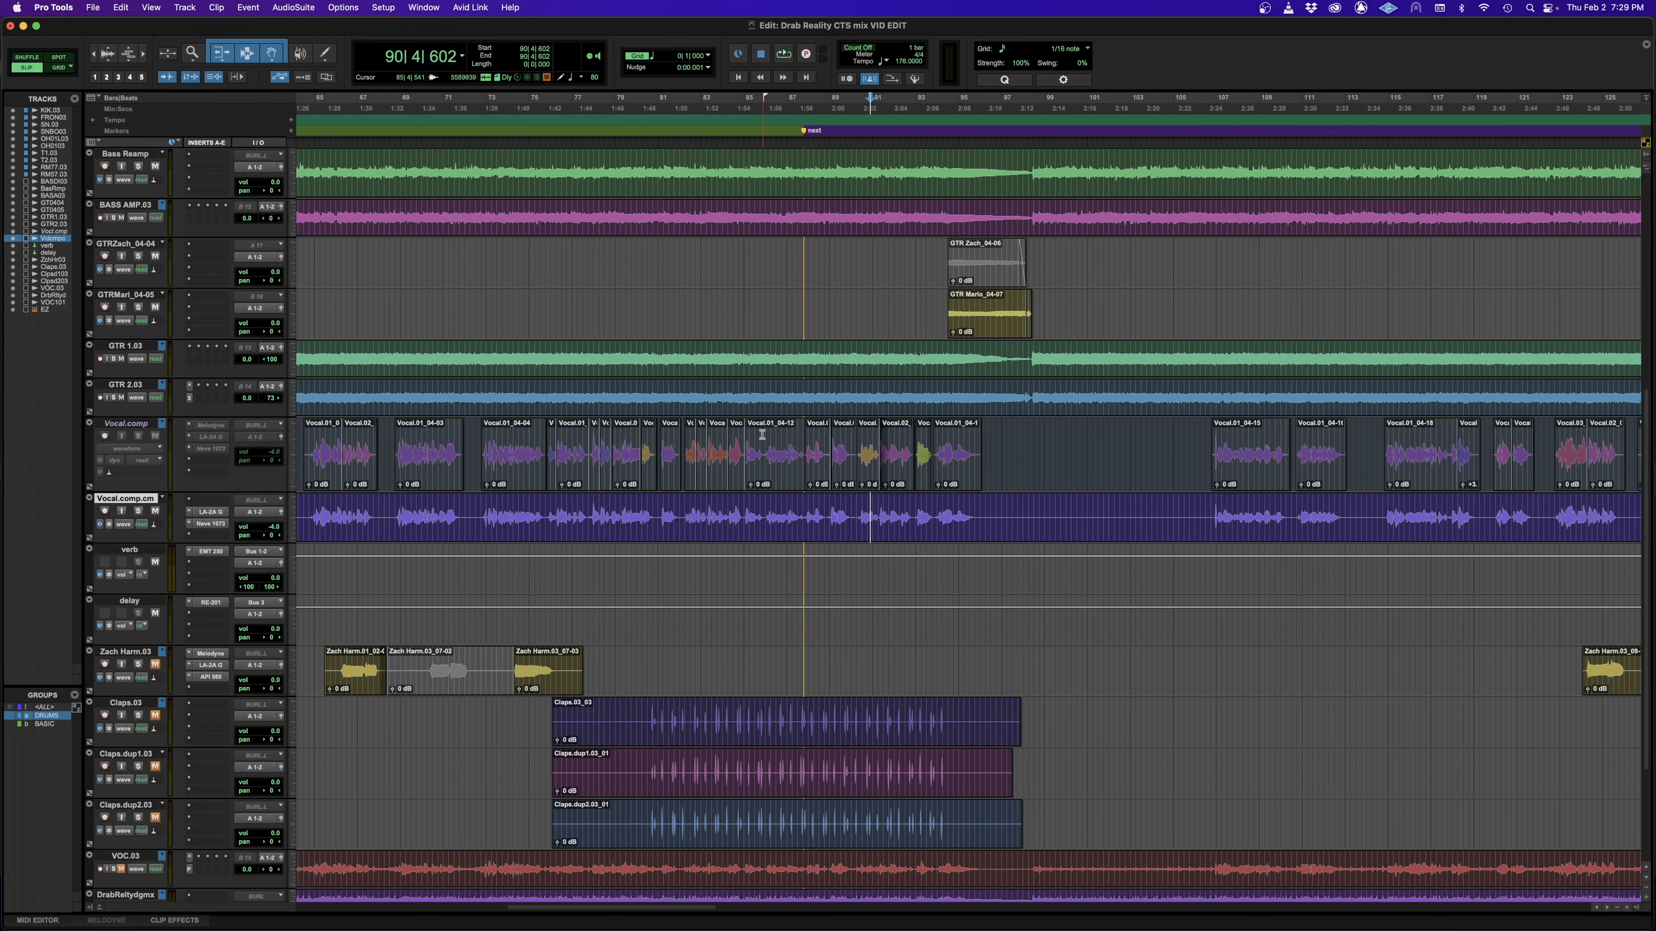
left_click_drag(1002, 438, 370, 439)
left_click(557, 512)
left_click(162, 424)
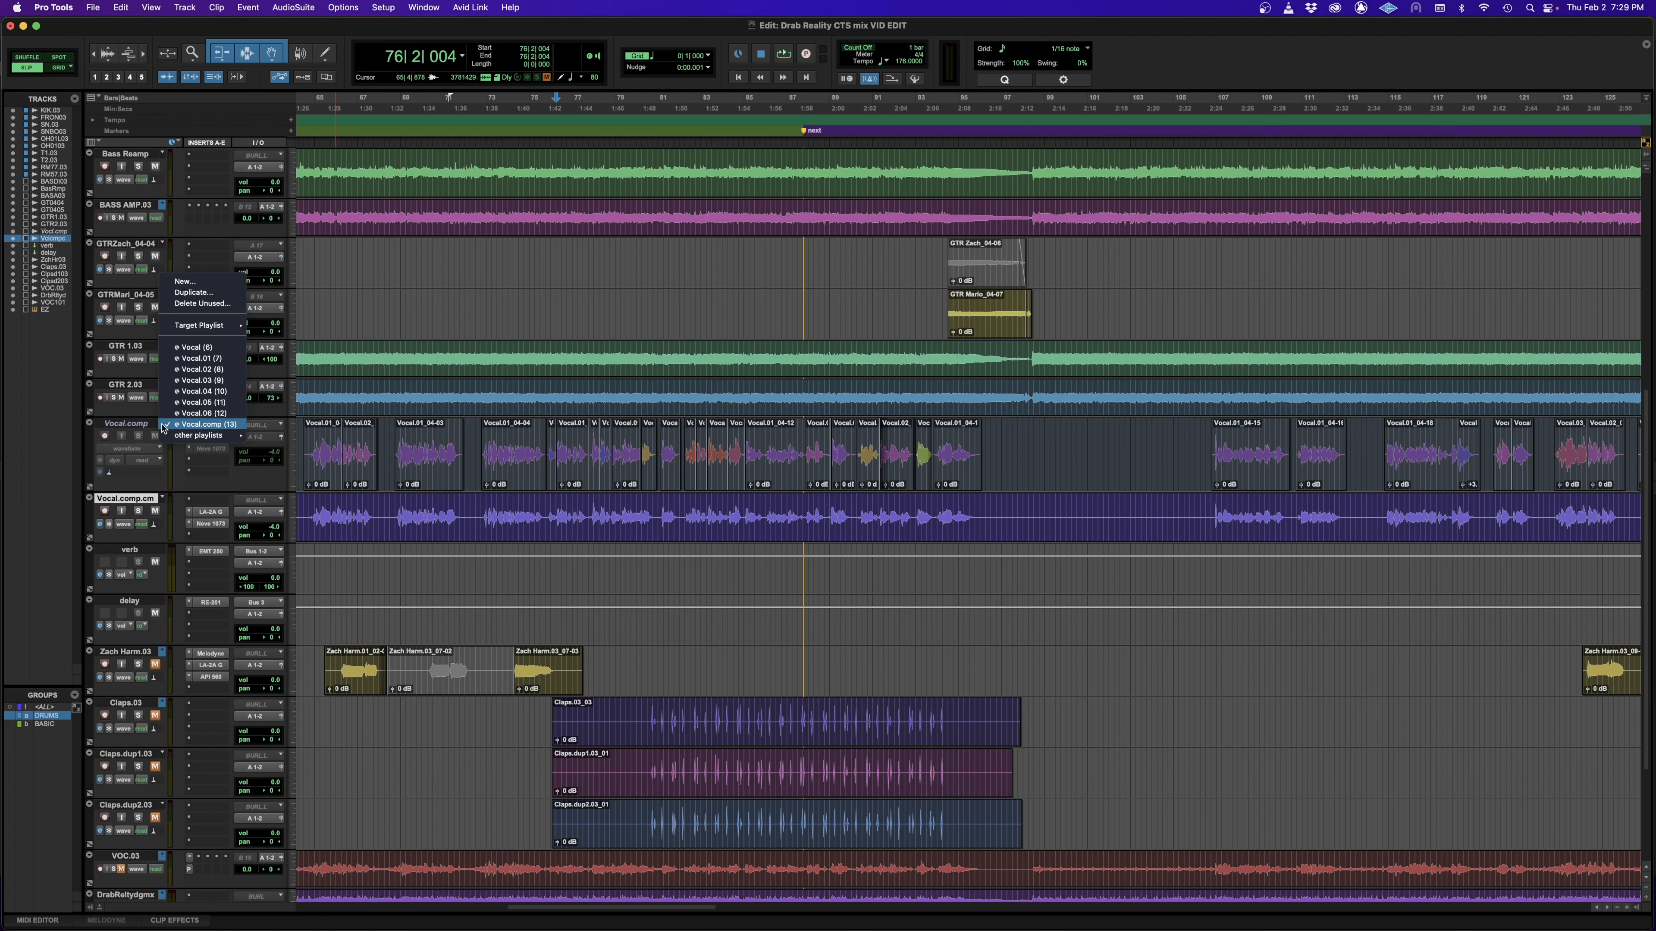
left_click(171, 425)
left_click(625, 508)
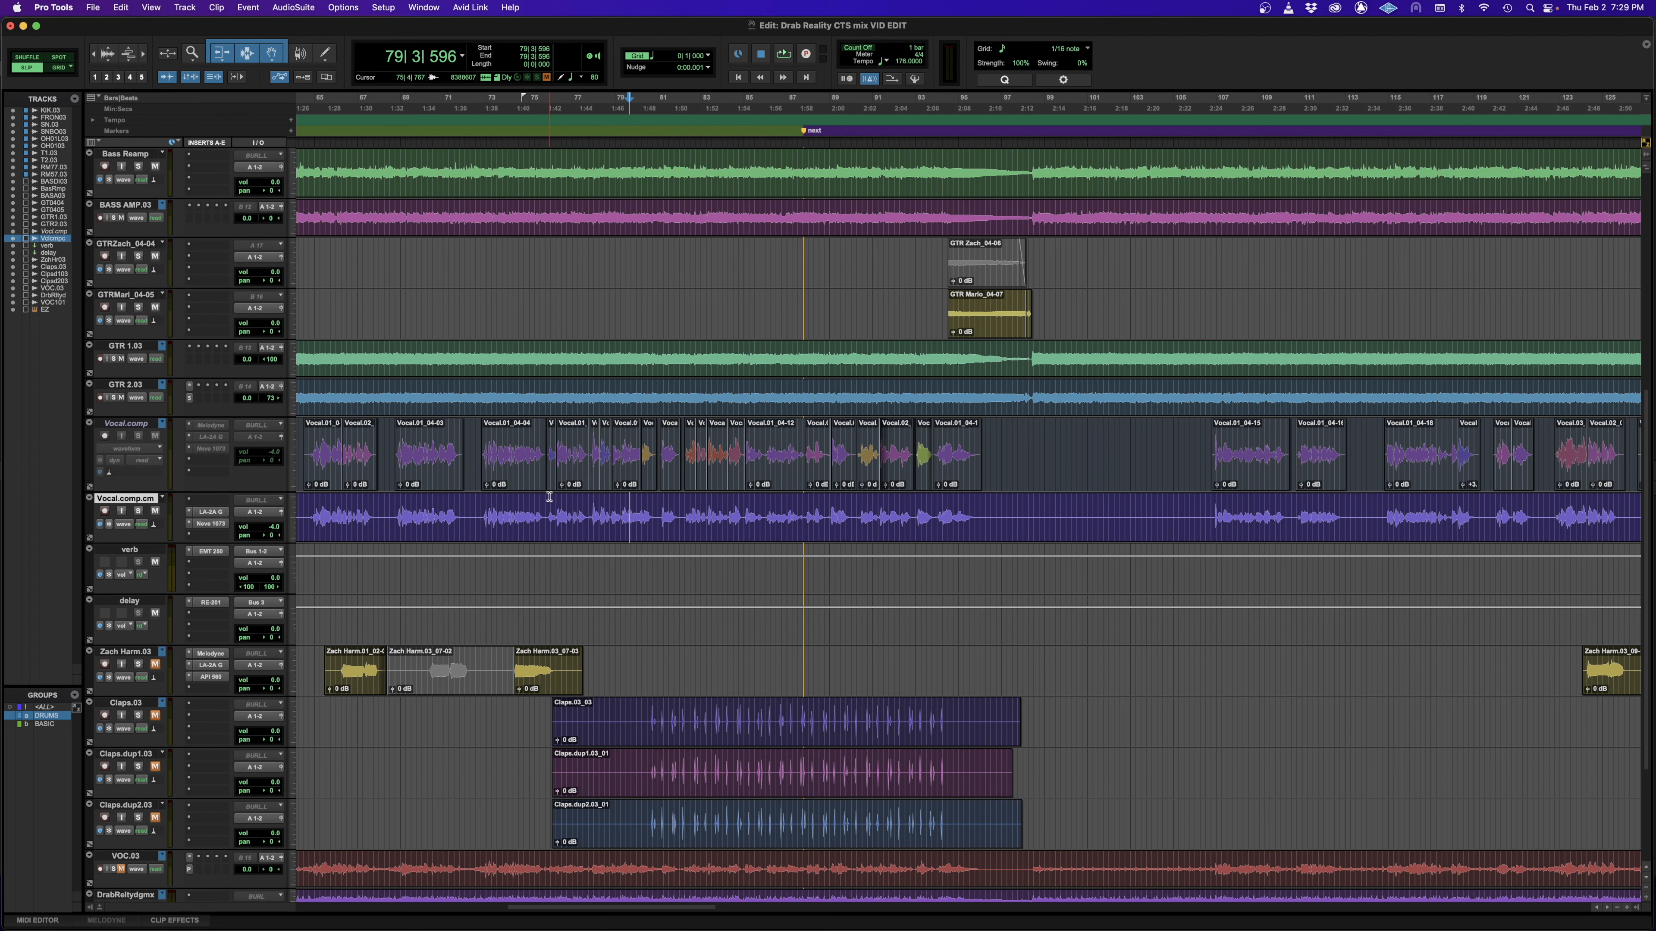
left_click(591, 511)
key("super+bracketleft")
left_click(618, 507)
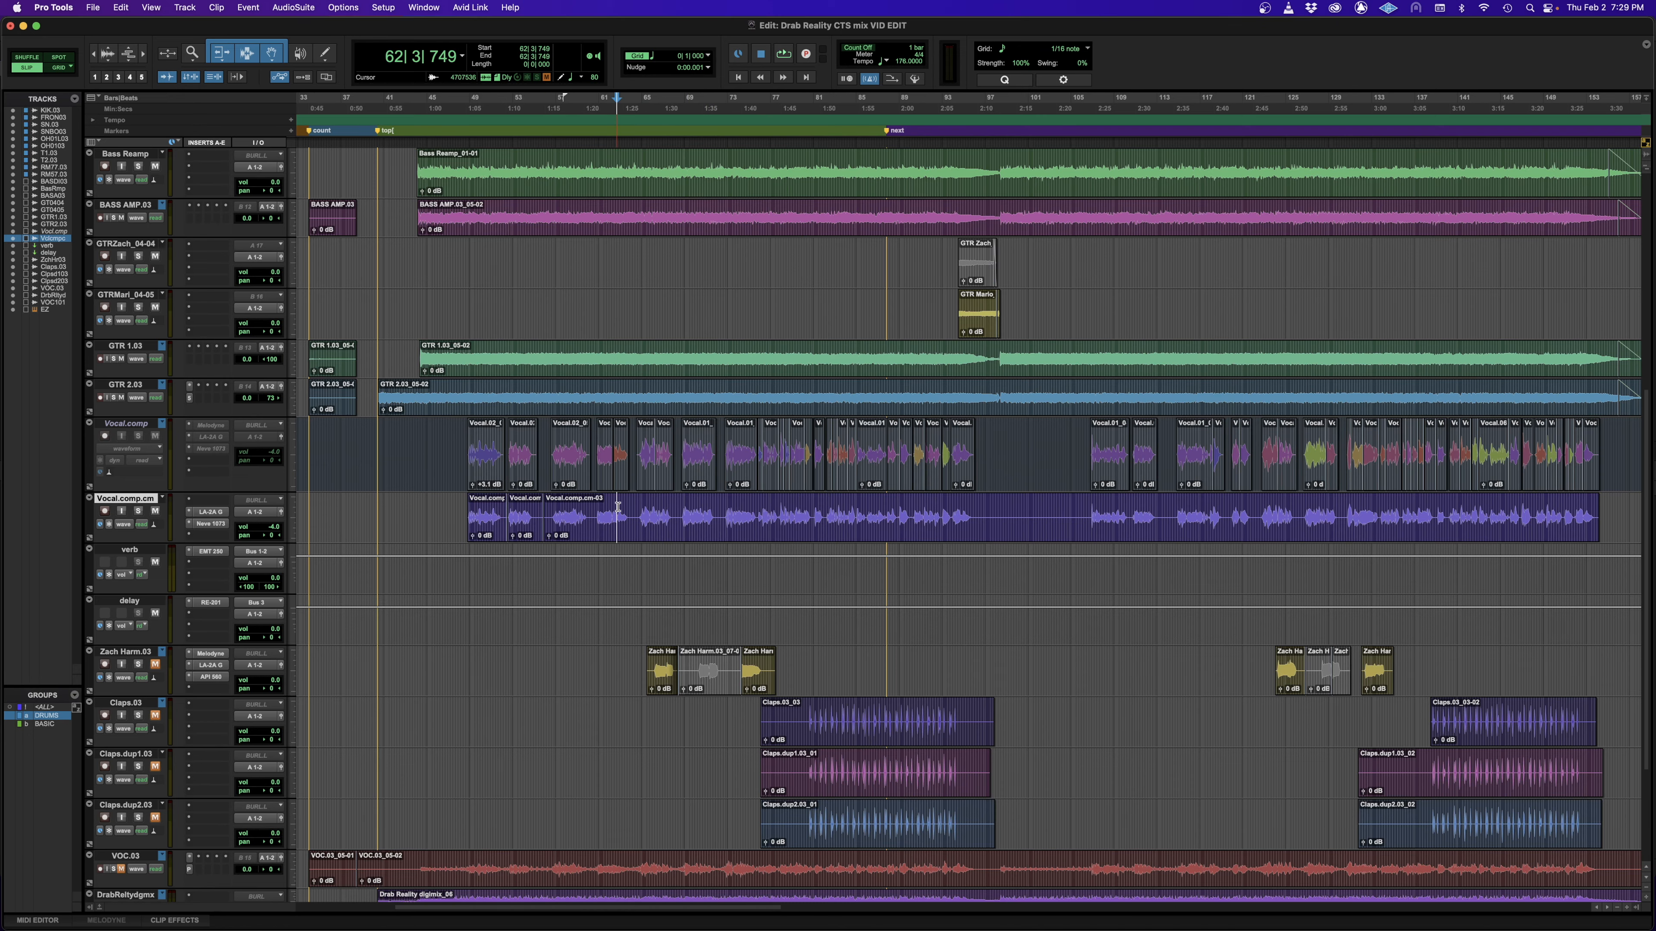
key("super+bracketright")
key("super+bracketright")
scroll(756, 527, "right", 3)
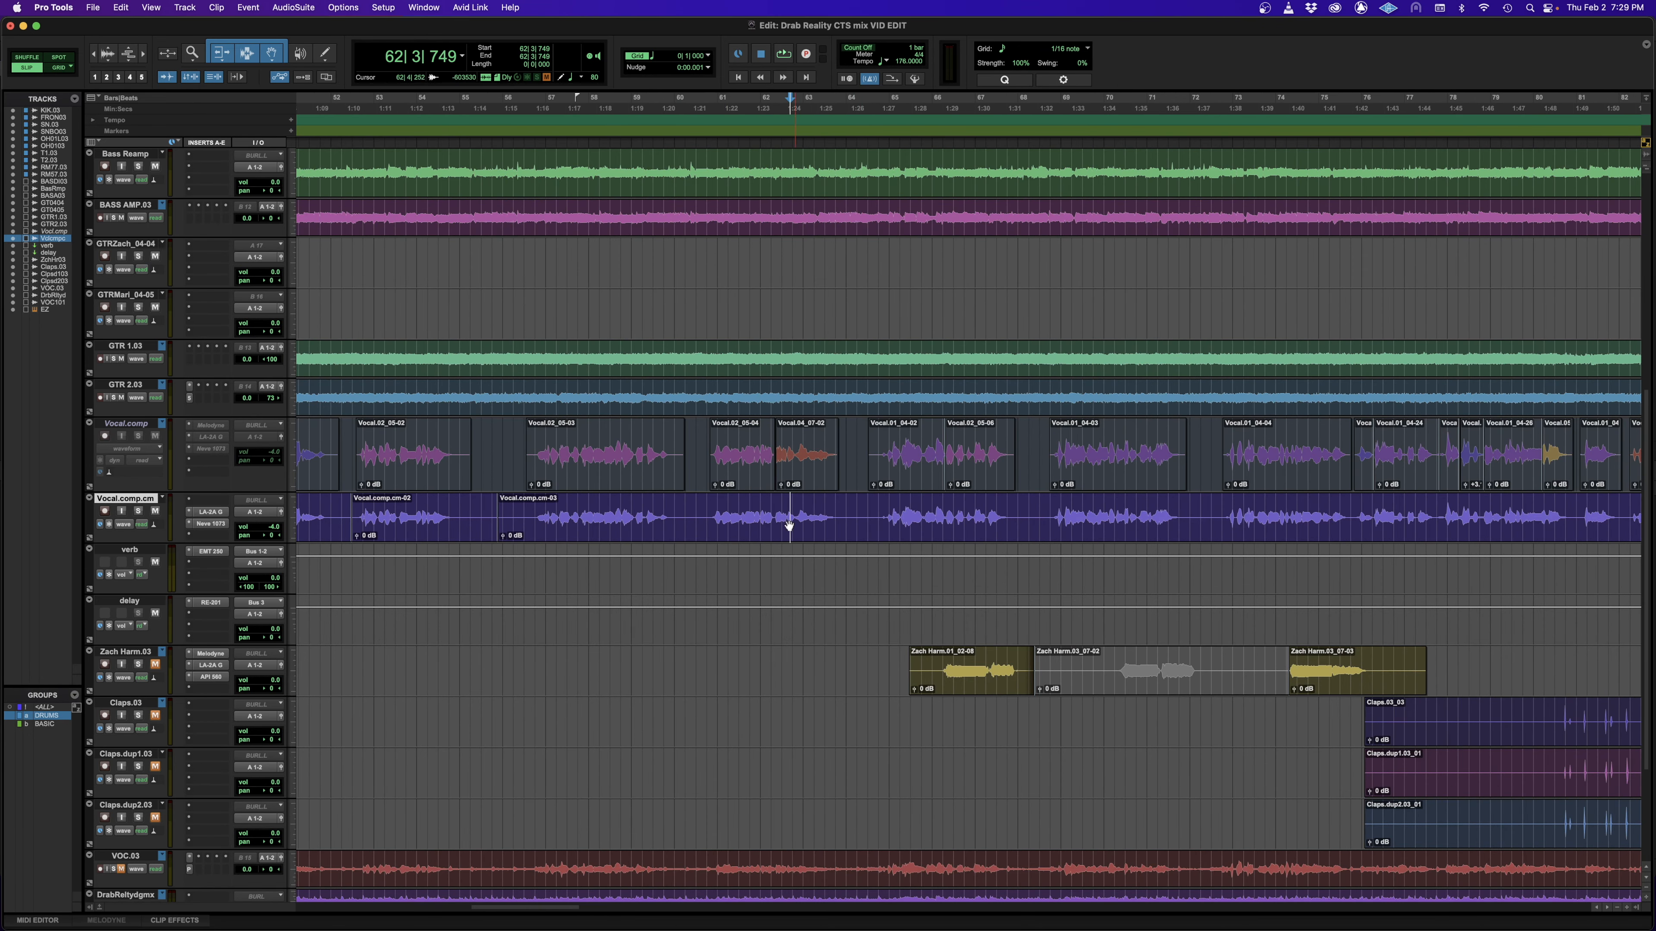
Step: Examine the separate Vocal.comp clips against the continuous Vocal.comp.cm audio along the song timeline
key("super+bracketleft")
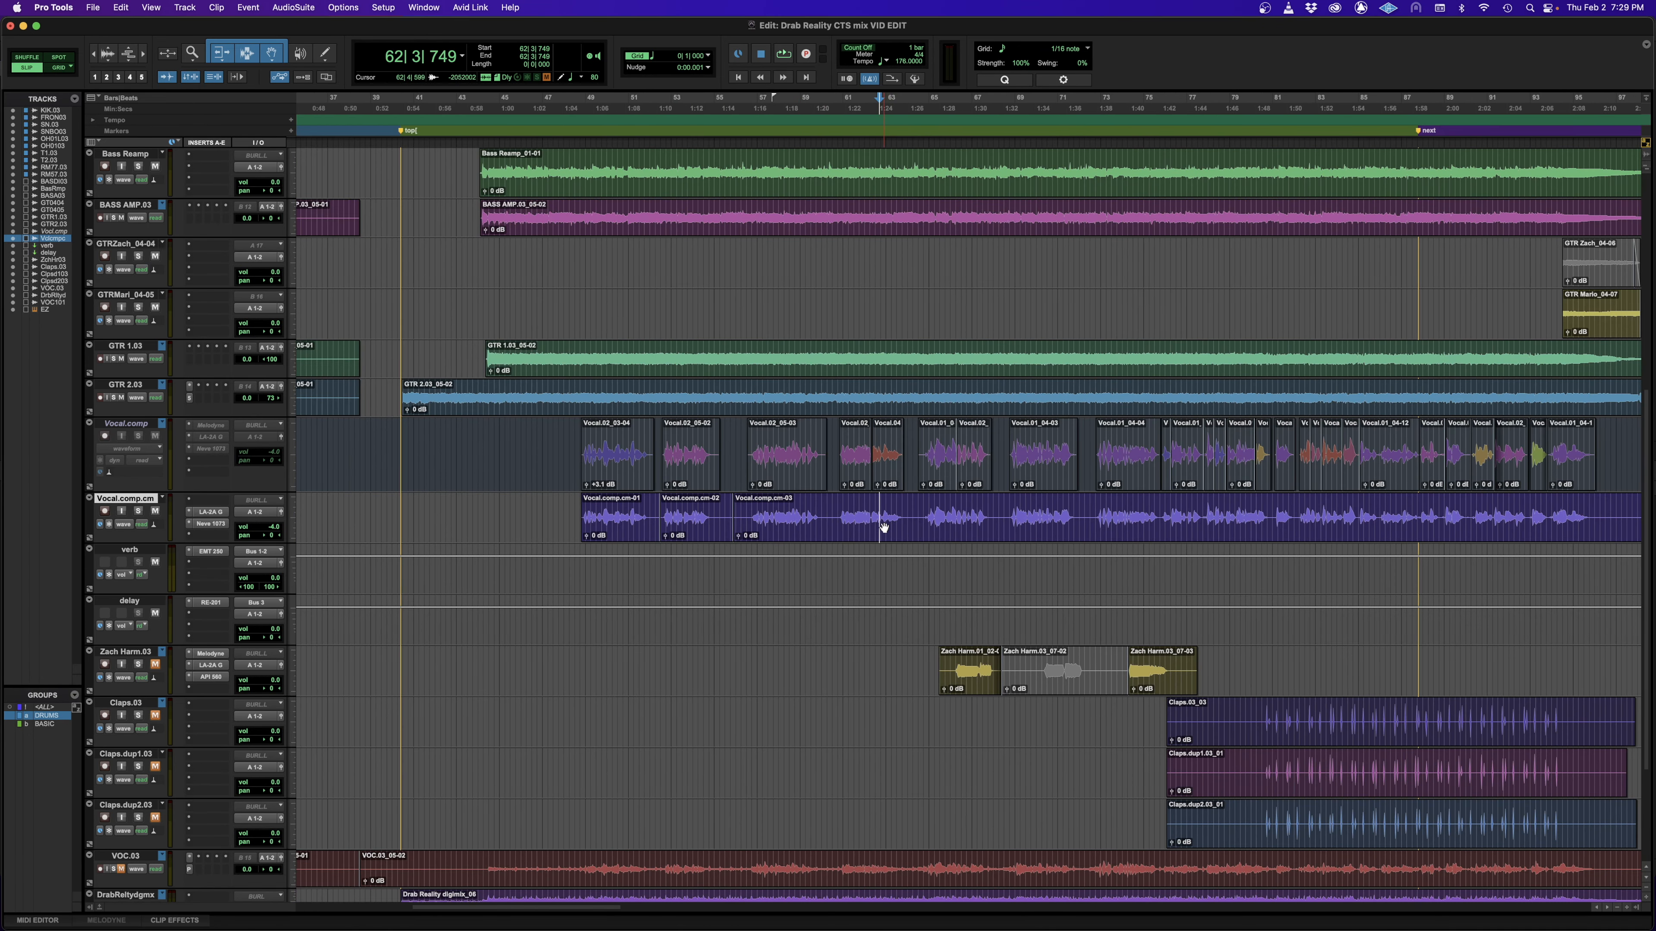
left_click(902, 507)
key("super+bracketright")
key("super+bracketleft")
scroll(837, 511, "right", 5)
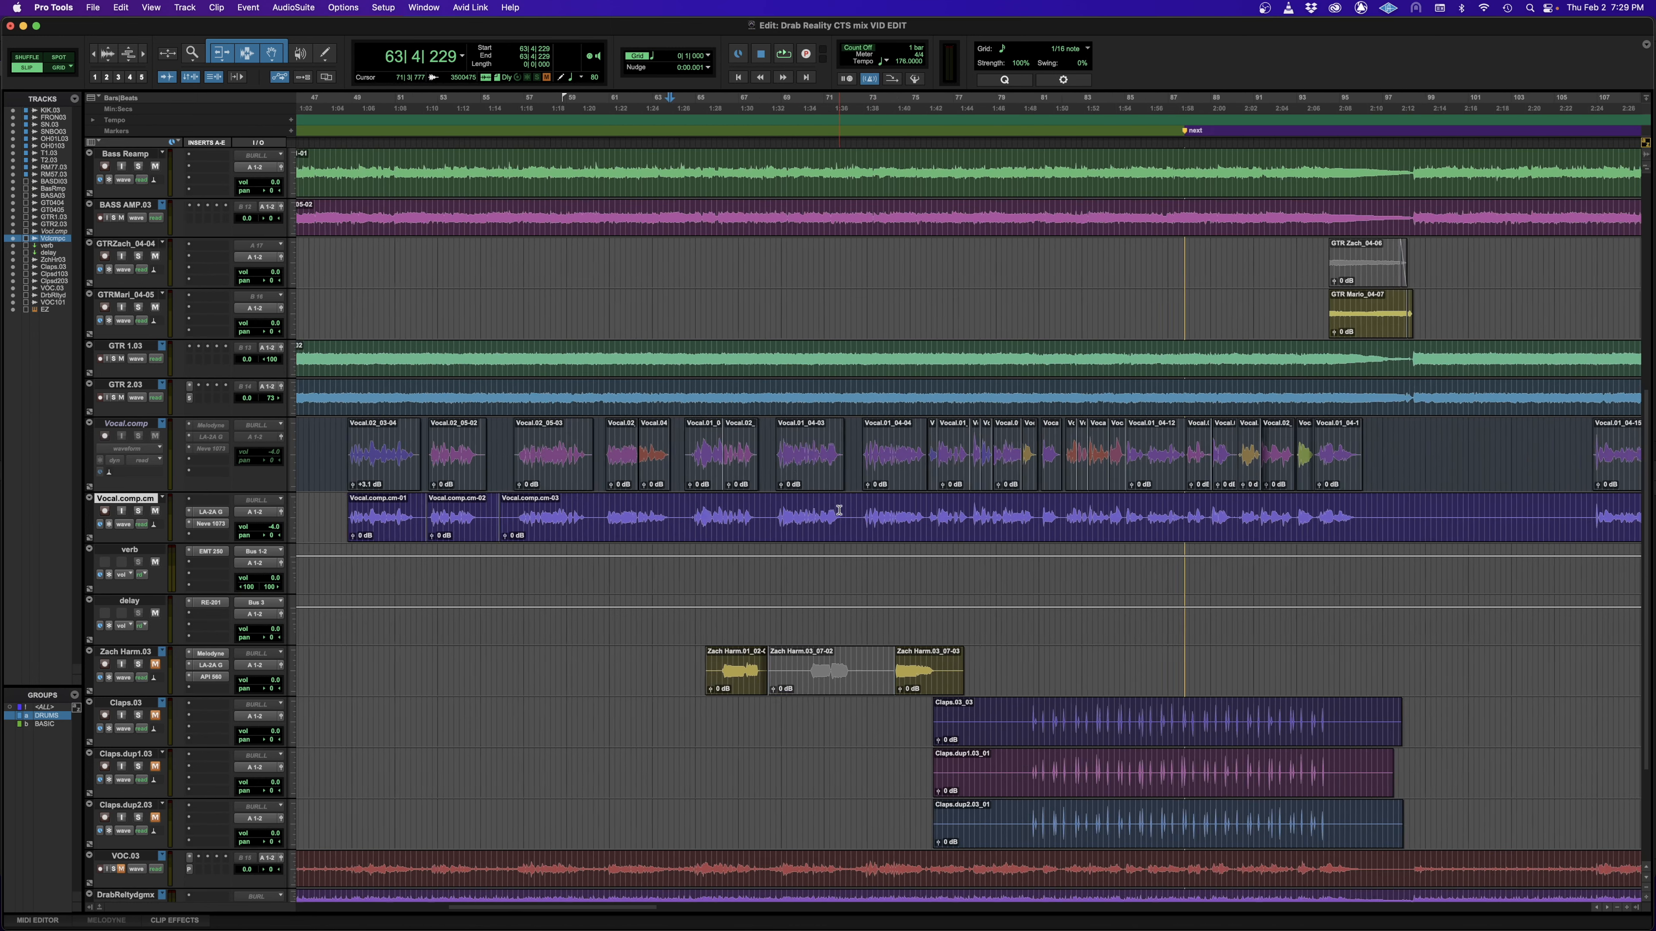
scroll(839, 510, "right", 10)
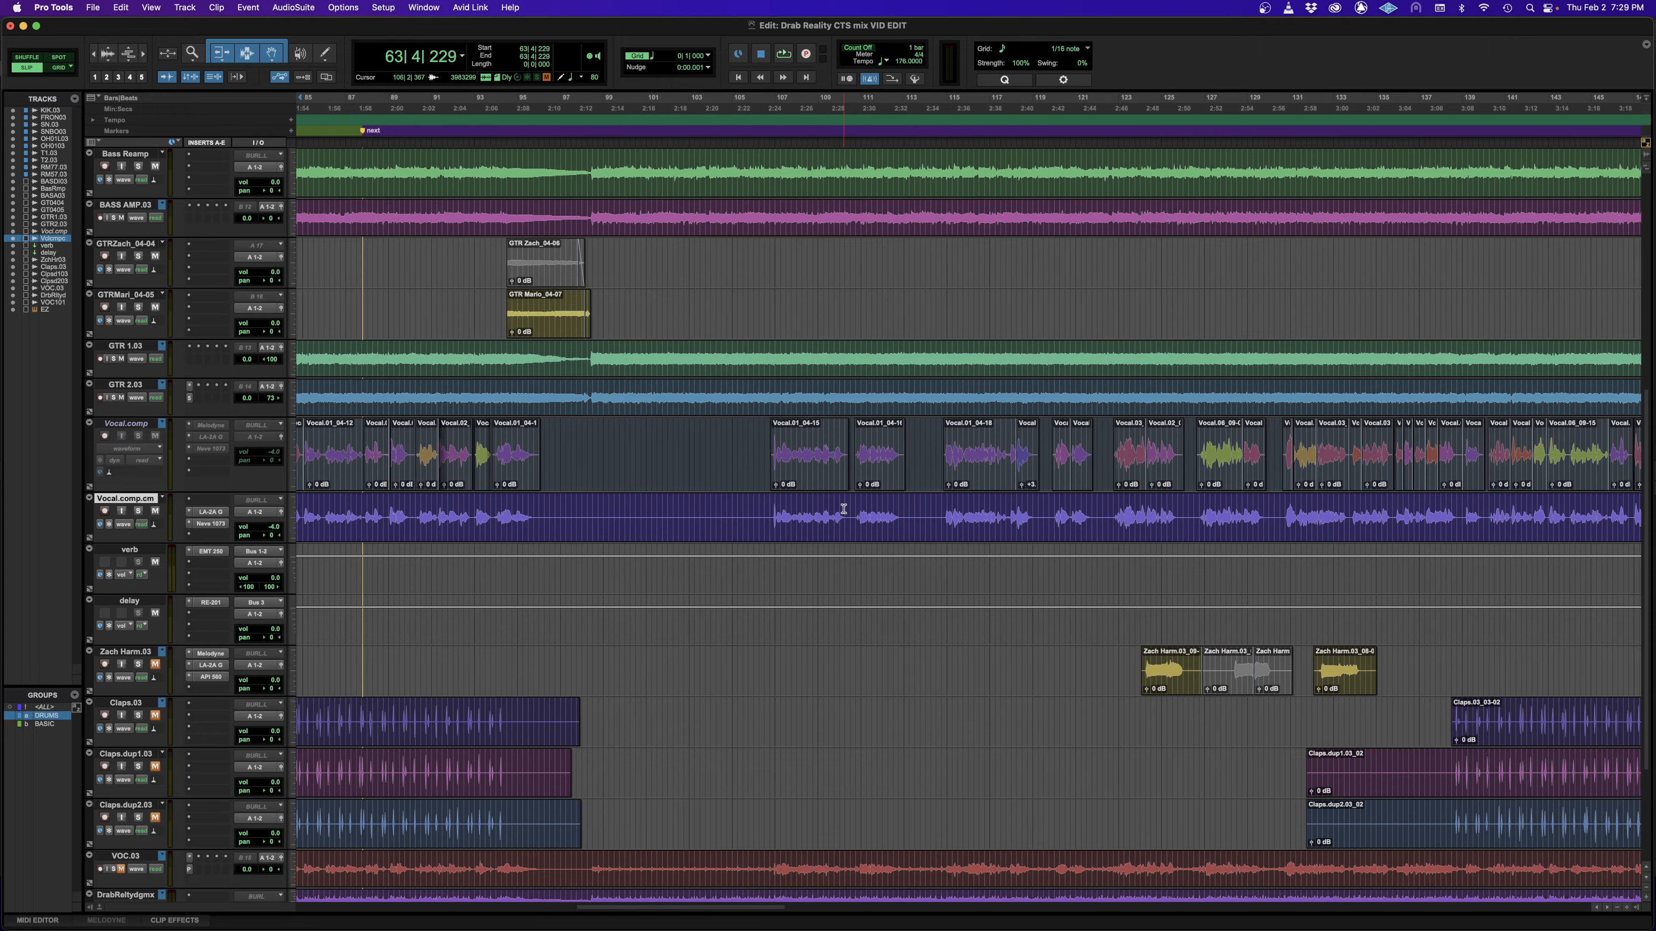
scroll(843, 509, "right", 5)
scroll(841, 510, "left", 7)
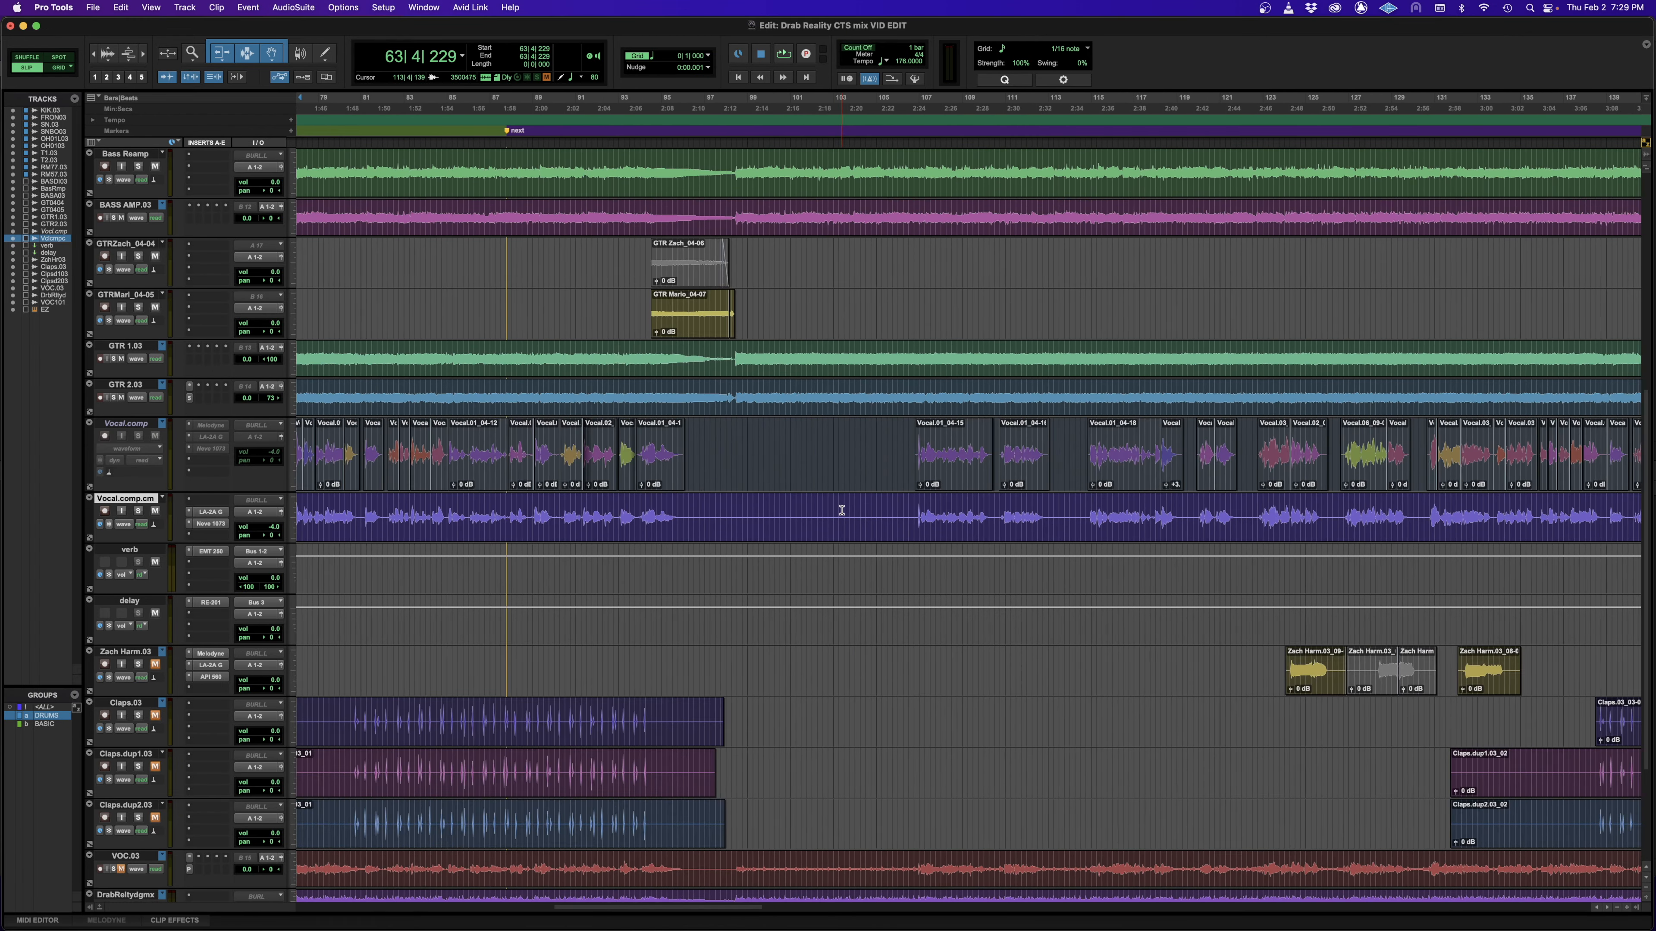
scroll(842, 510, "left", 4)
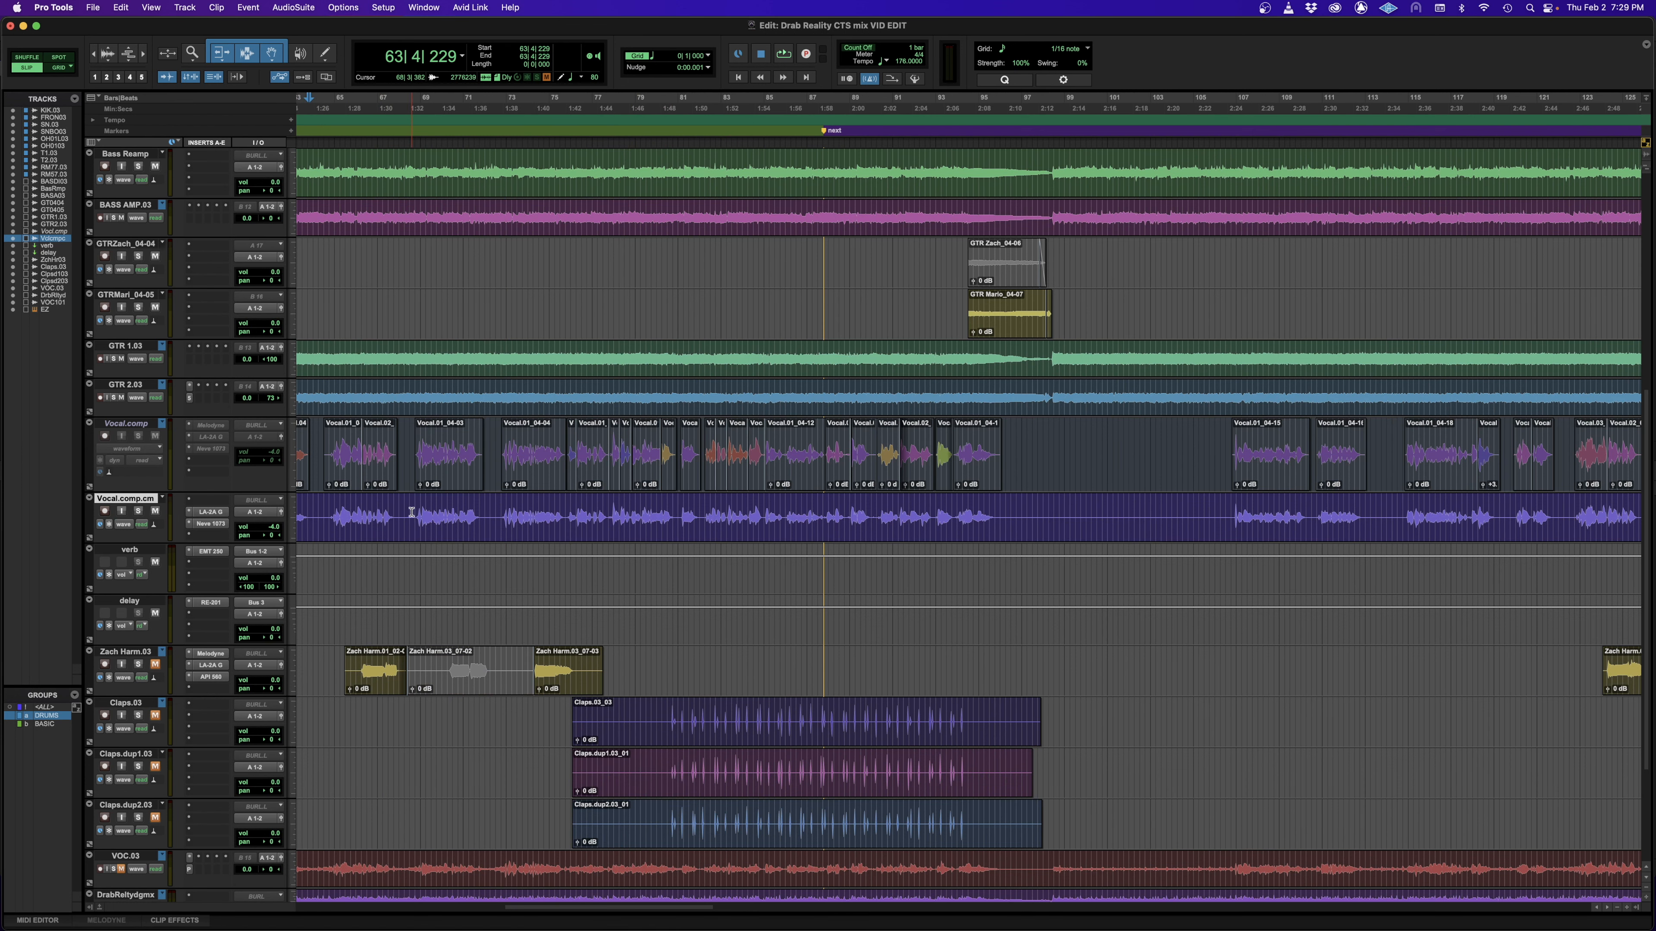
Step: Increase the Vocal.comp.cm track's height and set its Elastic Audio plug-in to Melodyne
left_click_drag(106, 564, 108, 568)
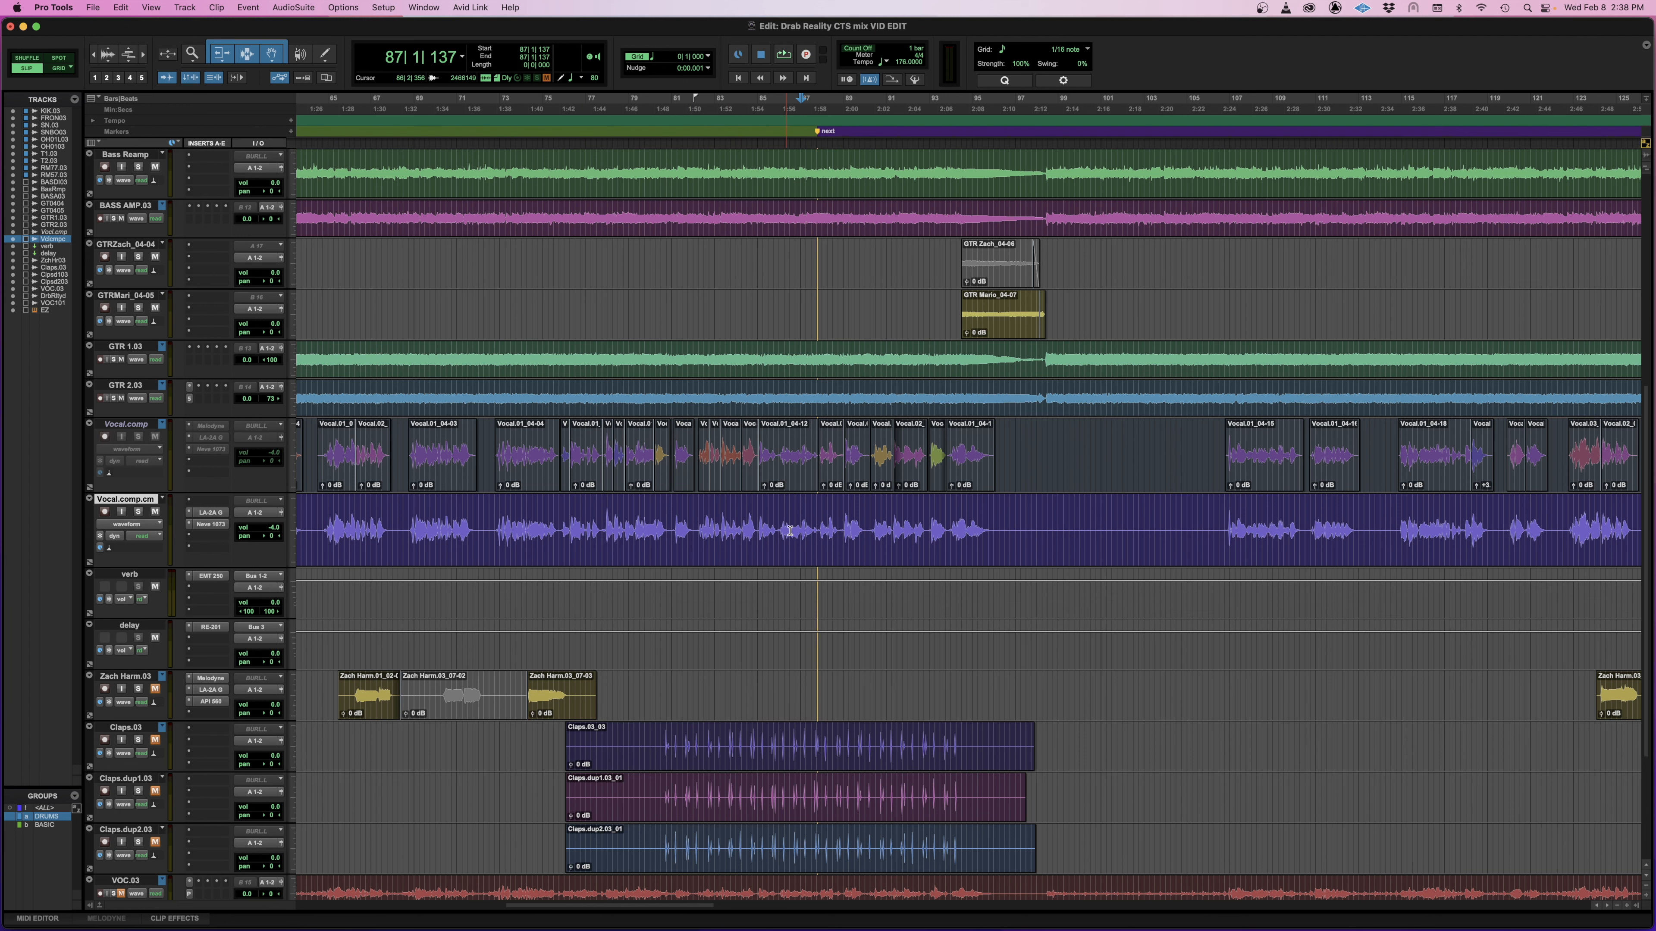
left_click(843, 527)
left_click(675, 518)
left_click(139, 551)
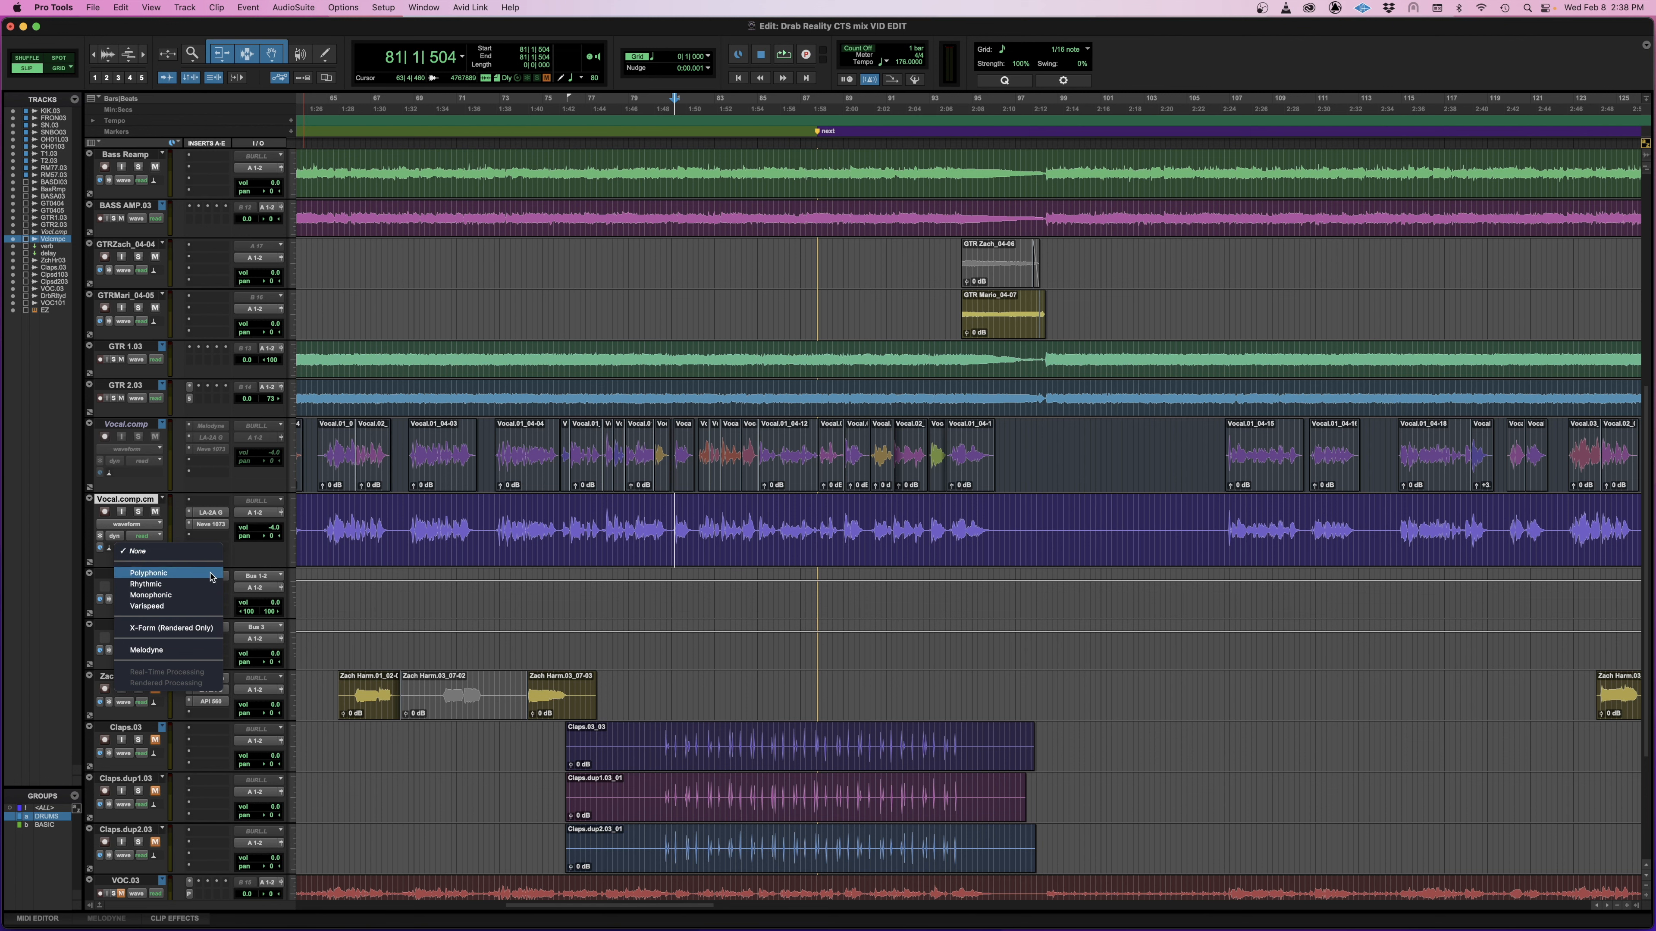
left_click(207, 651)
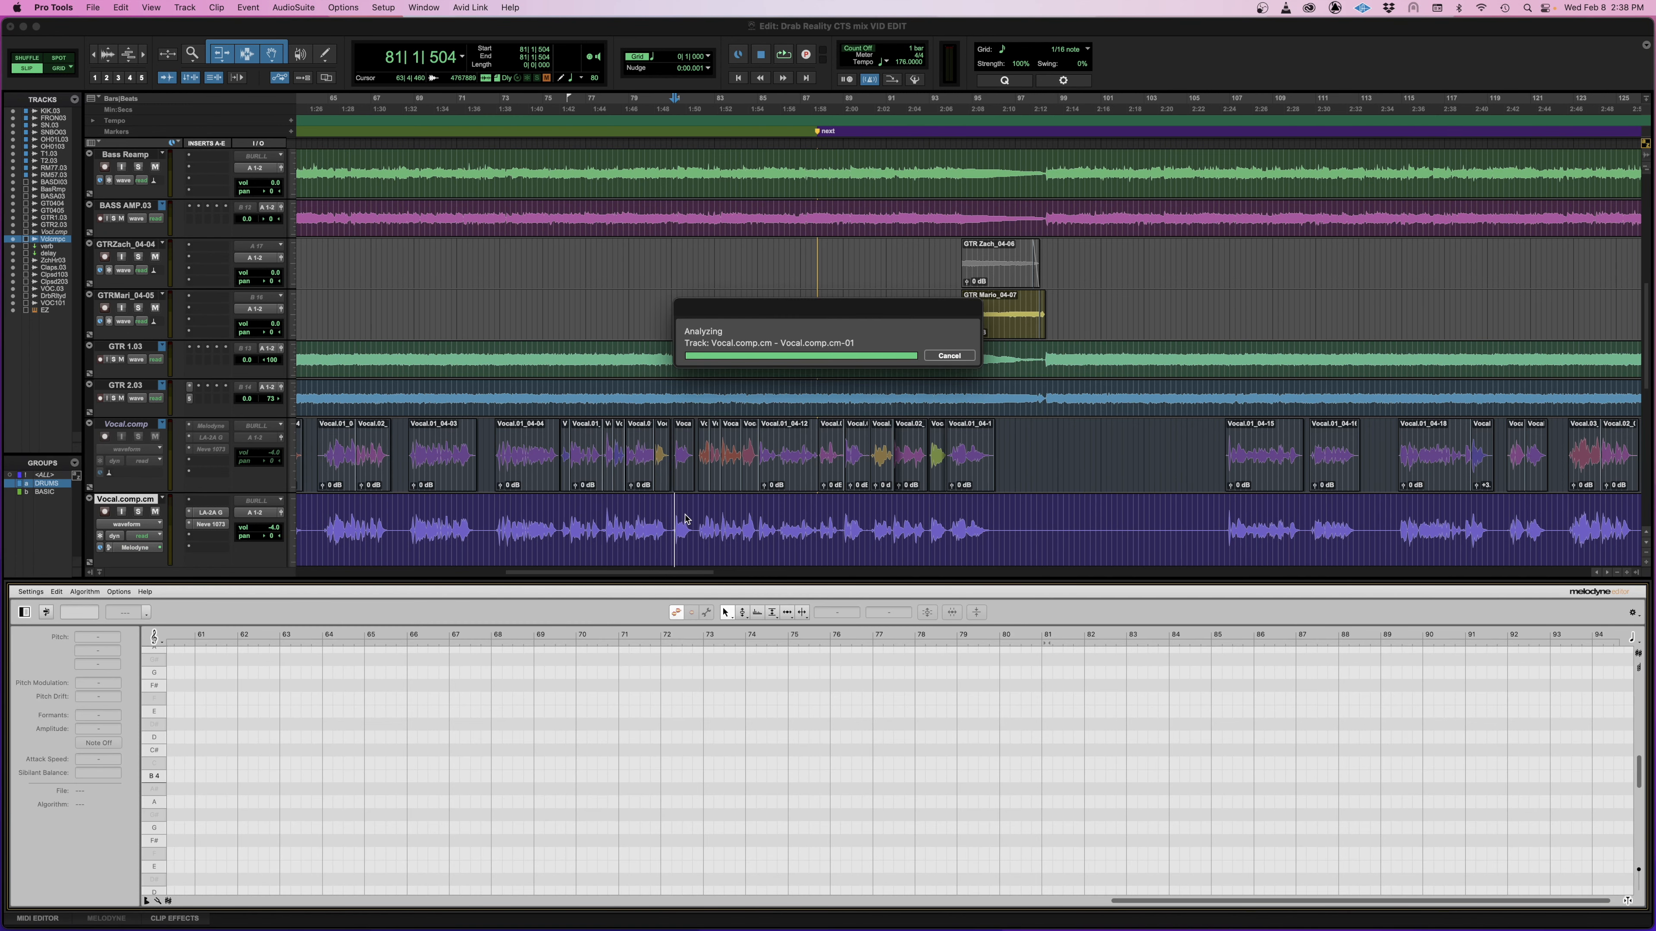
Step: Separate the Vocal.comp.cm phrase below Vocal.01_04-04 into its own clip, splitting at 72|3|754 and 75|3|918
left_click(493, 513)
scroll(587, 522, "down", 3)
scroll(714, 711, "down", 3)
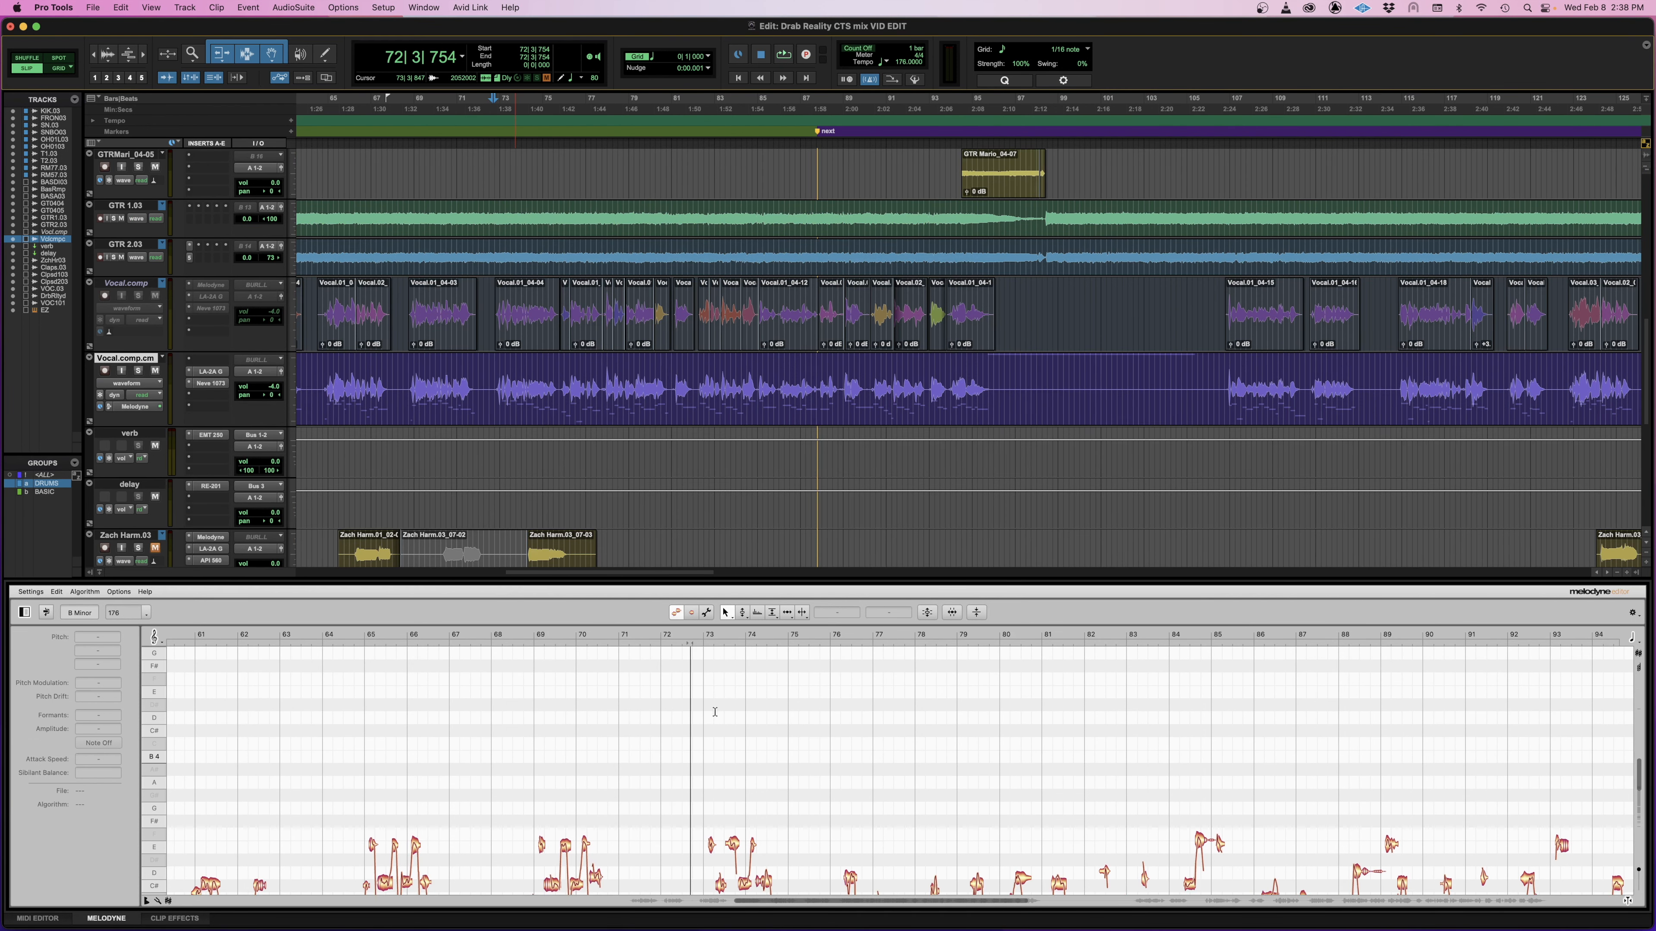
scroll(715, 711, "down", 2)
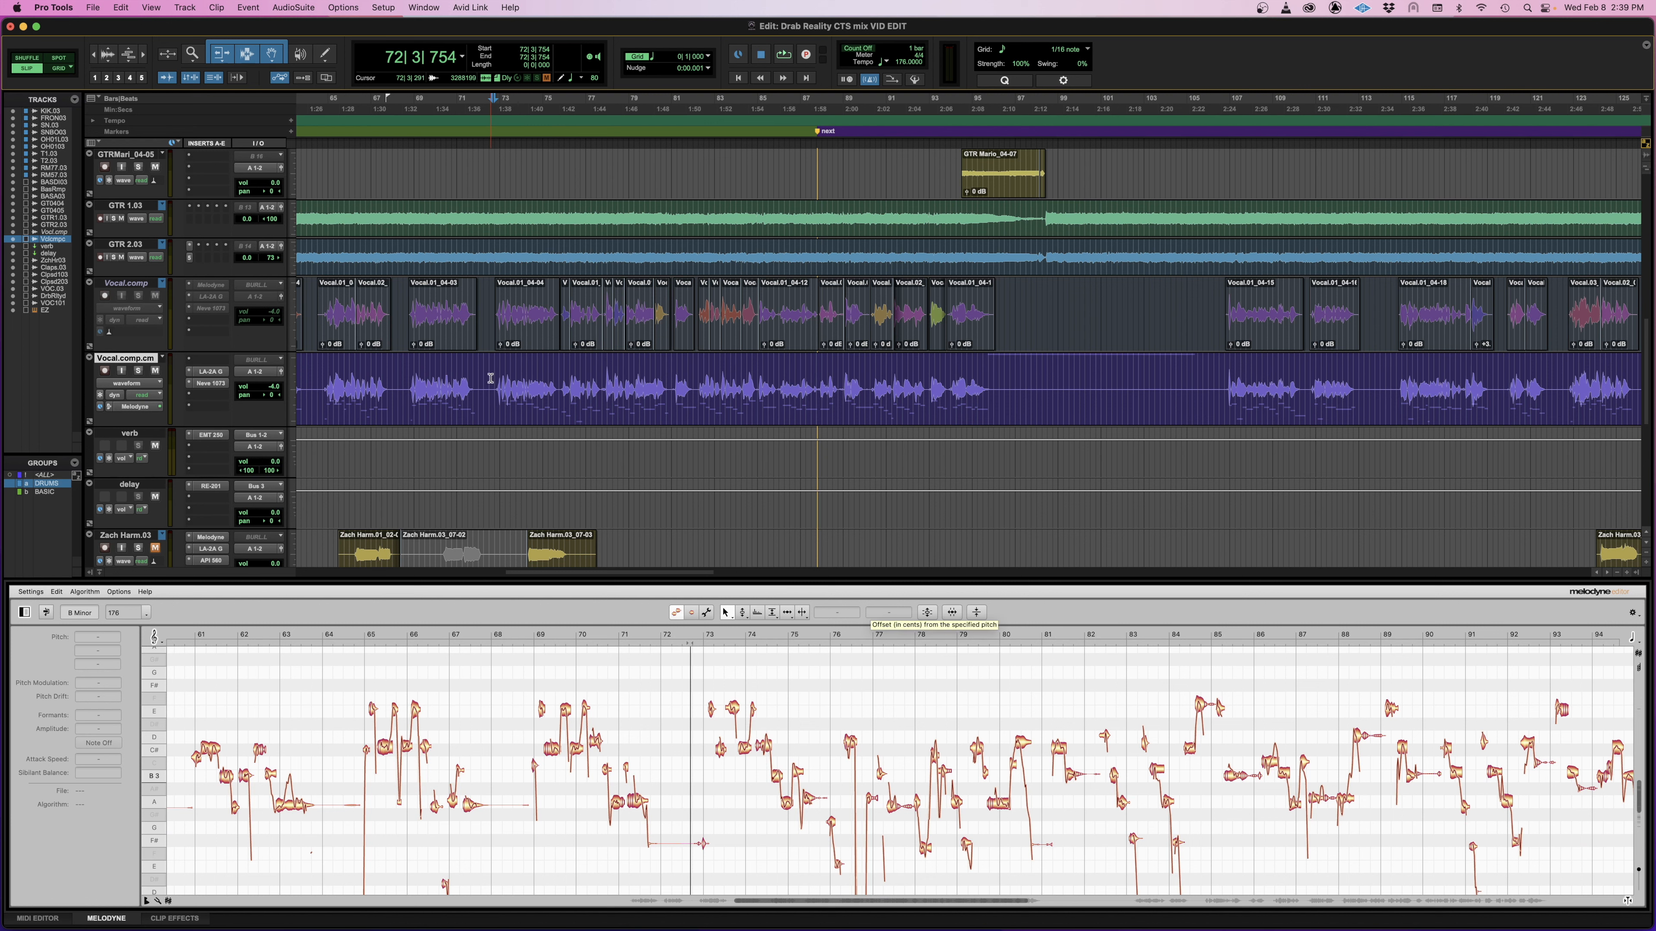
key("b")
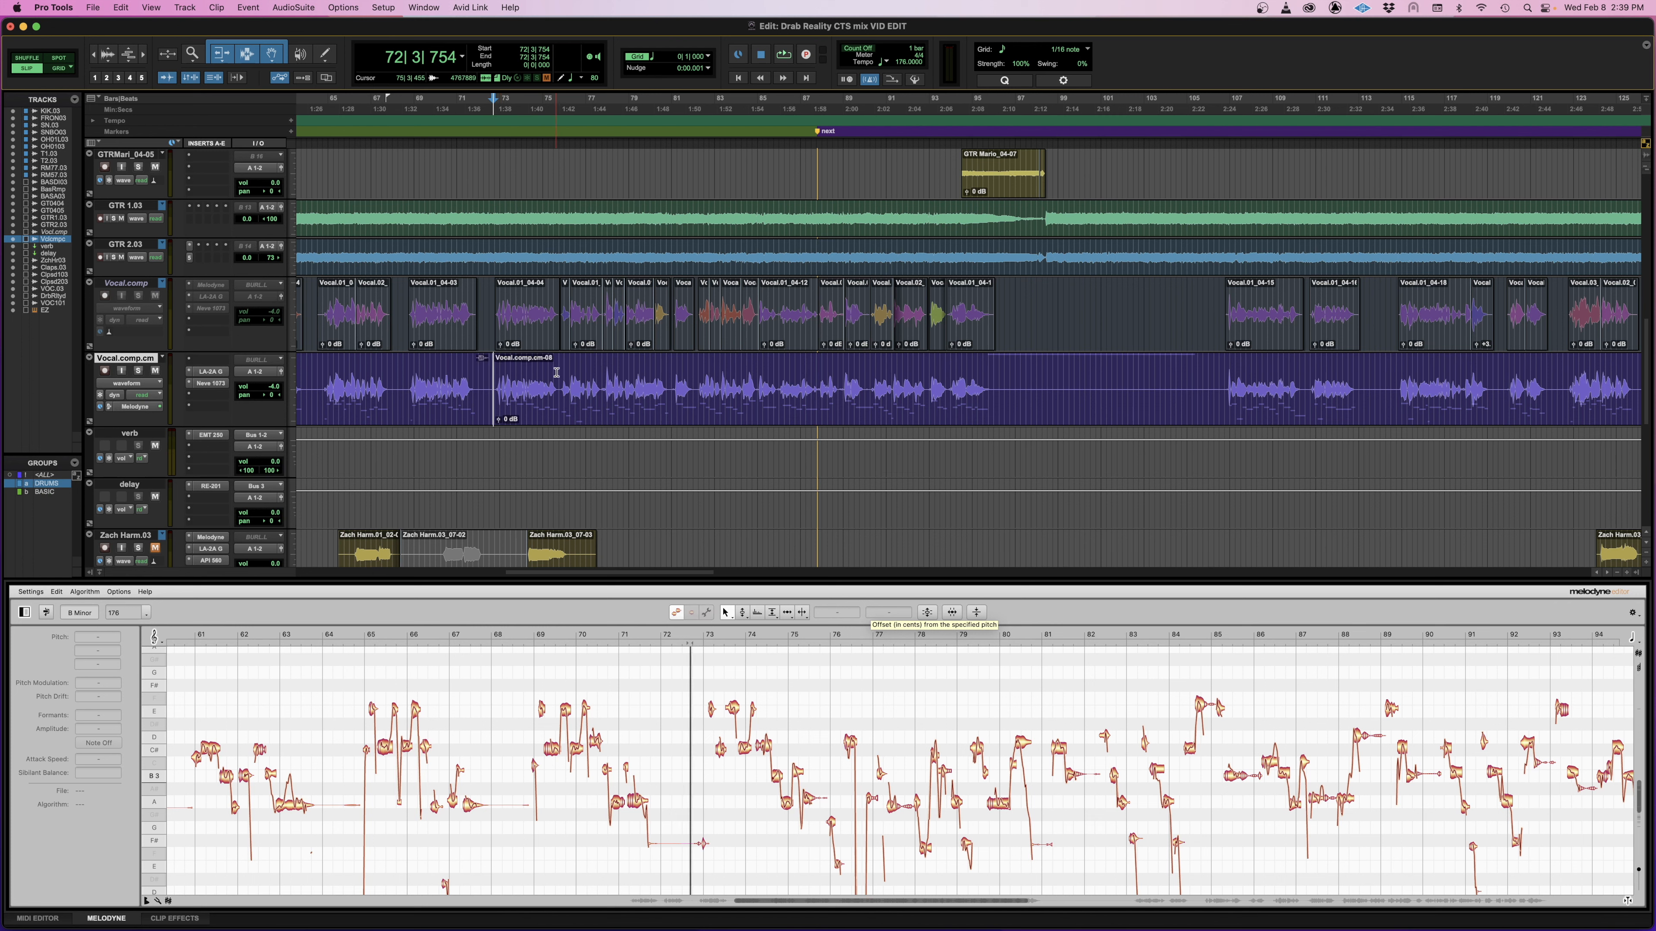
left_click(559, 370)
key("b")
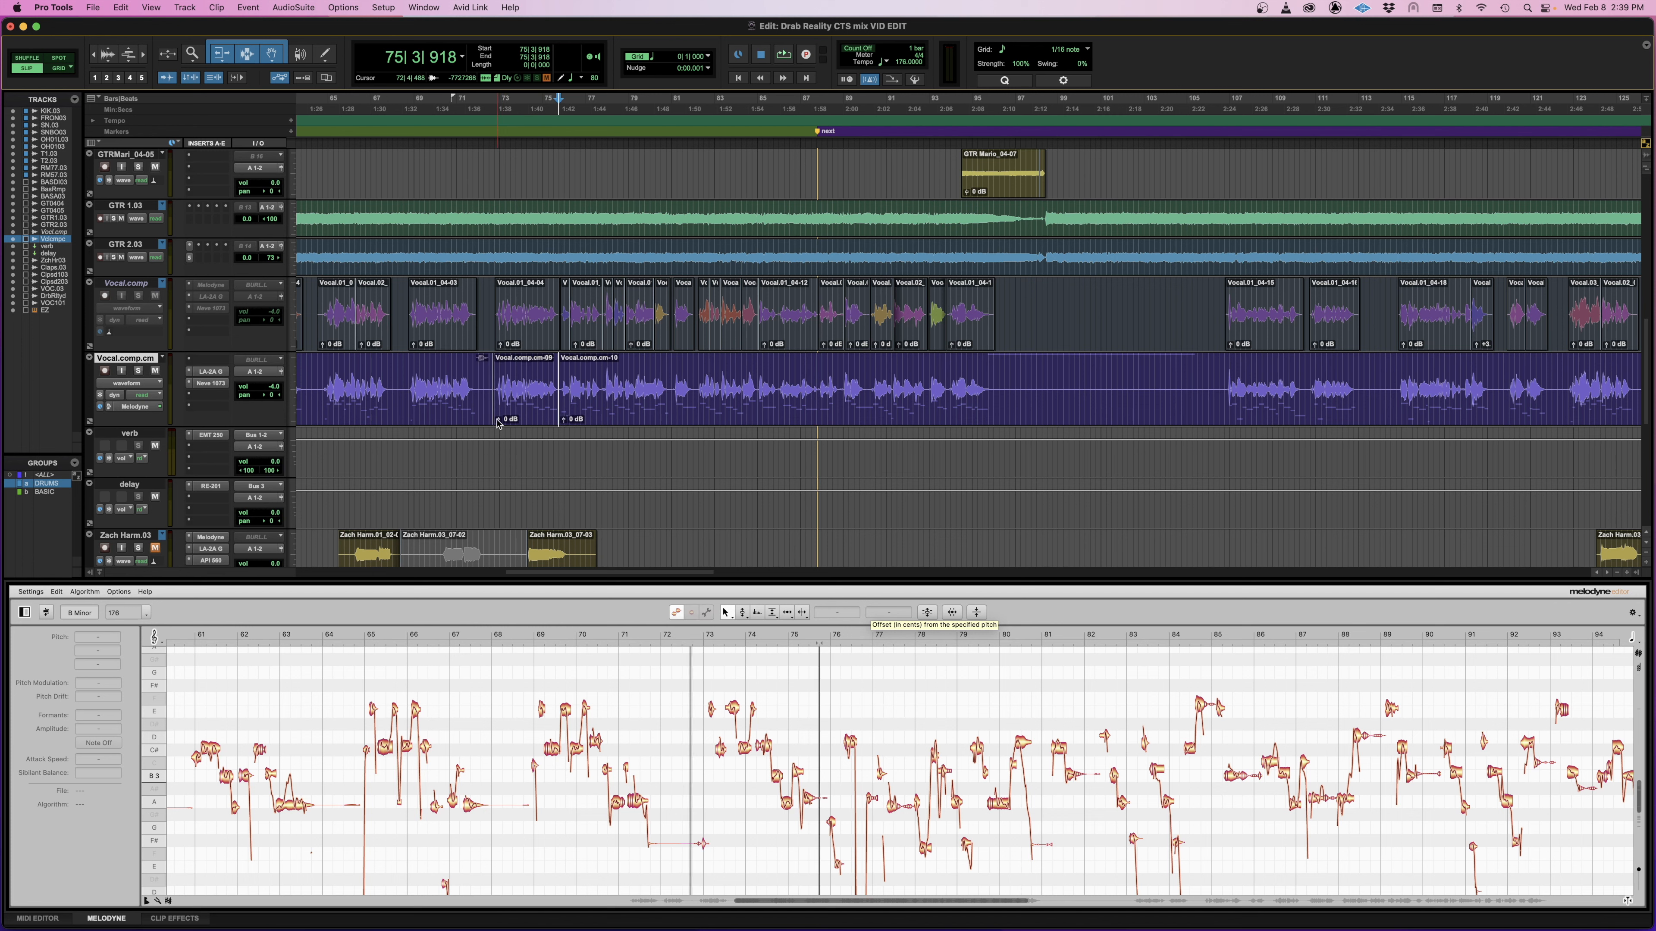
Step: Try a clip gain of -2.8 dB and an end fade-out on the separated Vocal.comp.cm phrase, and undo both changes
left_click_drag(499, 423, 498, 424)
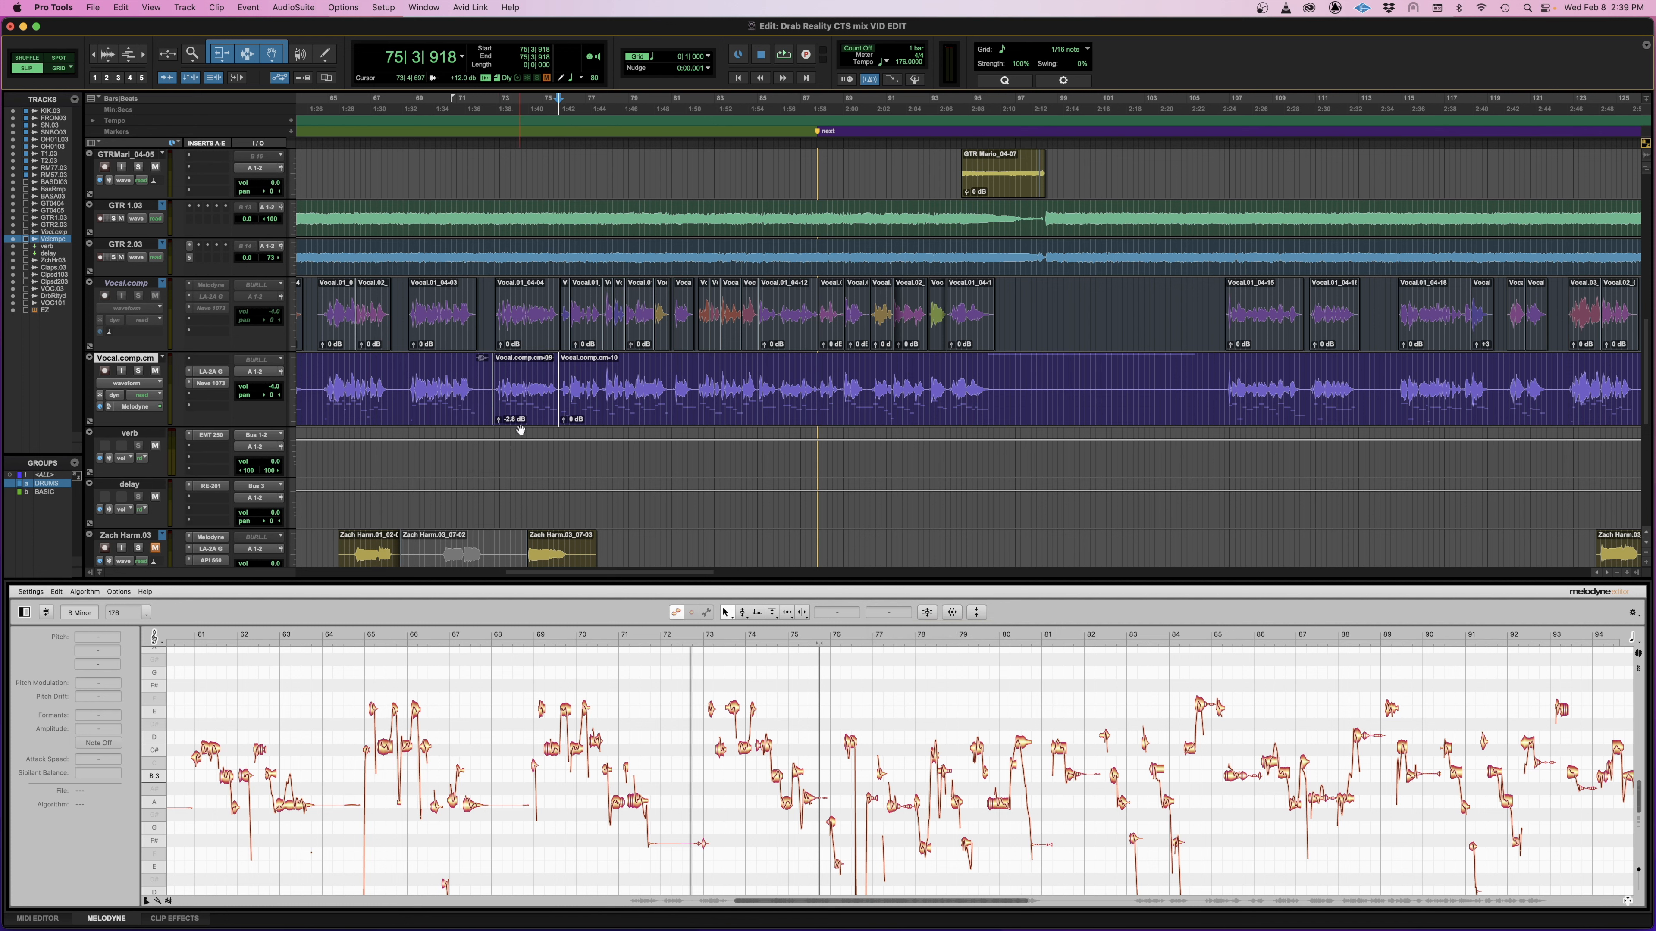
left_click(522, 381)
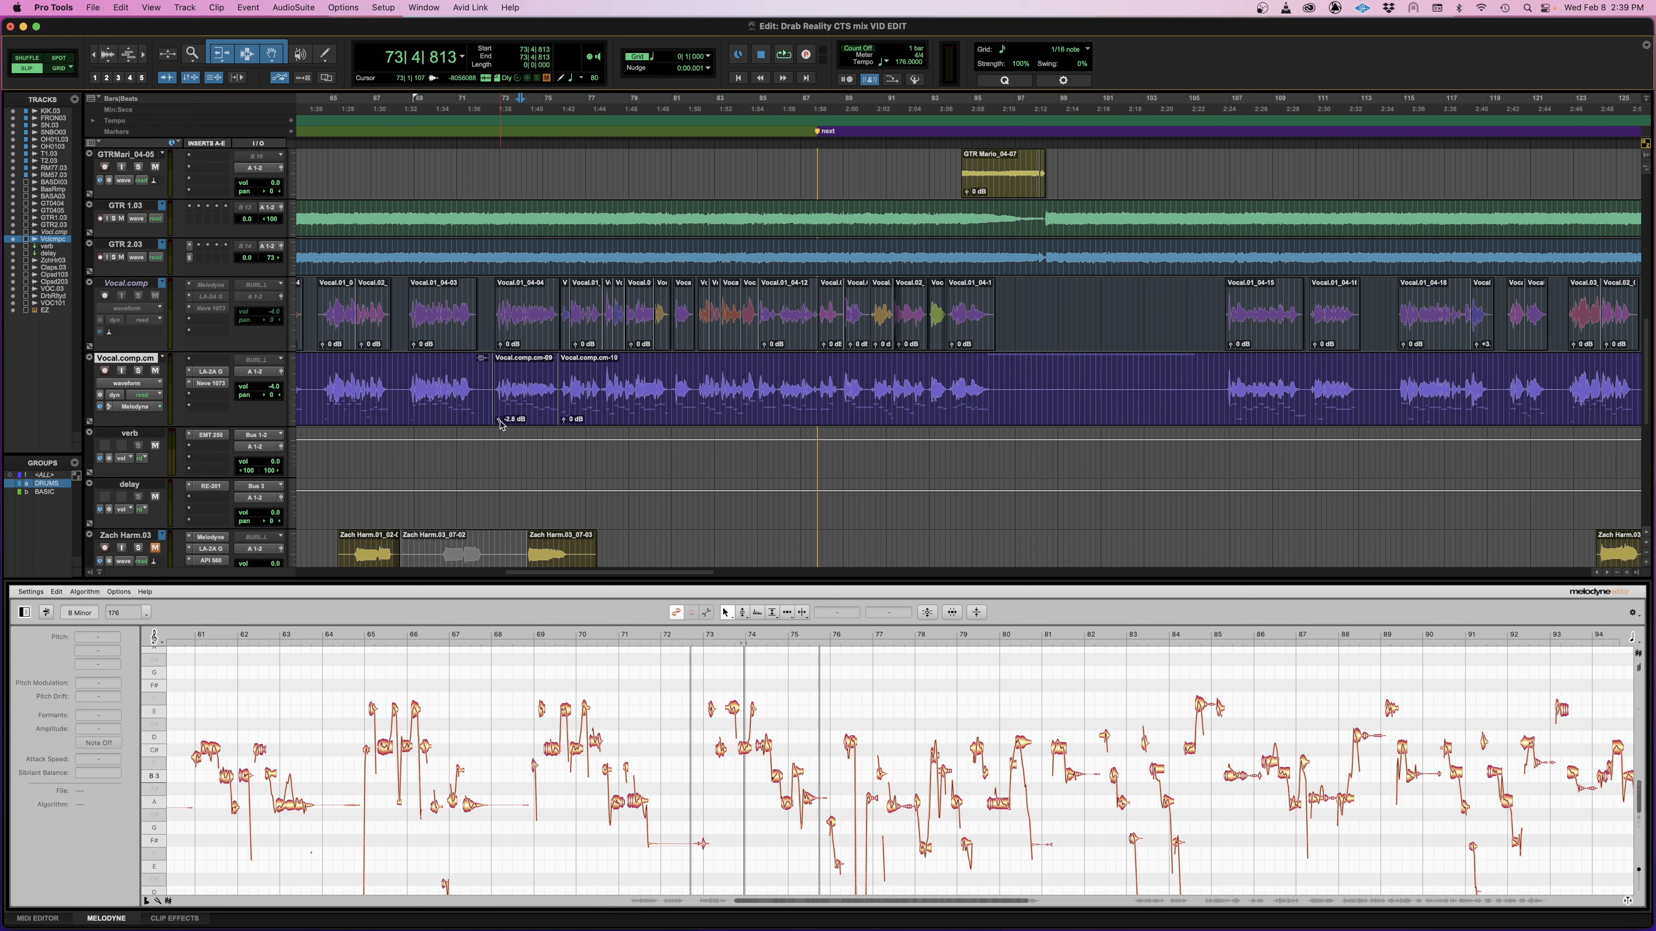
left_click(533, 382)
key("g")
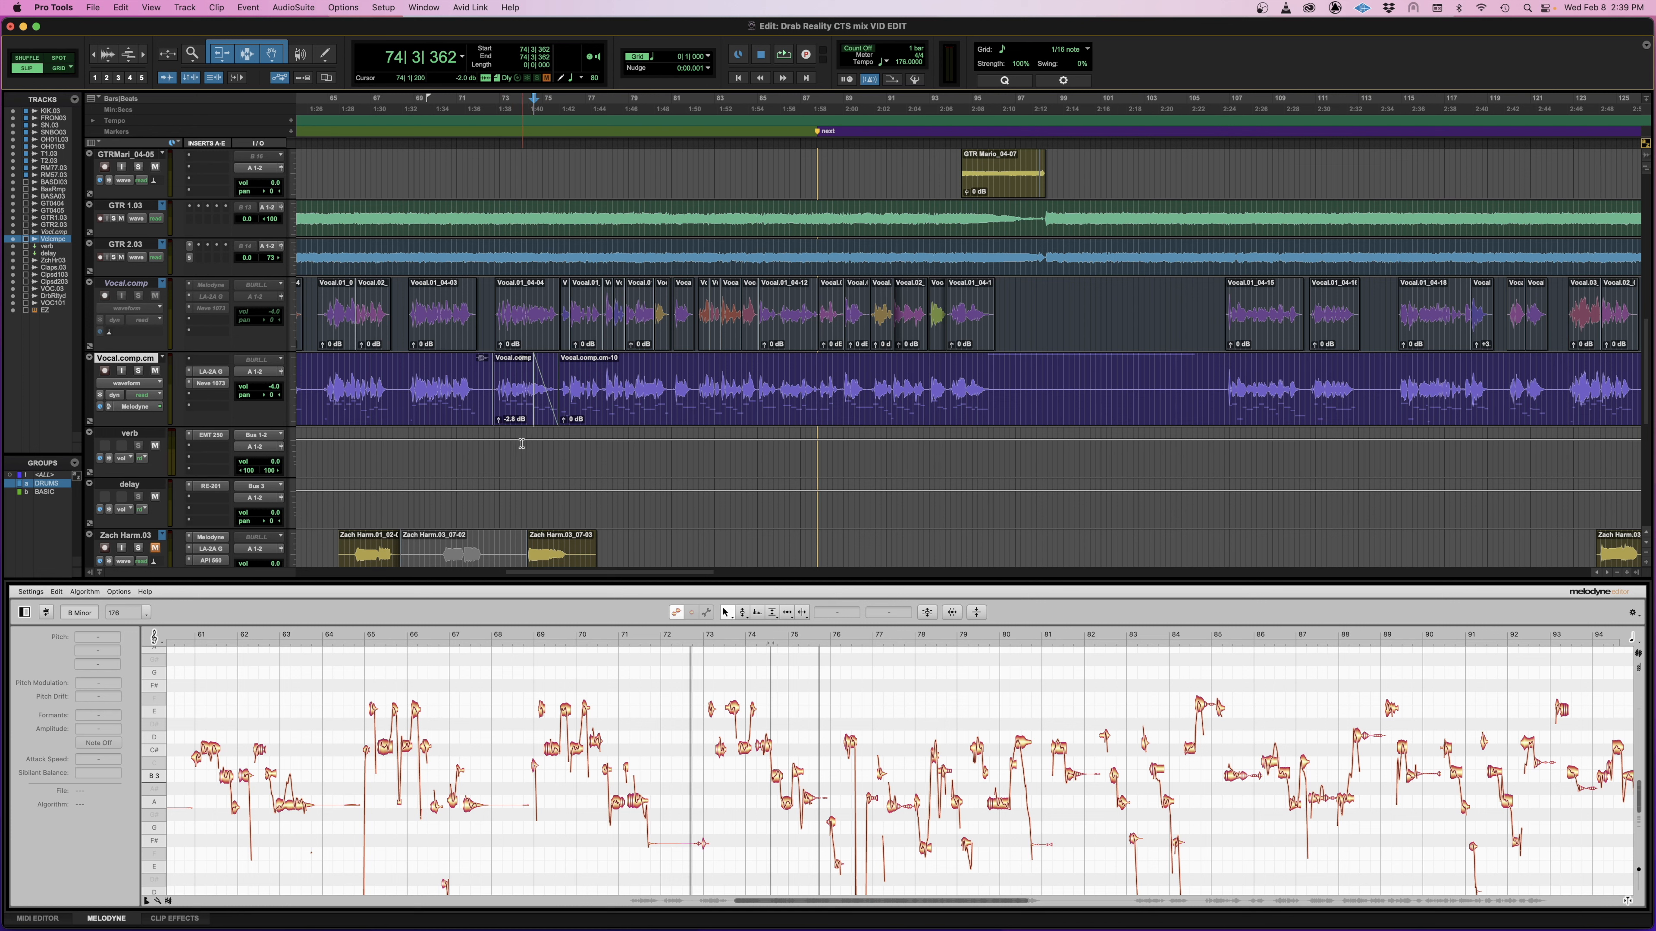
key("super+z")
Step: Place the edit cursor on Vocal.comp.cm near bar 81 and reduce the height of the docked Melodyne editor
left_click(675, 382)
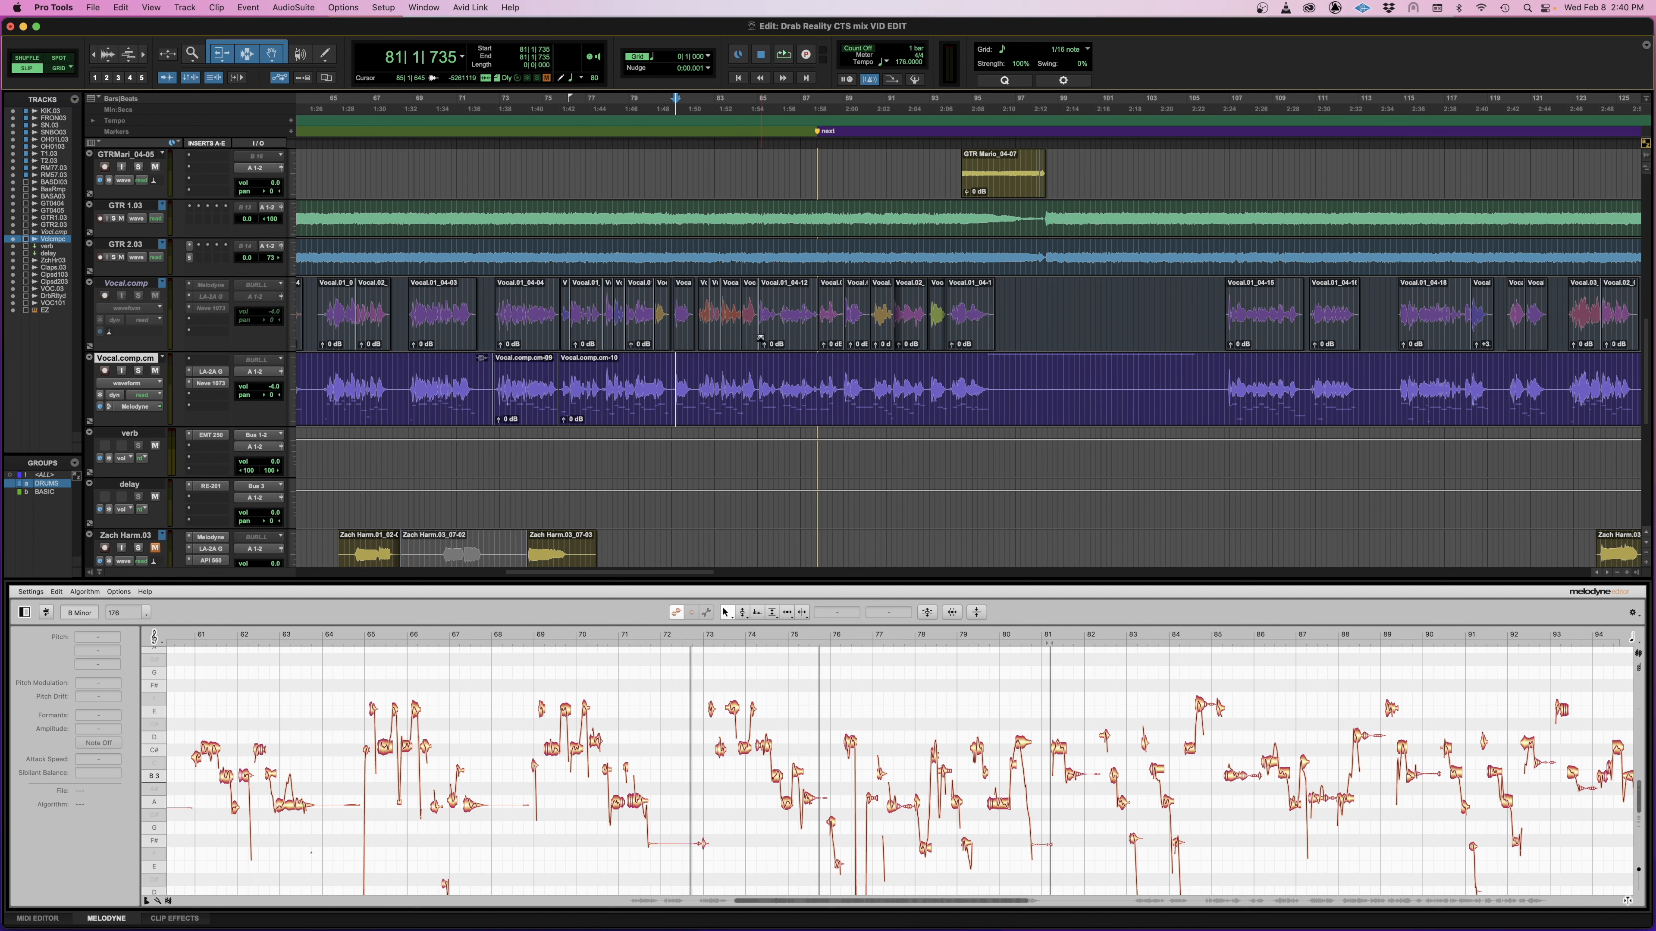
left_click(671, 379)
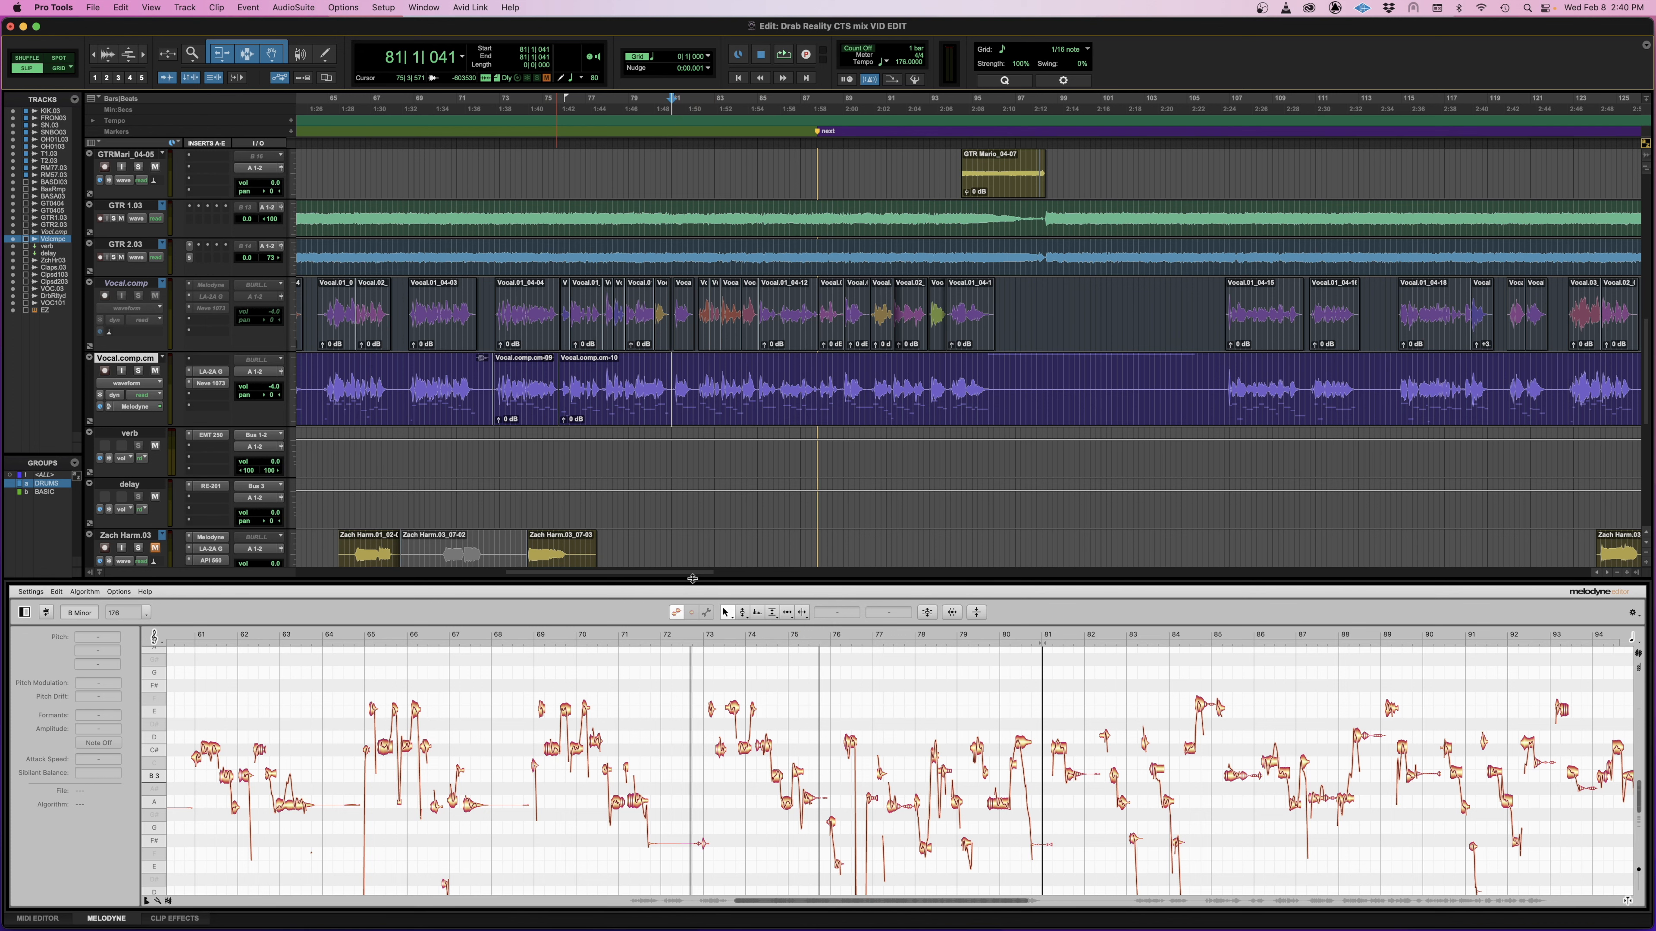
left_click_drag(693, 635, 686, 630)
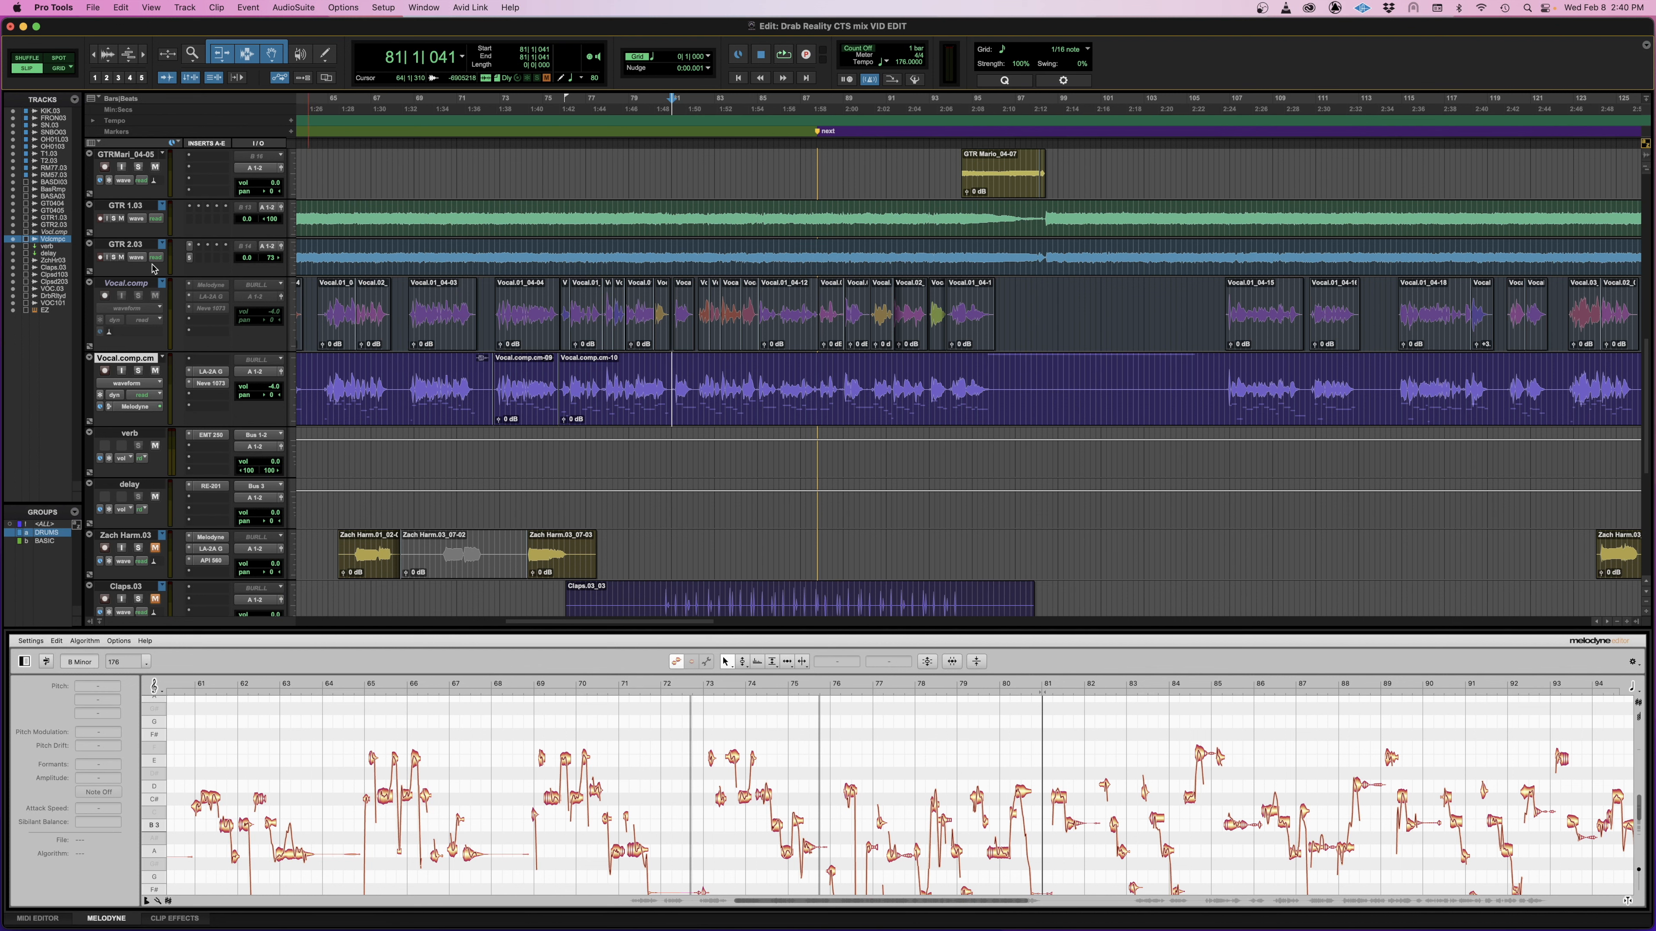
Step: Make the Vocal.comp track active and inspect the tuned notes in its Melodyne insert window
left_click(138, 283)
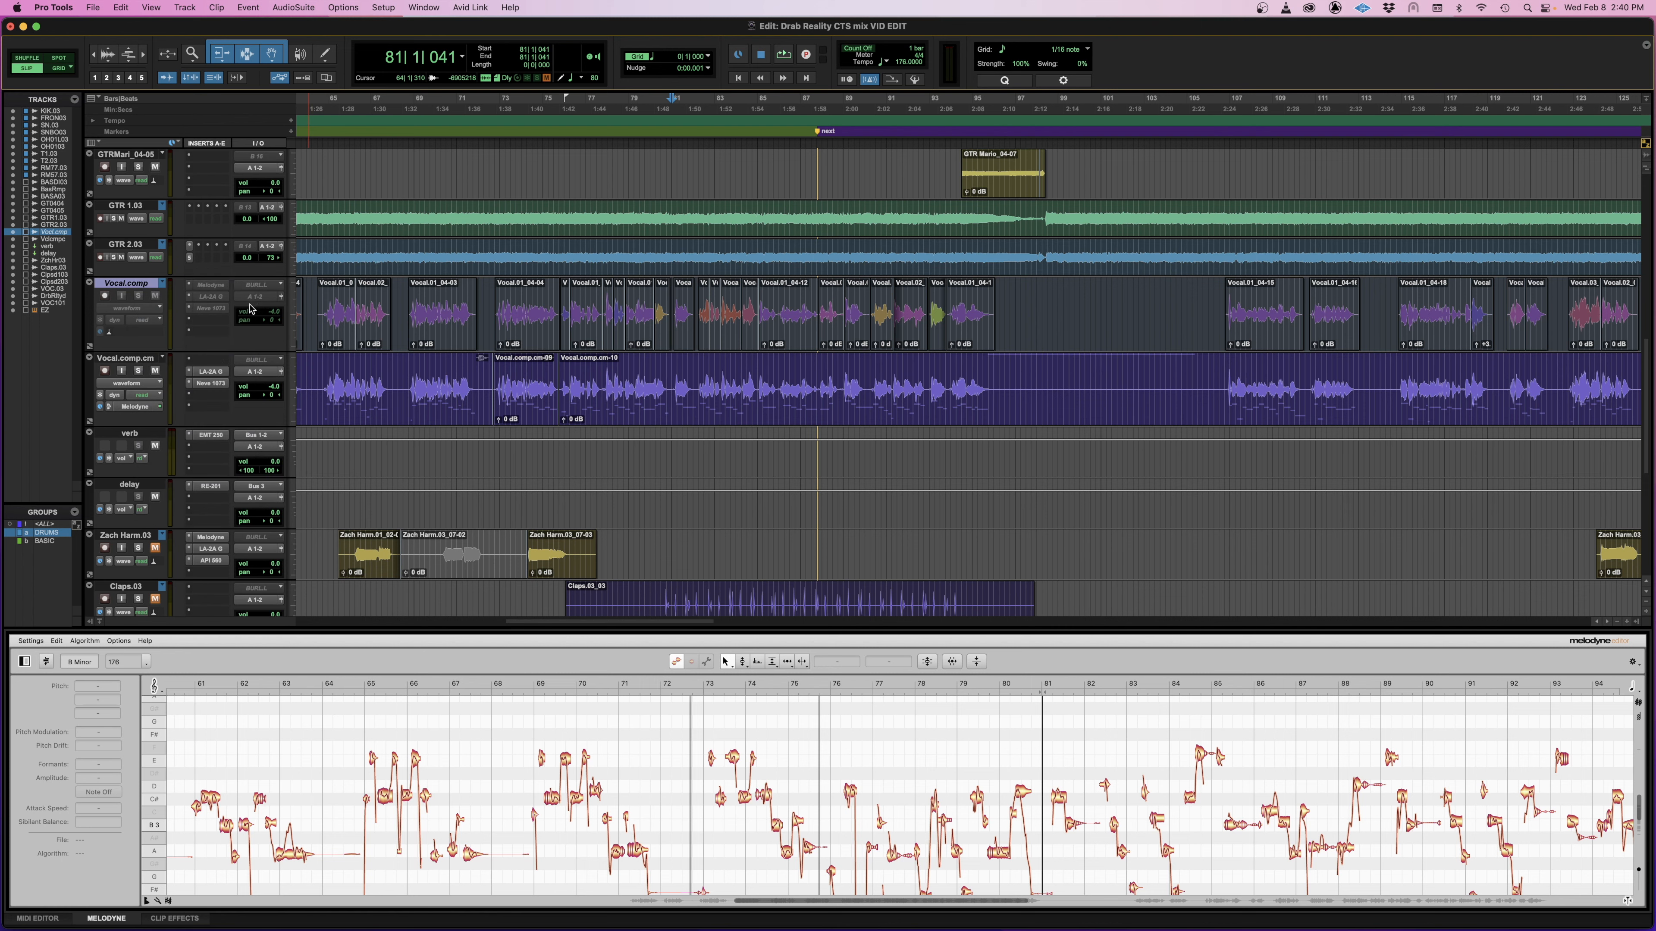
left_click(228, 287)
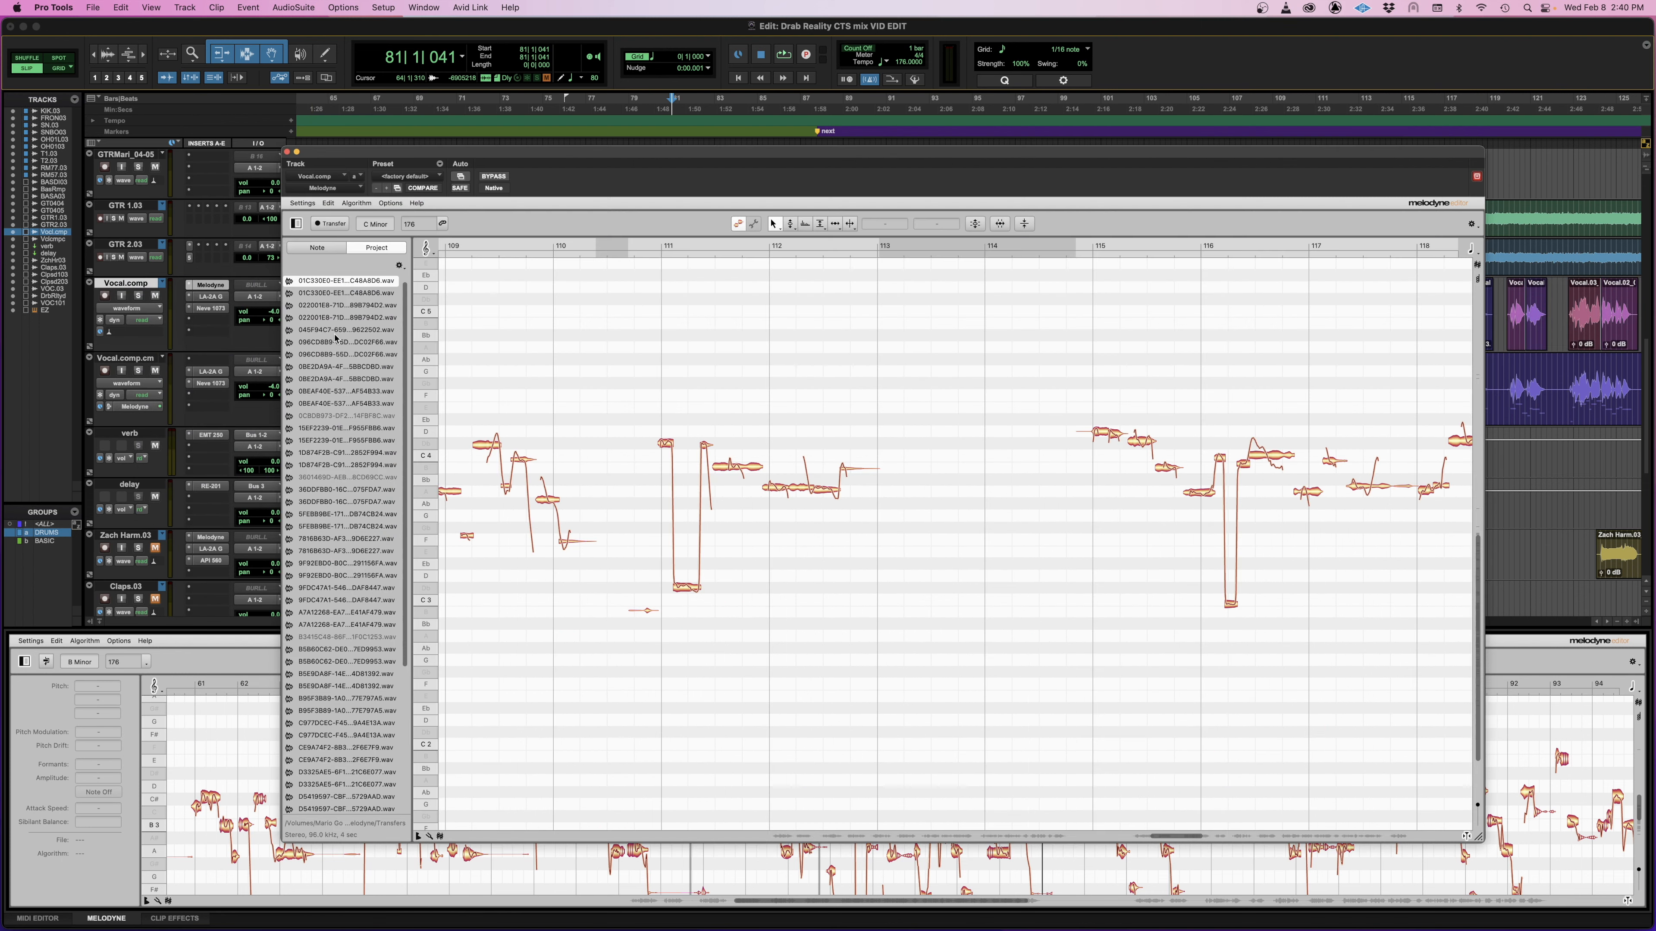
left_click_drag(587, 154, 450, 58)
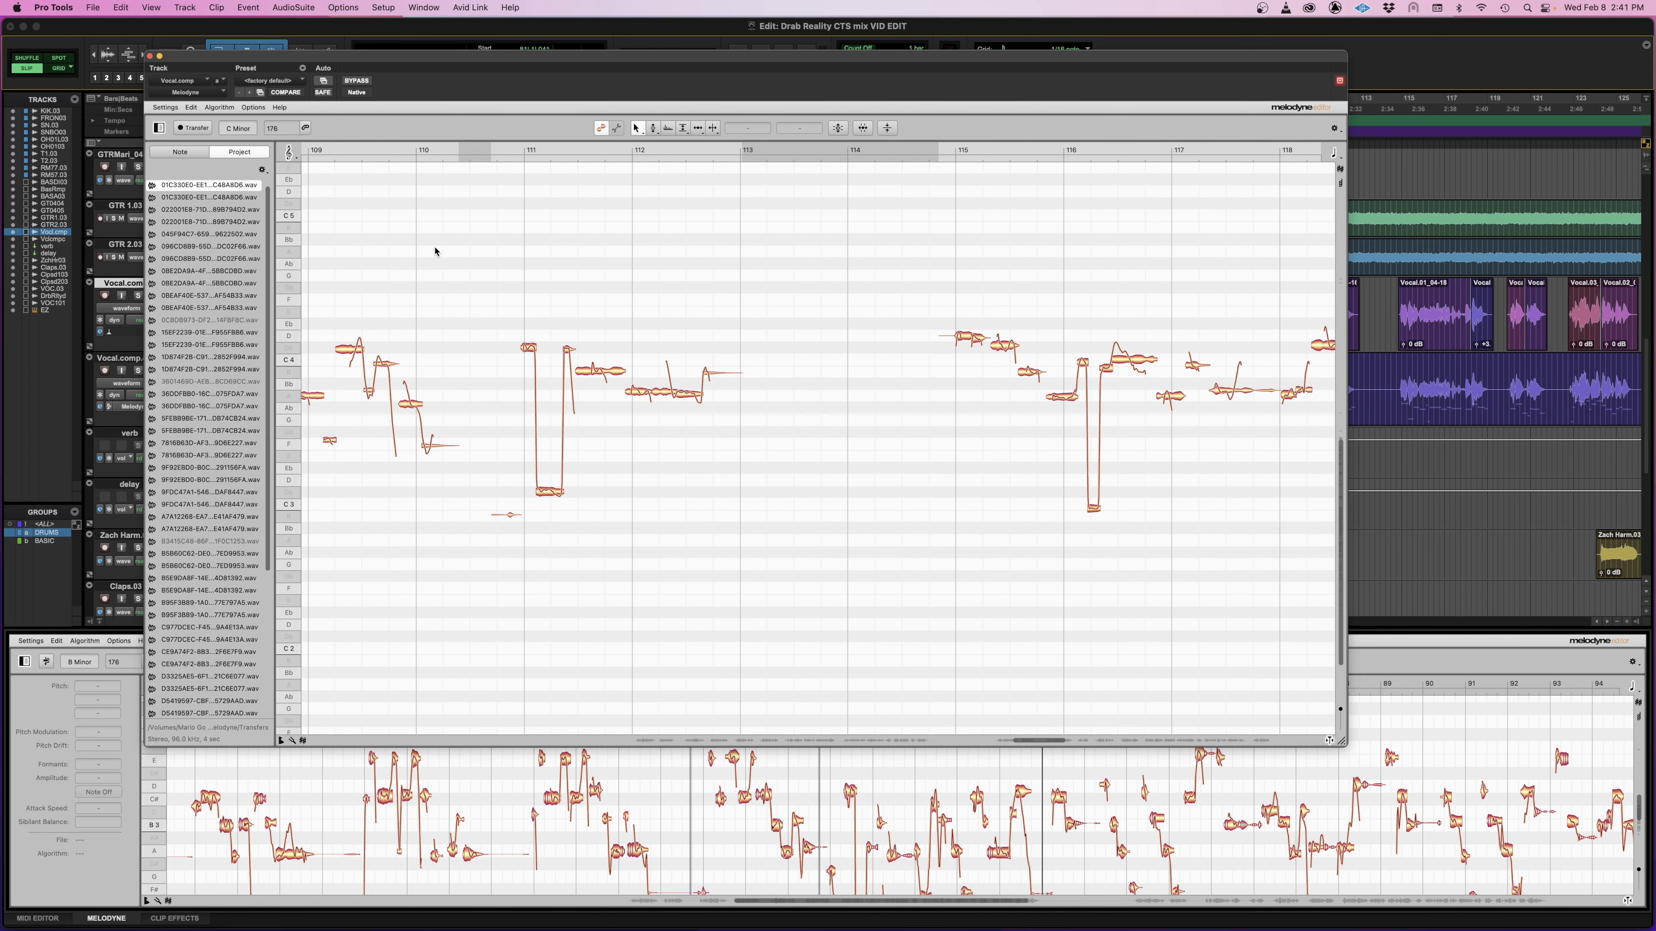
scroll(437, 255, "right", 10)
scroll(437, 254, "right", 3)
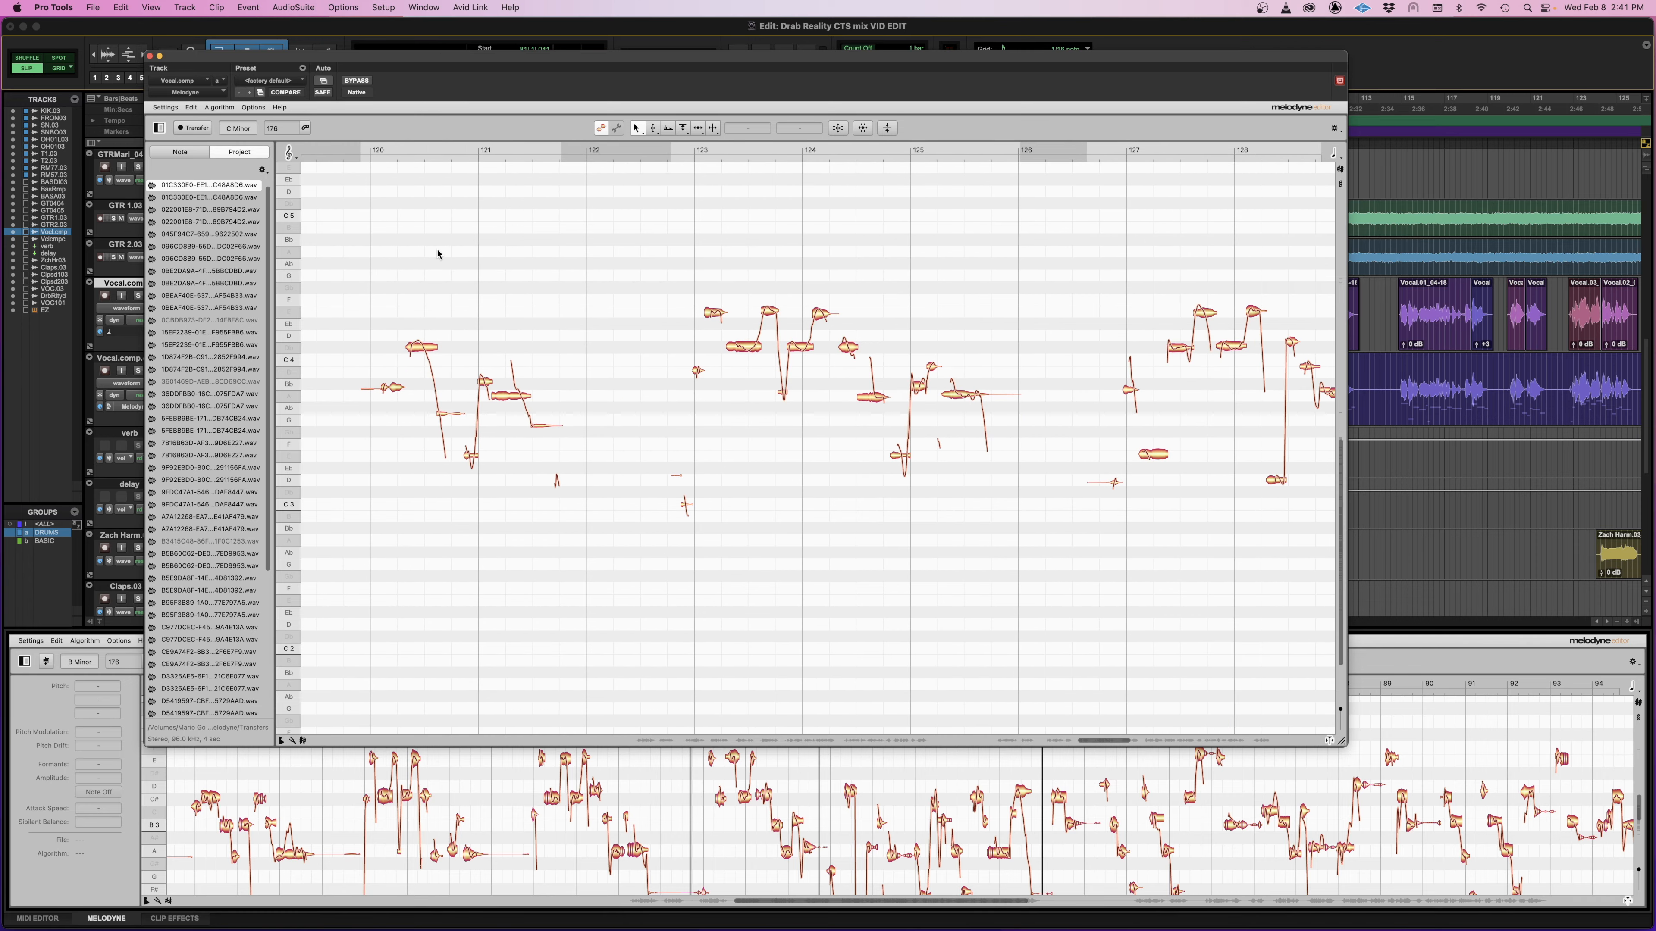
left_click(150, 57)
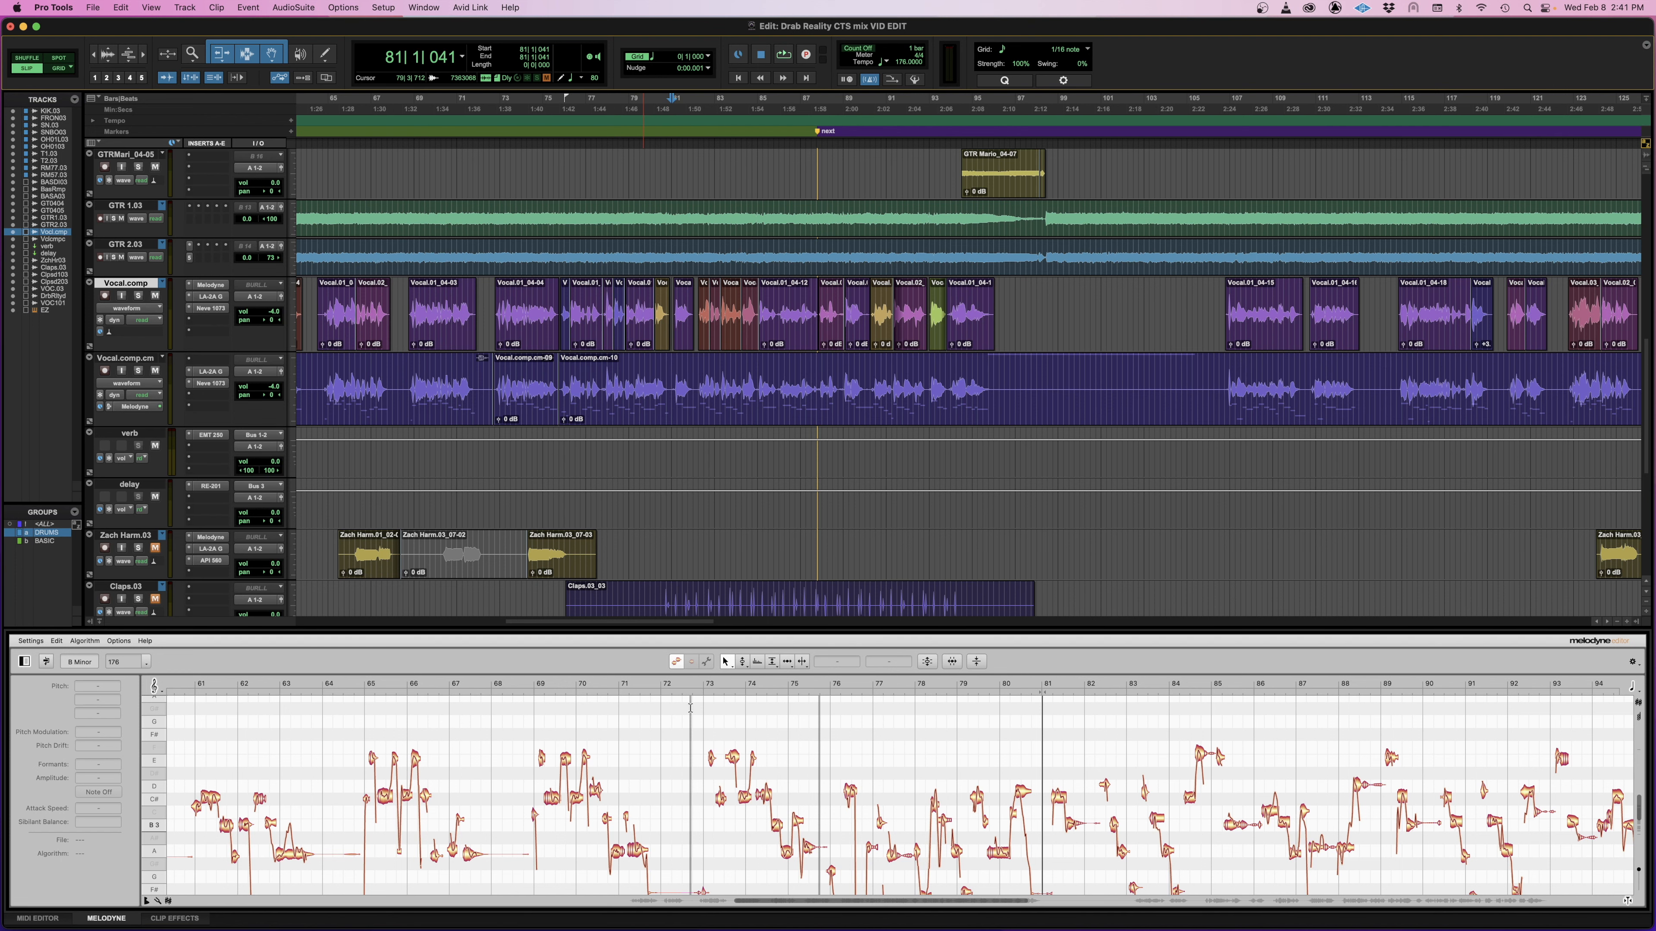
Step: Compare the Vocal.comp.cm-09 clip with the matching Vocal.01_04-04 clip on the Vocal.comp track, selecting each in turn
scroll(737, 548, "right", 5)
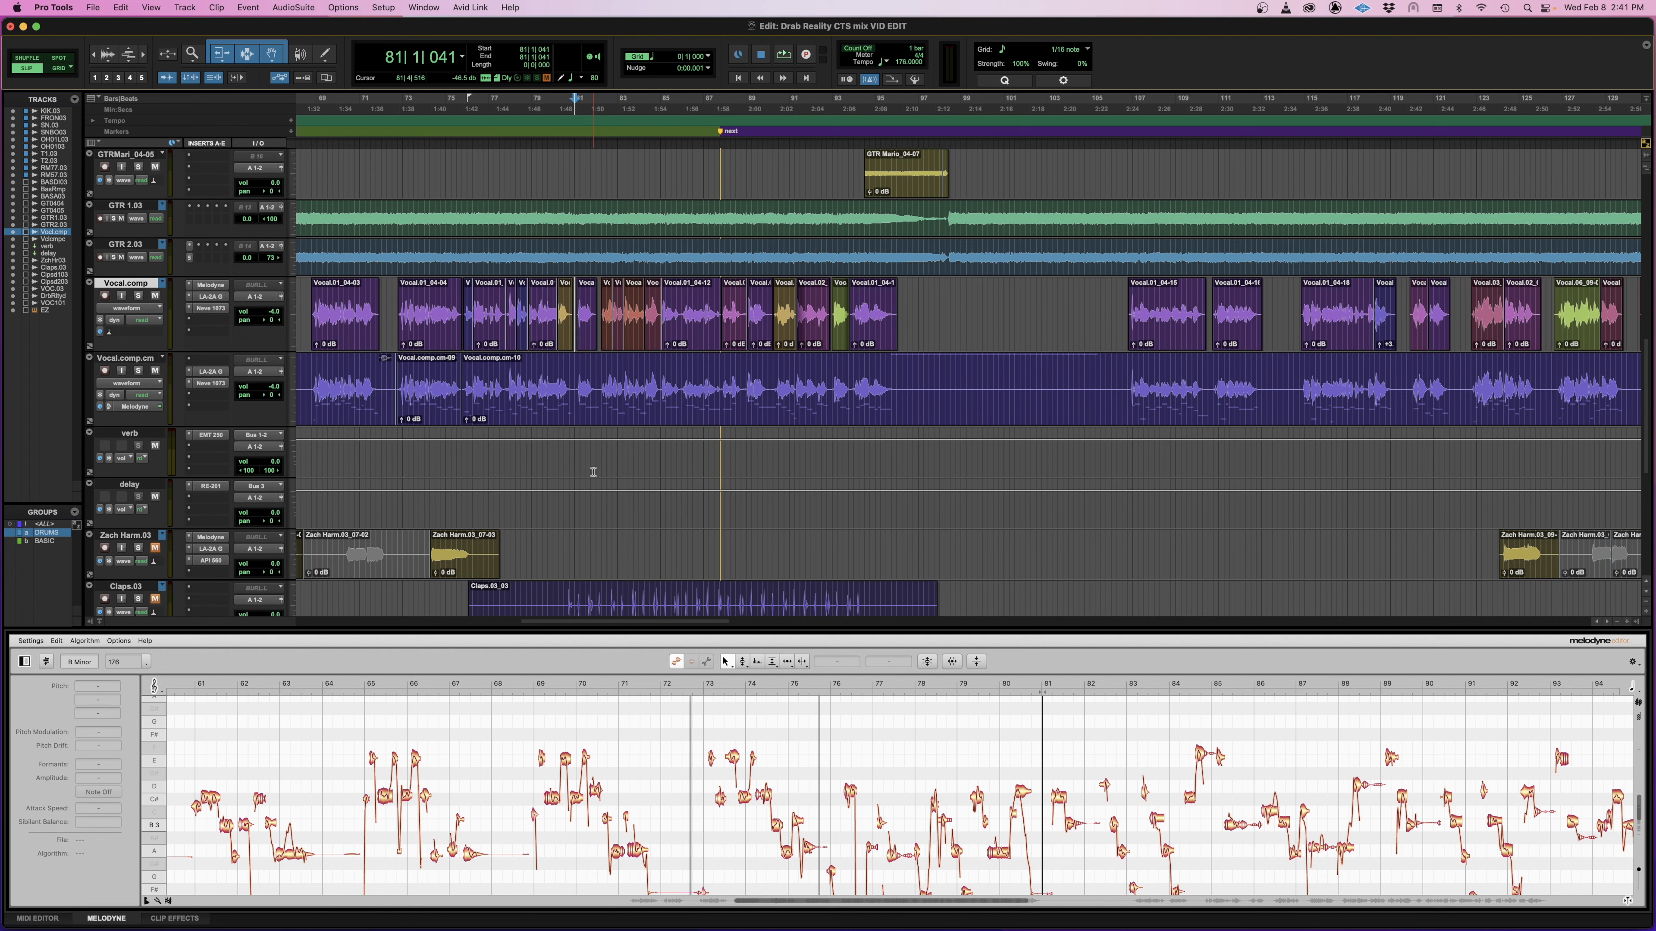
left_click(577, 376)
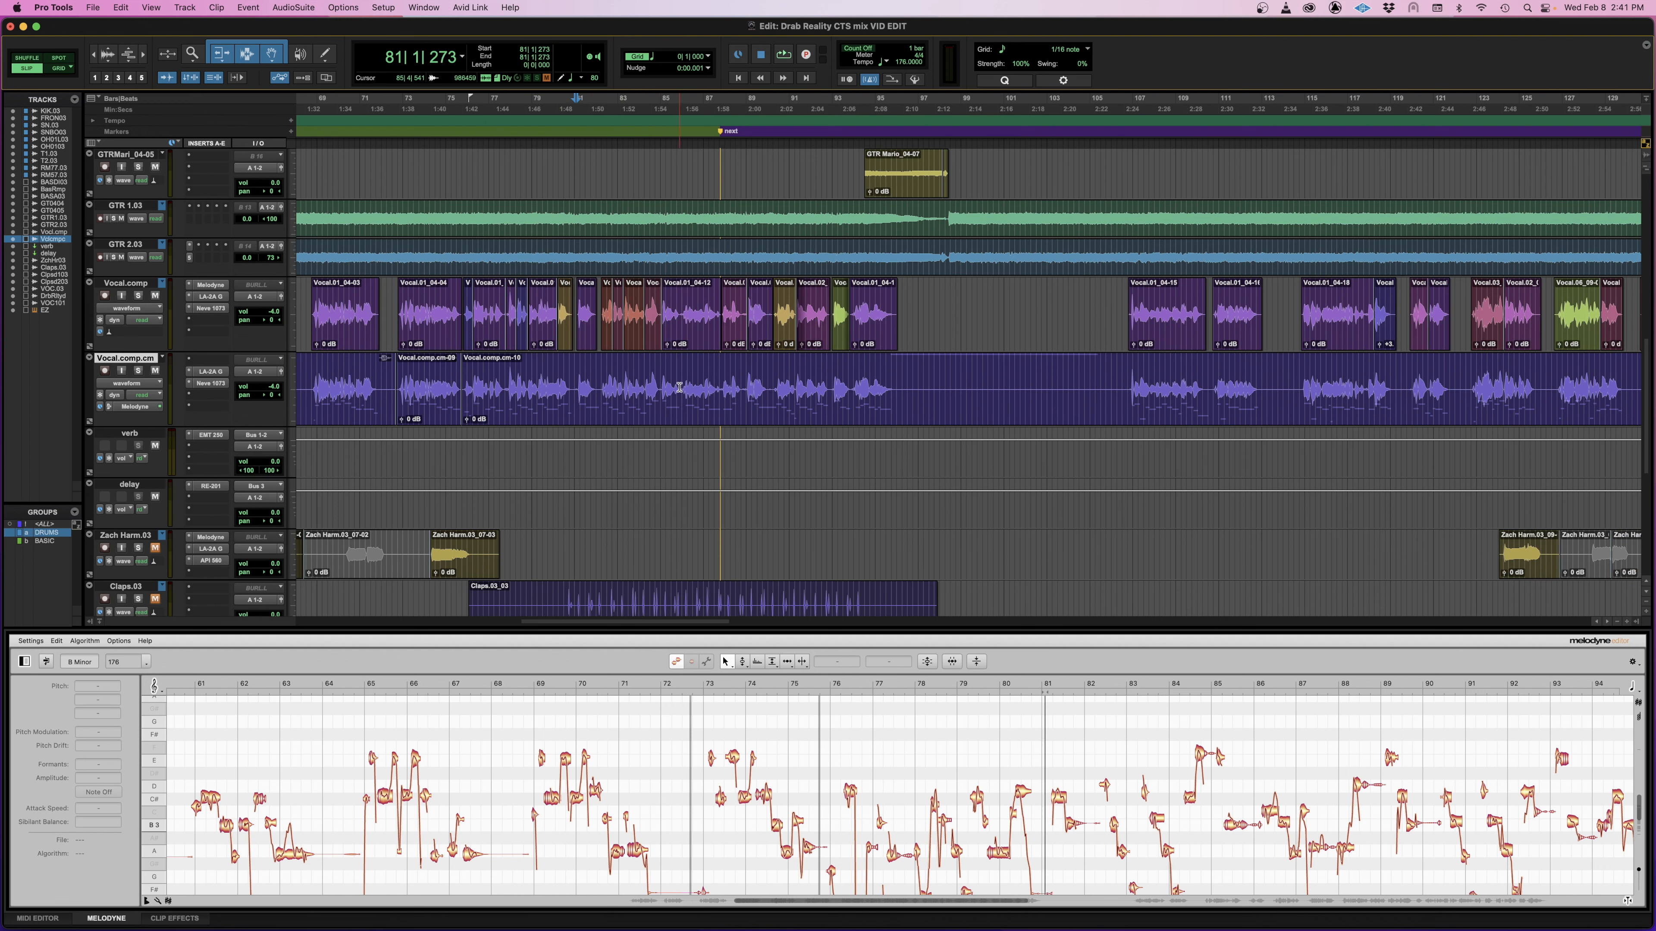
key("super+bracketright")
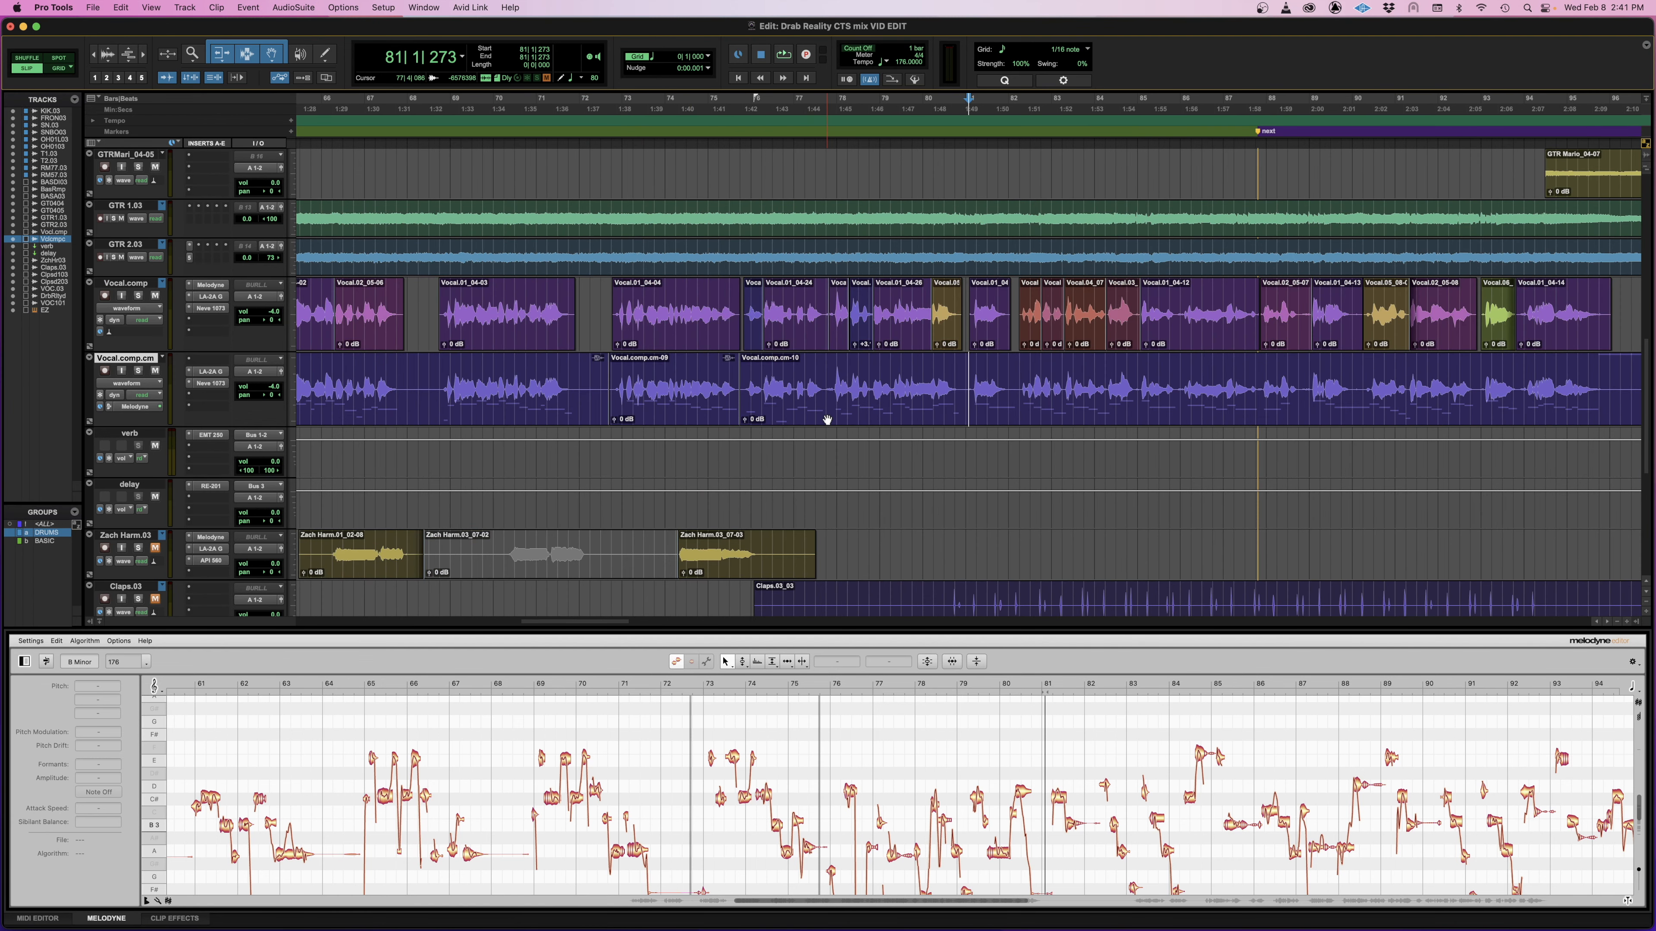
left_click(684, 407)
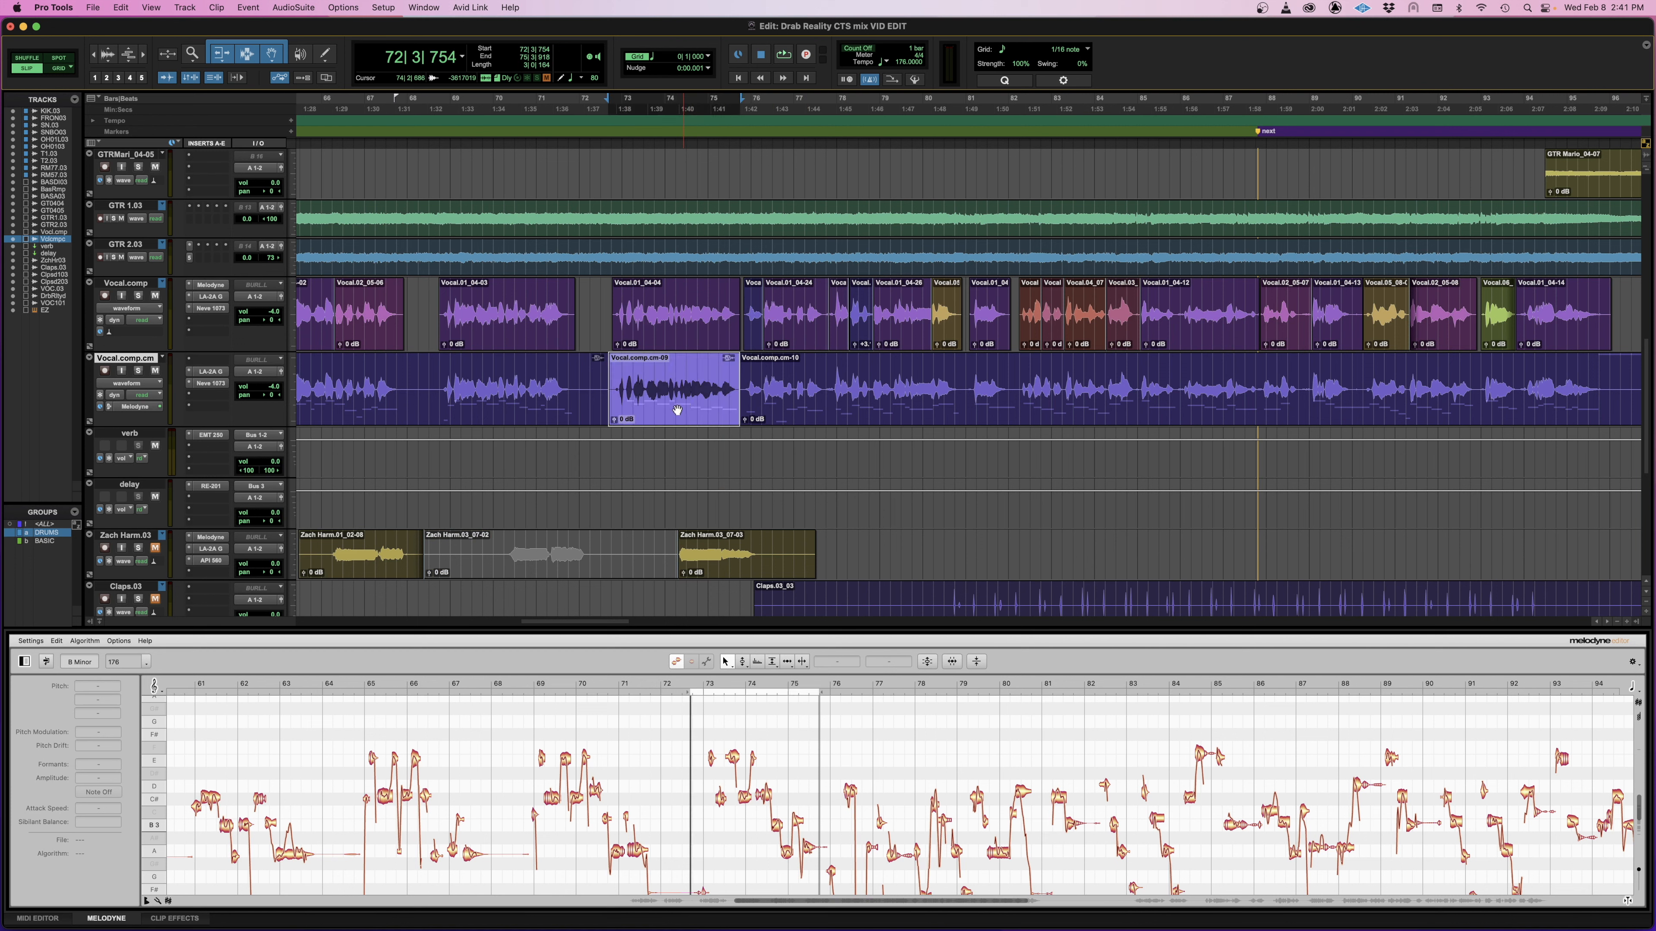
left_click(665, 338)
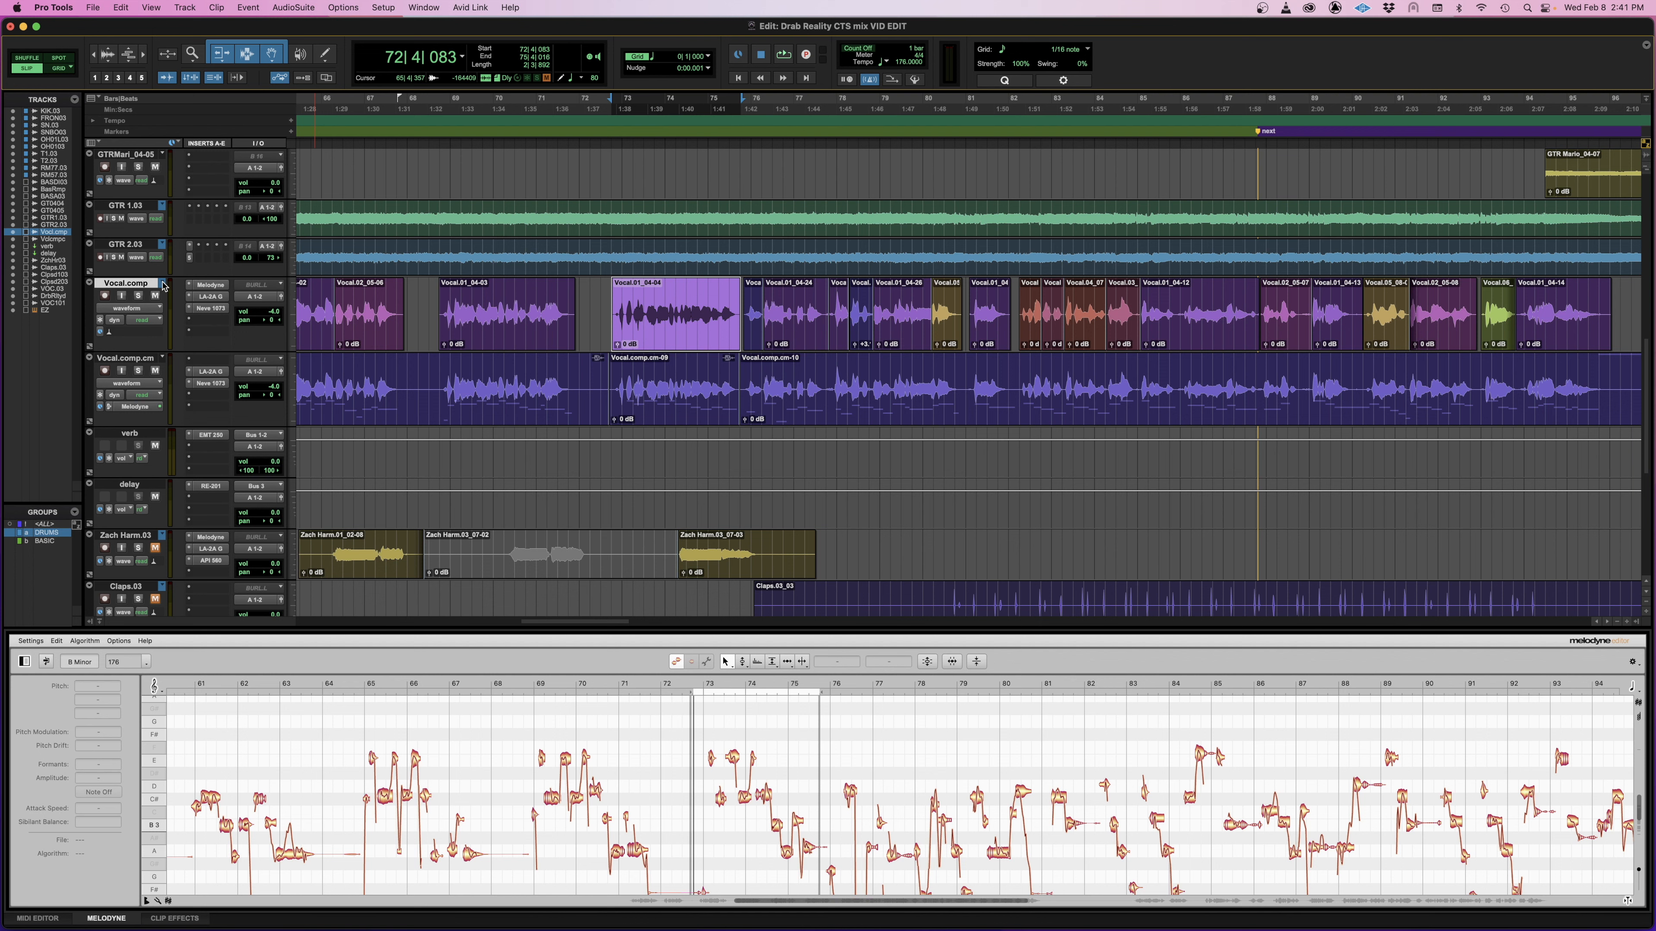
Step: Switch the Vocal.comp track to its Vocal.05 playlist and back to the Vocal.comp playlist
left_click(163, 284)
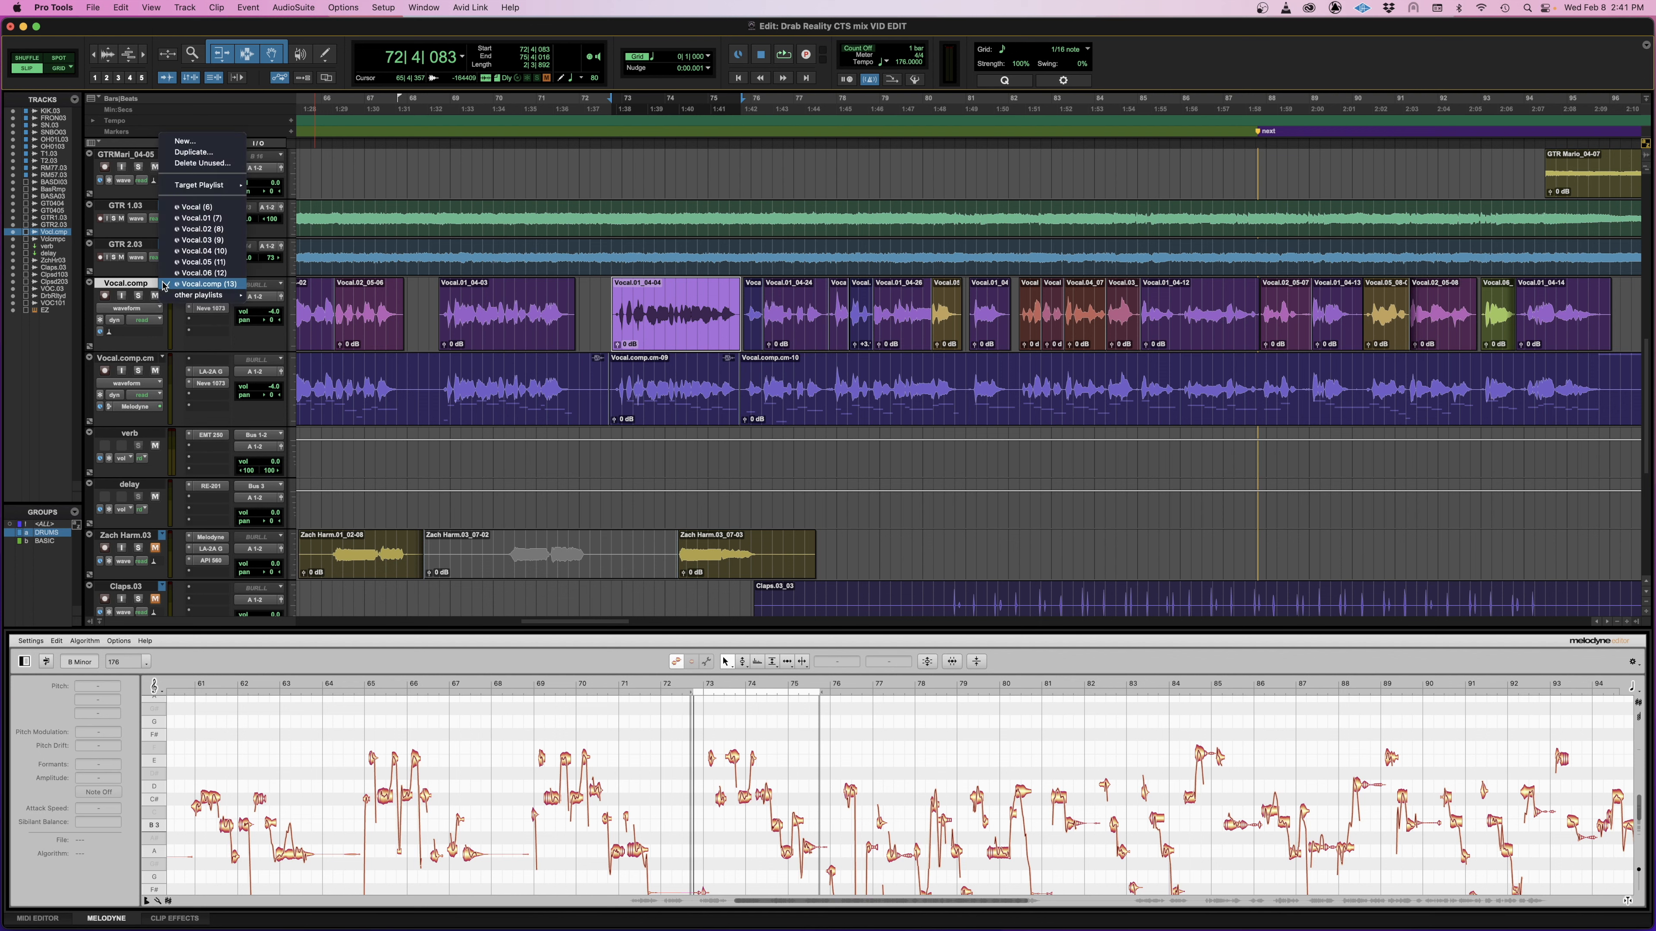
left_click(202, 261)
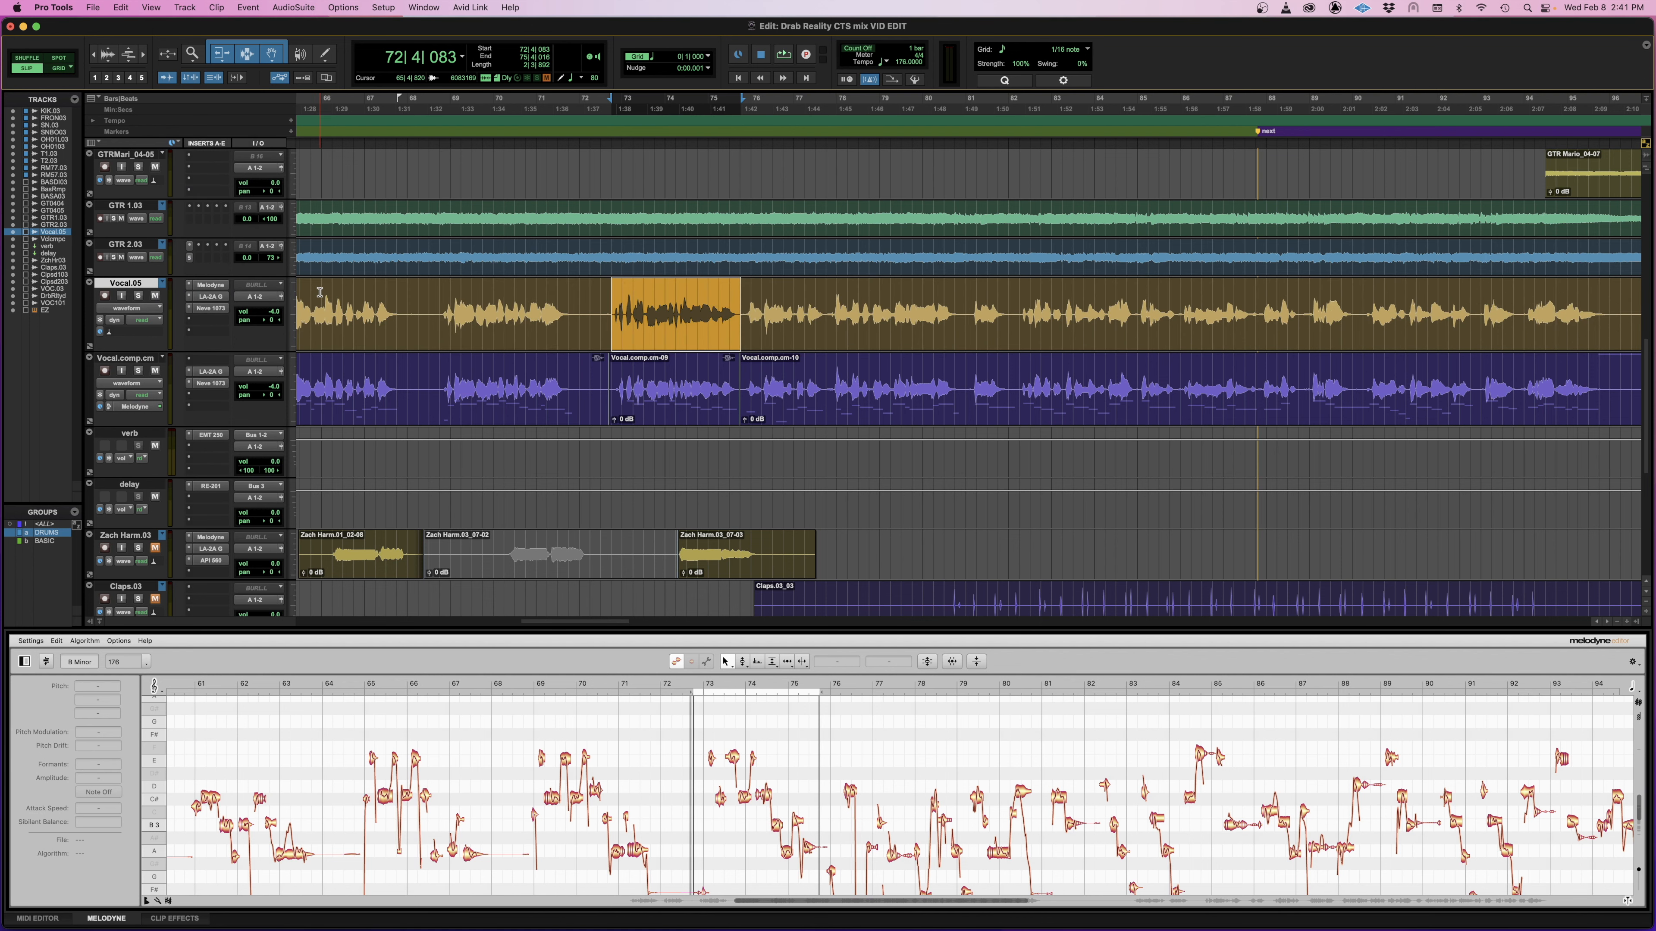
left_click(163, 287)
left_click(199, 290)
Step: Select the notes from about bar 123 to 125 in the Vocal.comp track's Melodyne insert, and close its window
left_click(212, 286)
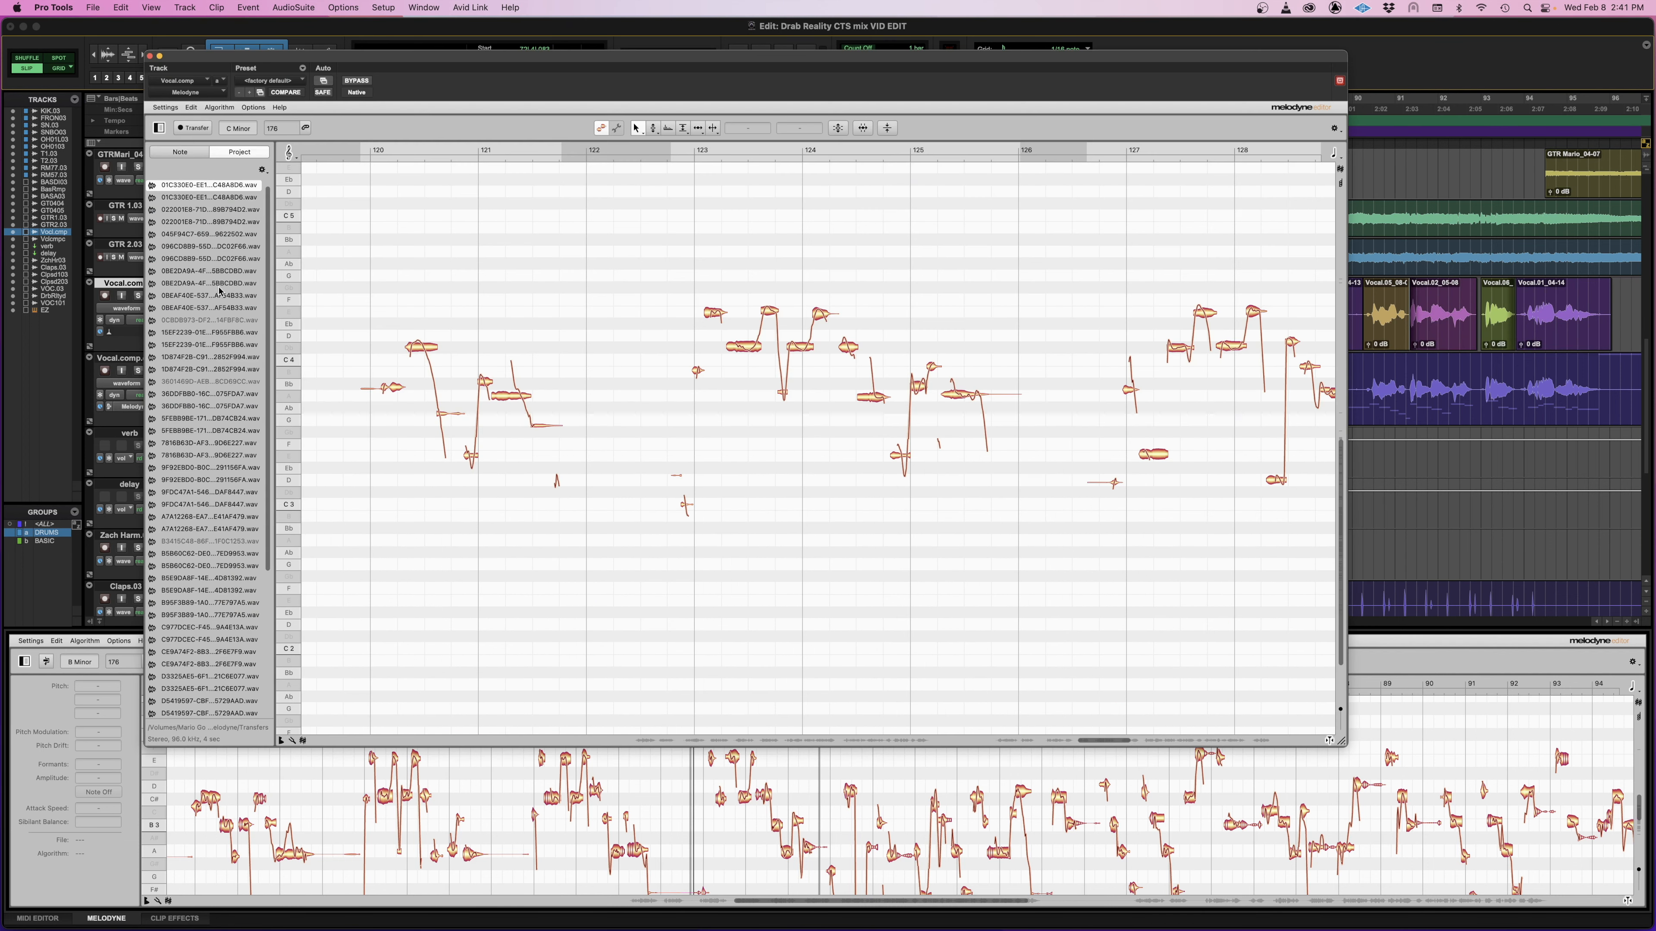
left_click_drag(1038, 560, 660, 233)
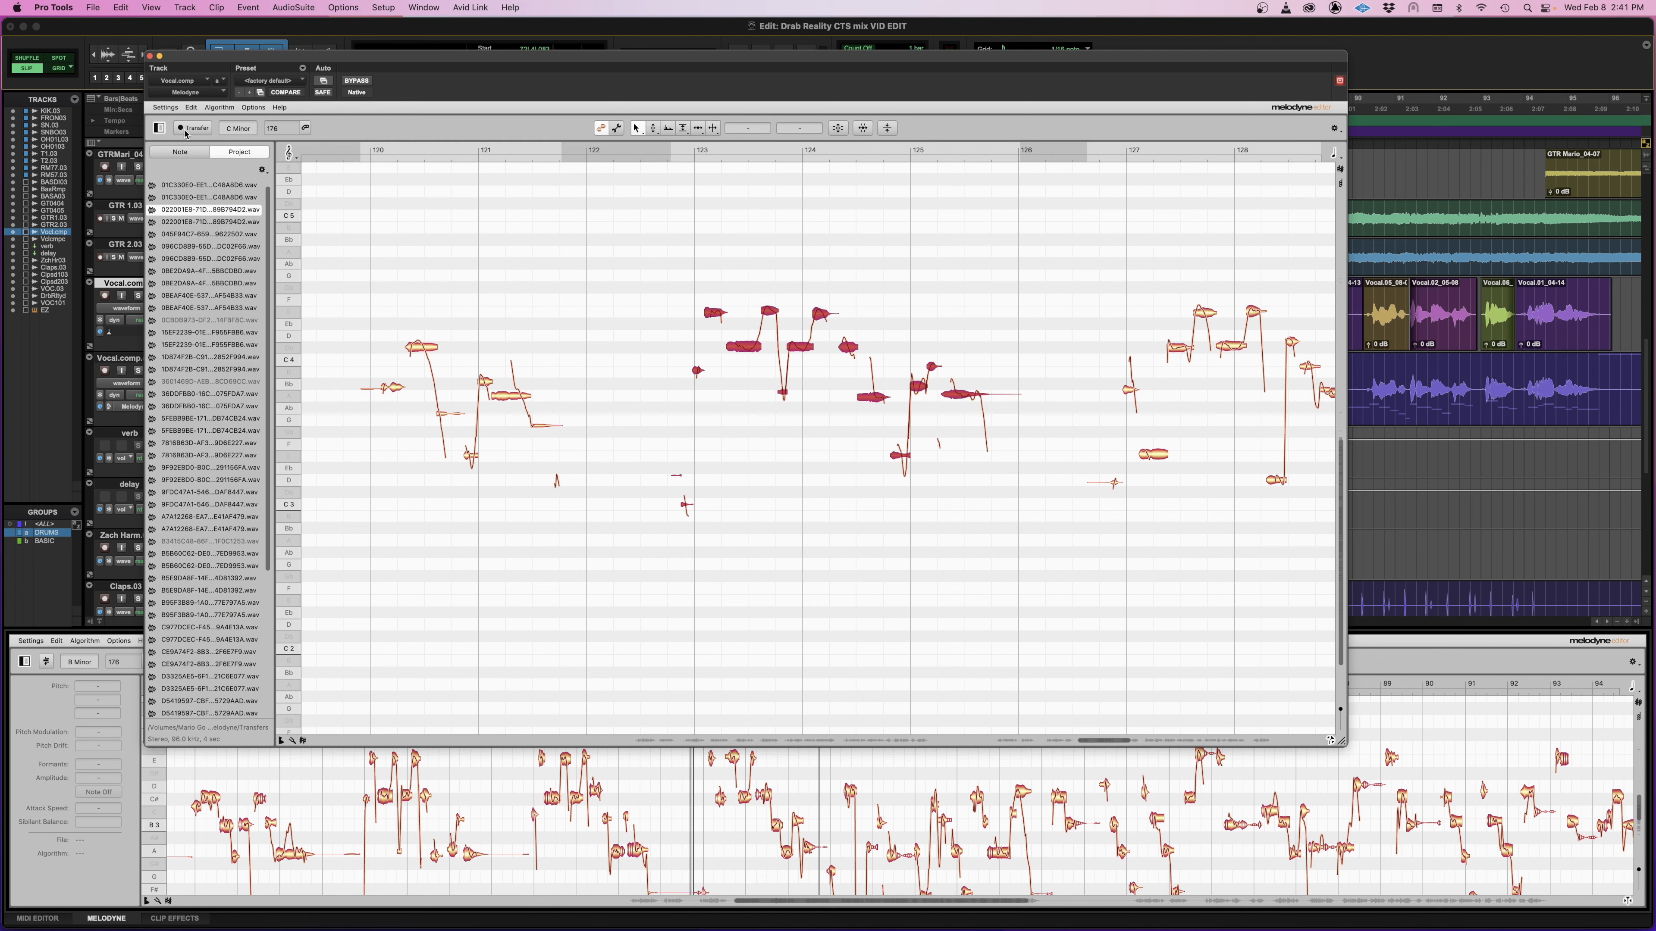
left_click(149, 57)
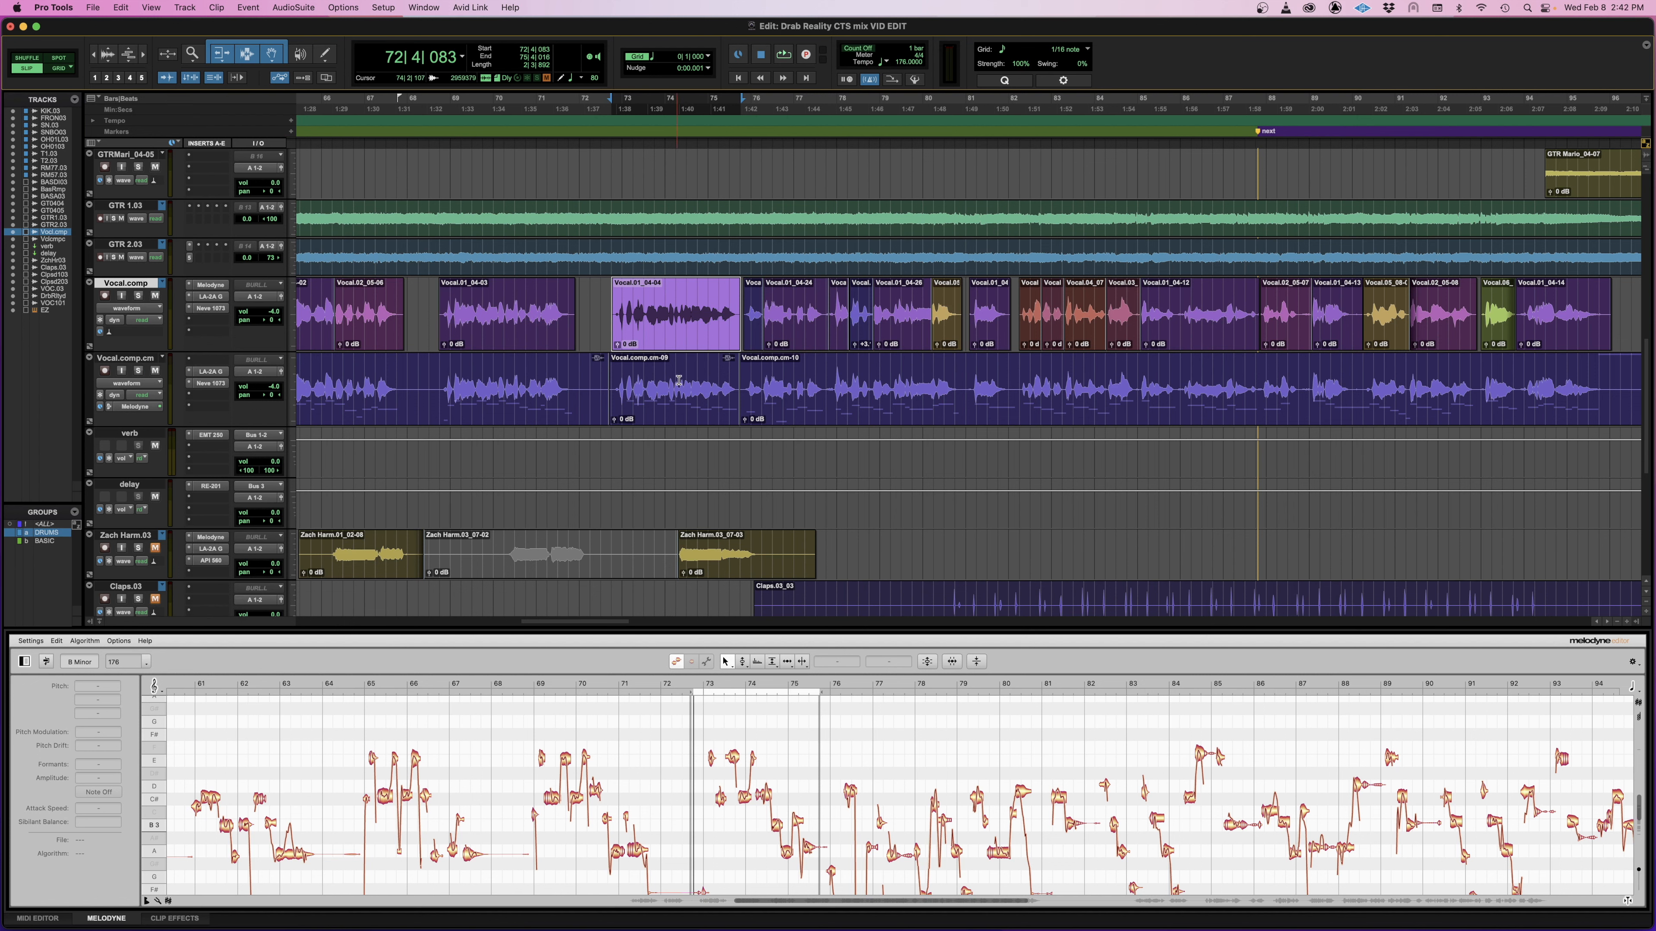
Step: Delete the Vocal.comp.cm-09 clip and copy most of the Vocal.01_04-04 clip into the gap on Vocal.comp.cm
left_click(672, 398)
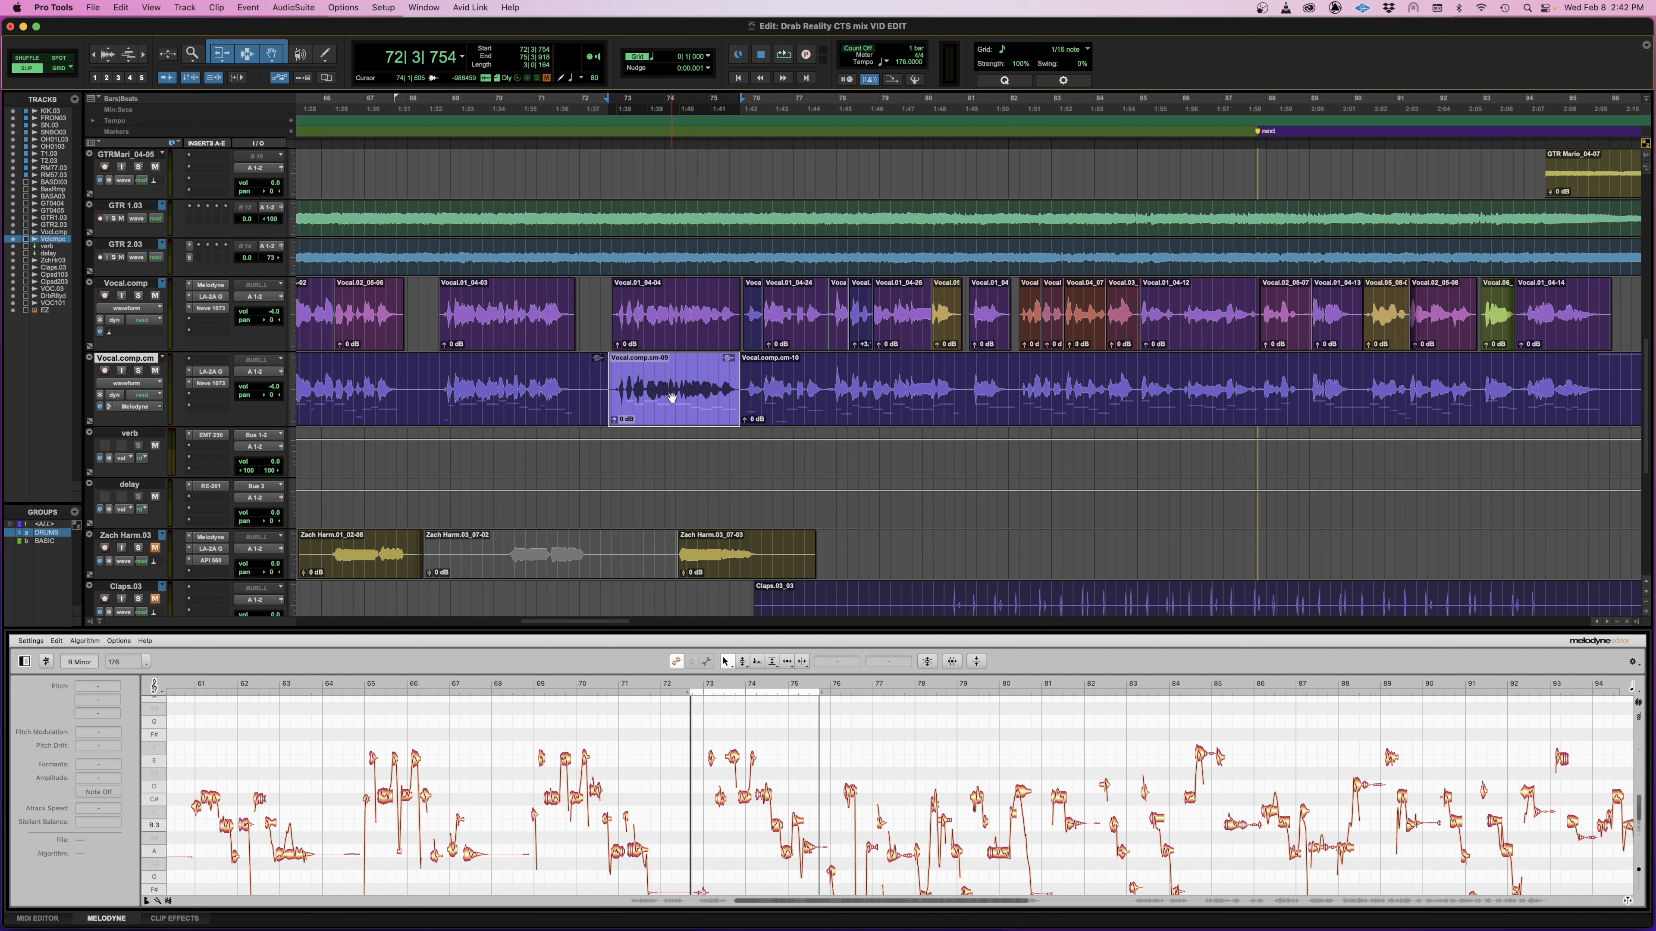
key("Delete")
left_click(599, 388)
left_click_drag(621, 302, 710, 408)
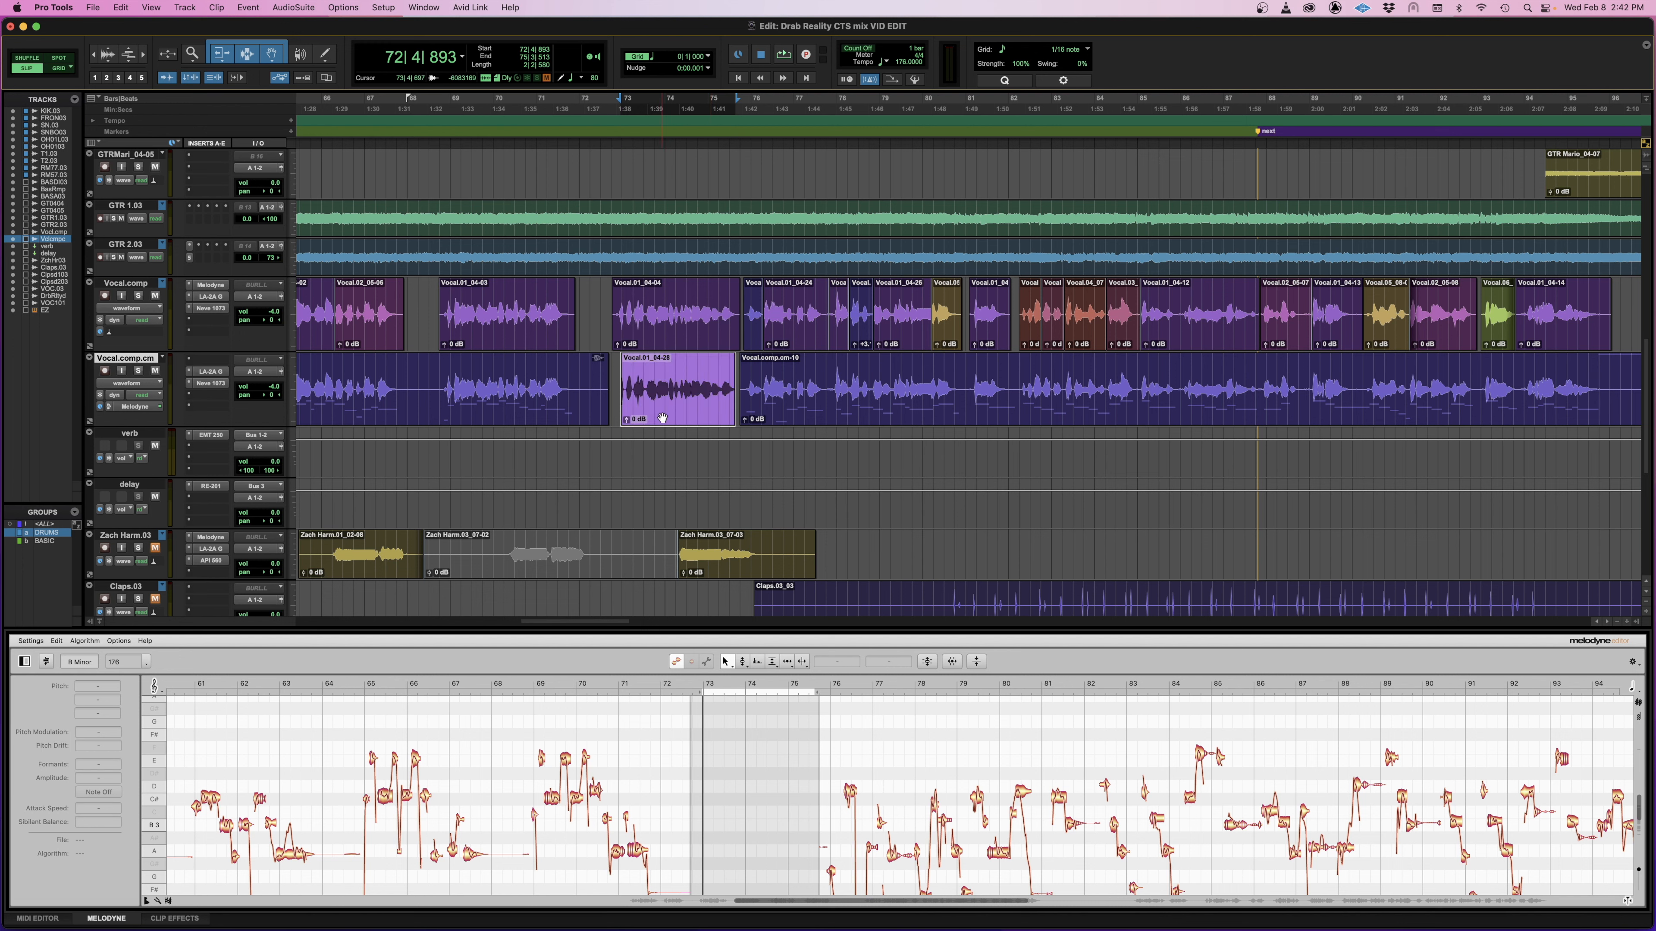
Step: Open the copied Vocal.01_04 clip on Vocal.comp.cm for editing in Melodyne
right_click(680, 384)
mouse_move(727, 546)
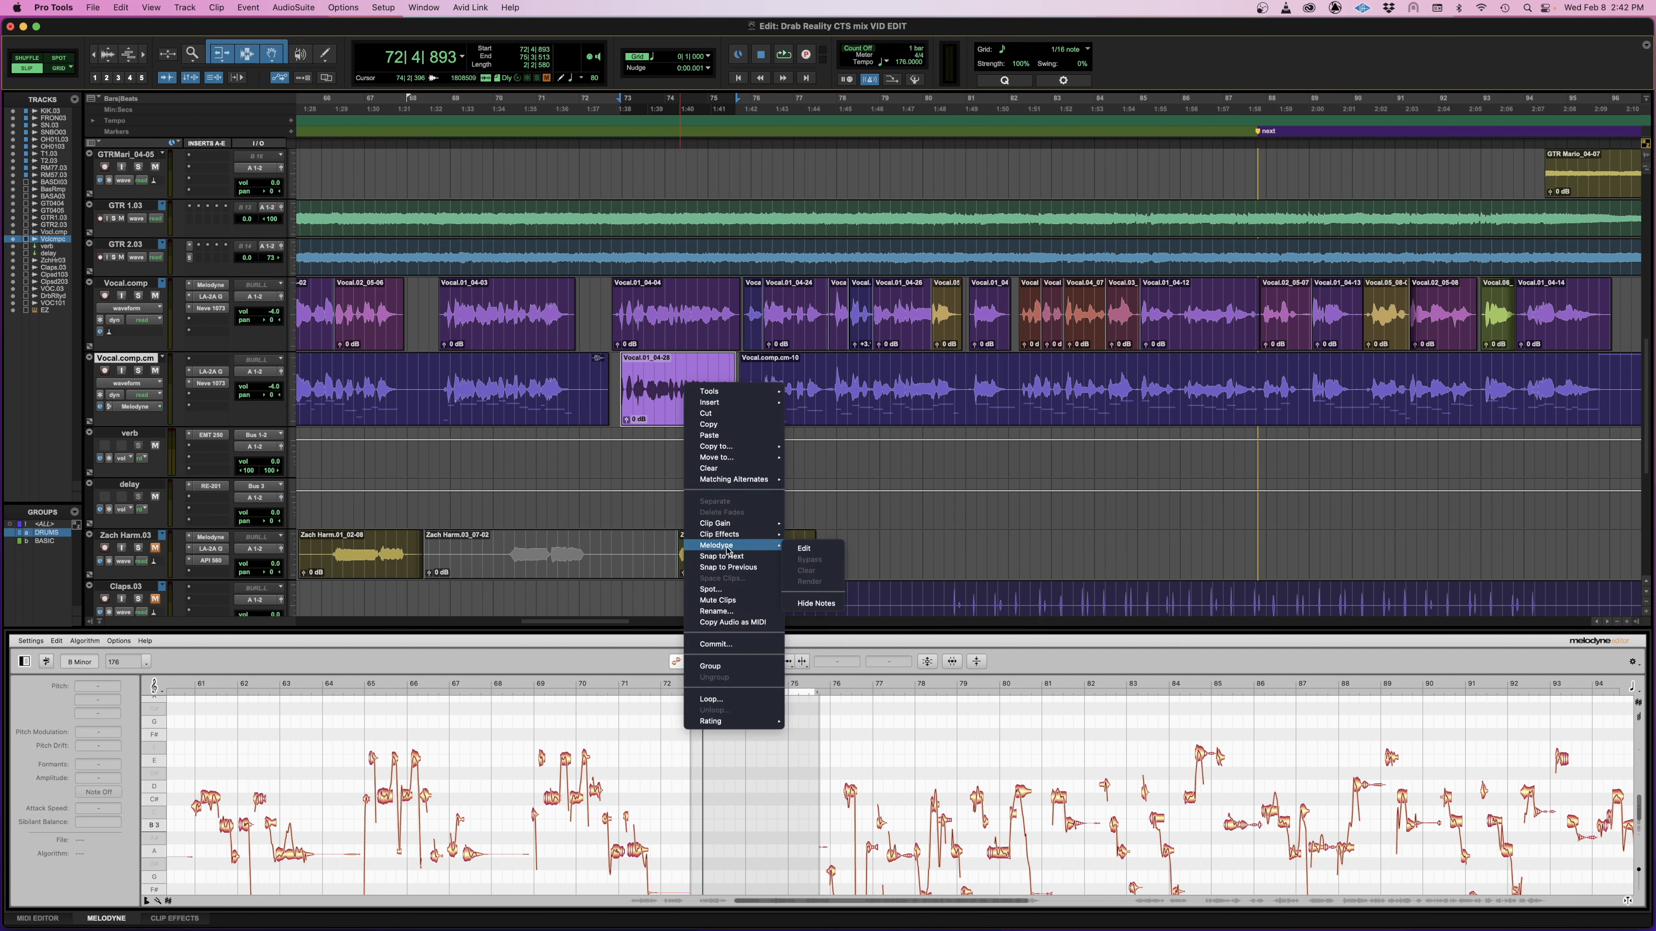
left_click(827, 552)
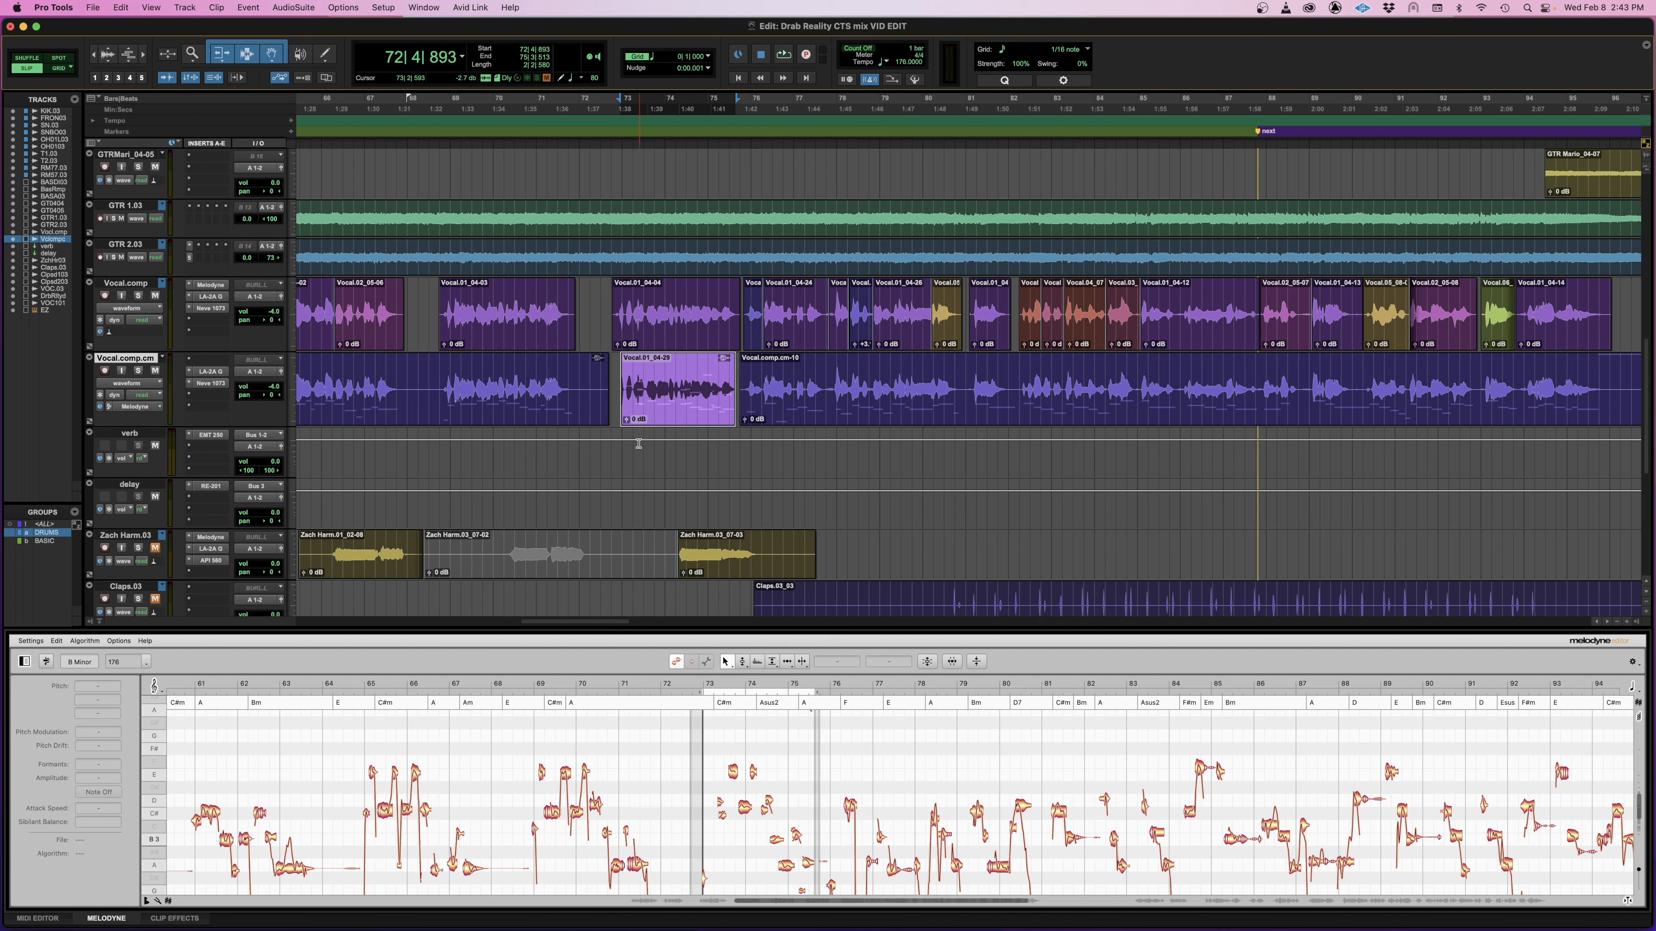
Step: Undo the Melodyne edit of the copied clip and its placement in the gap on Vocal.comp.cm
left_click(121, 7)
left_click(125, 27)
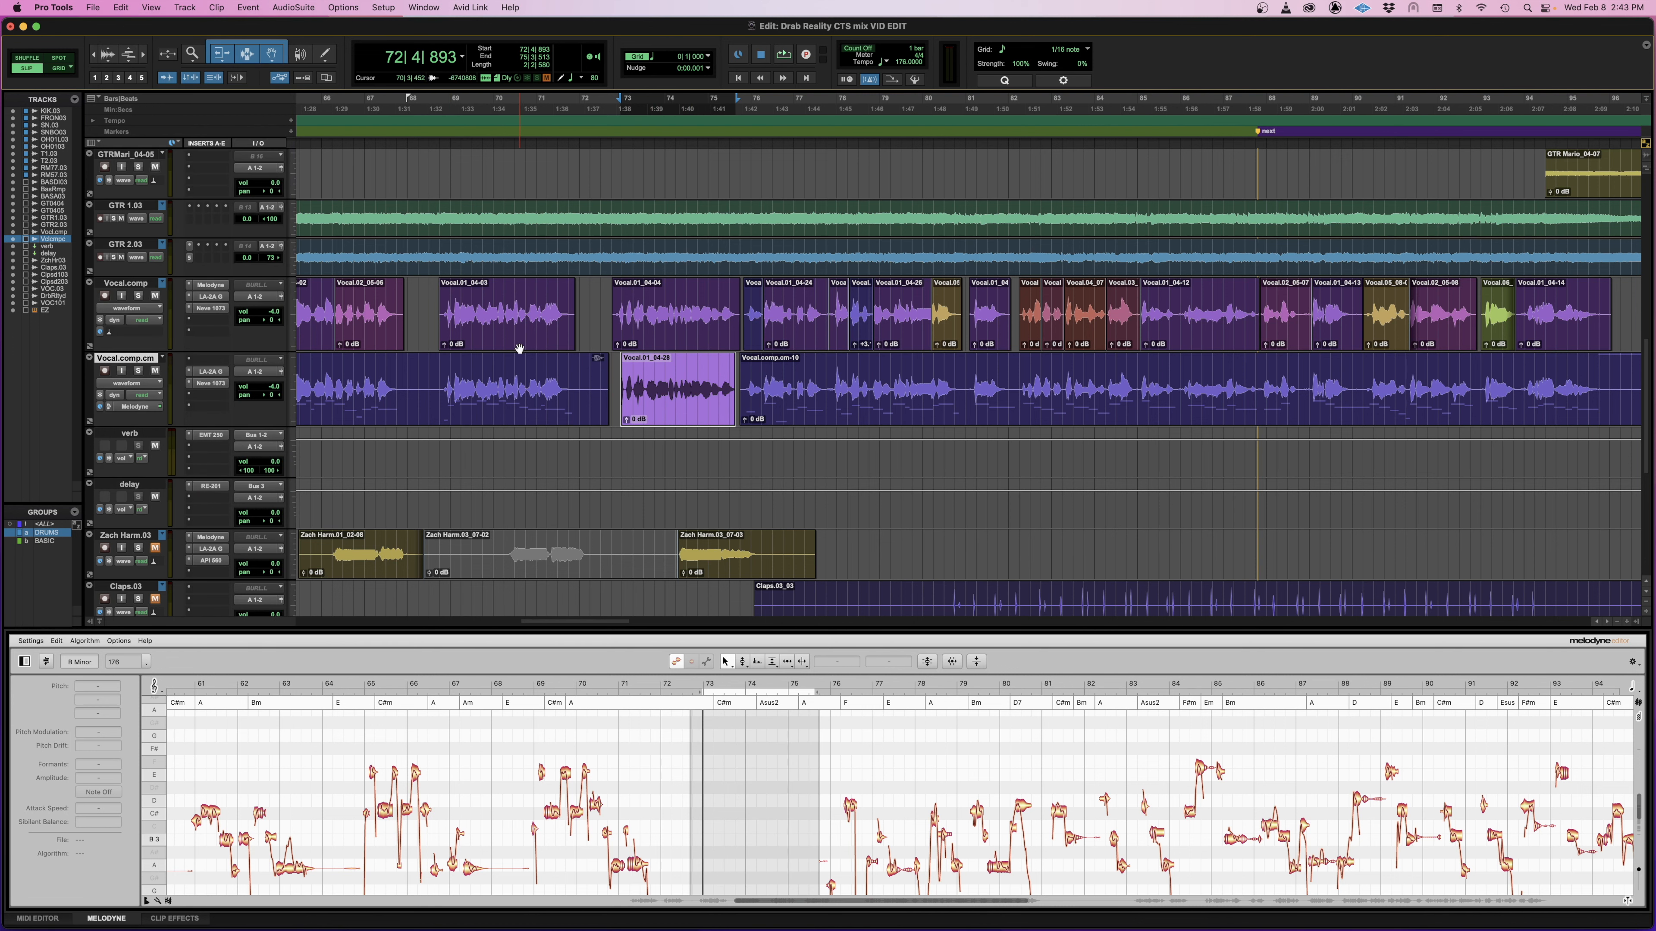
key("super+z")
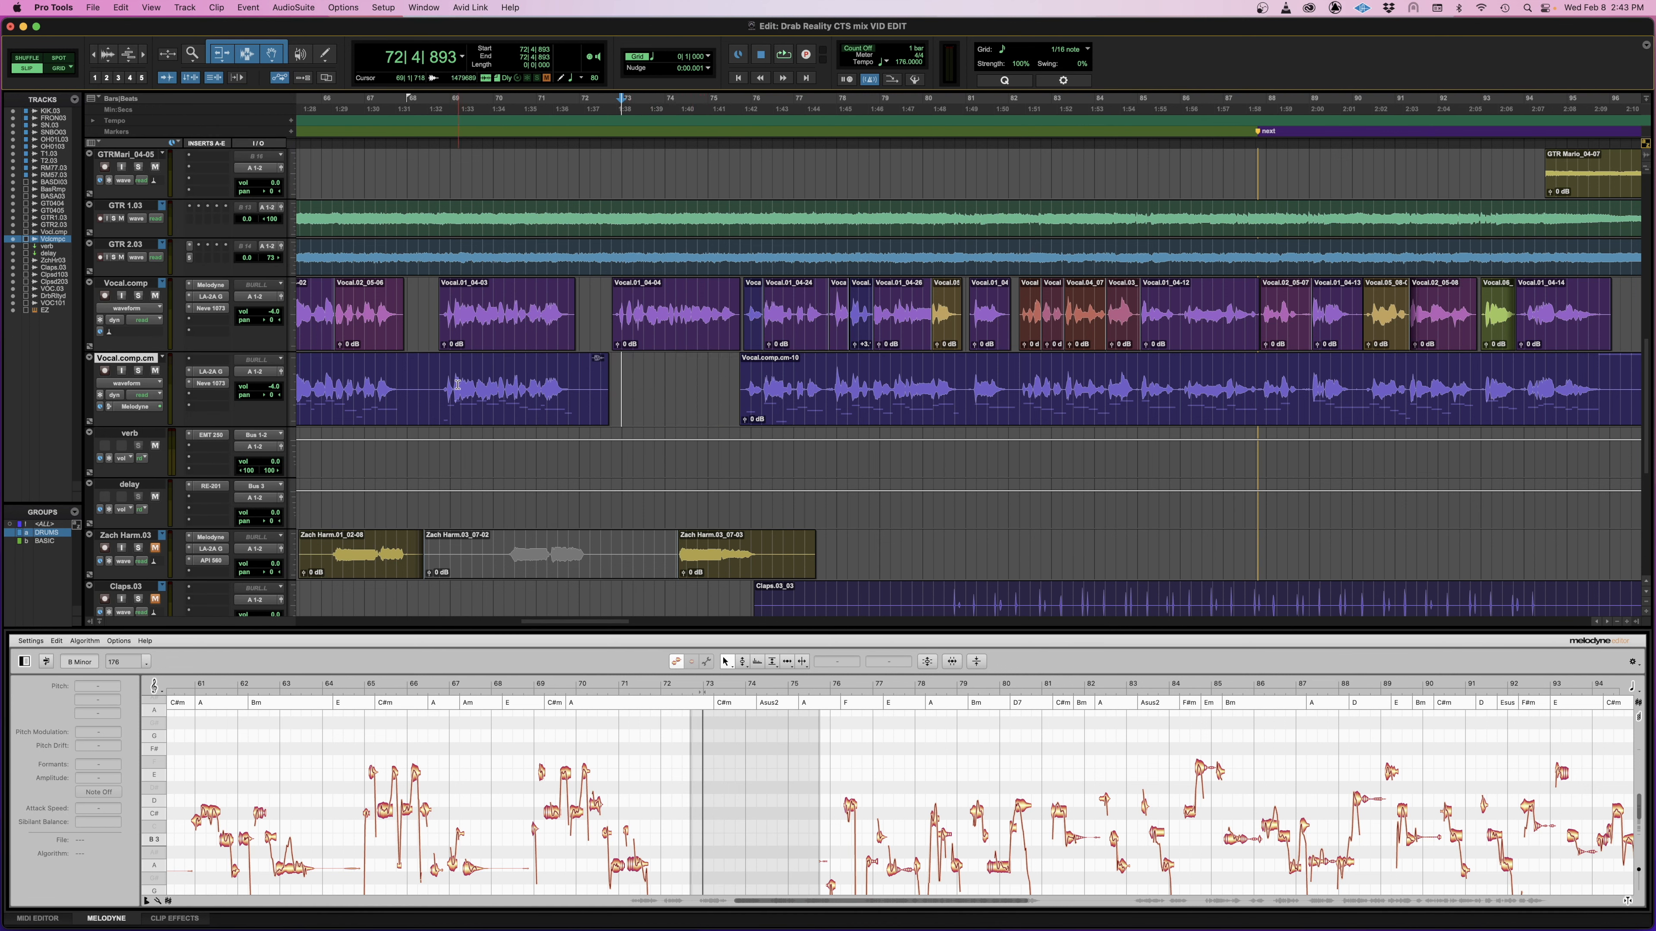
Step: Separate the phrase from about bar 68 to 72 on Vocal.comp.cm into its own clip
left_click_drag(431, 378, 580, 377)
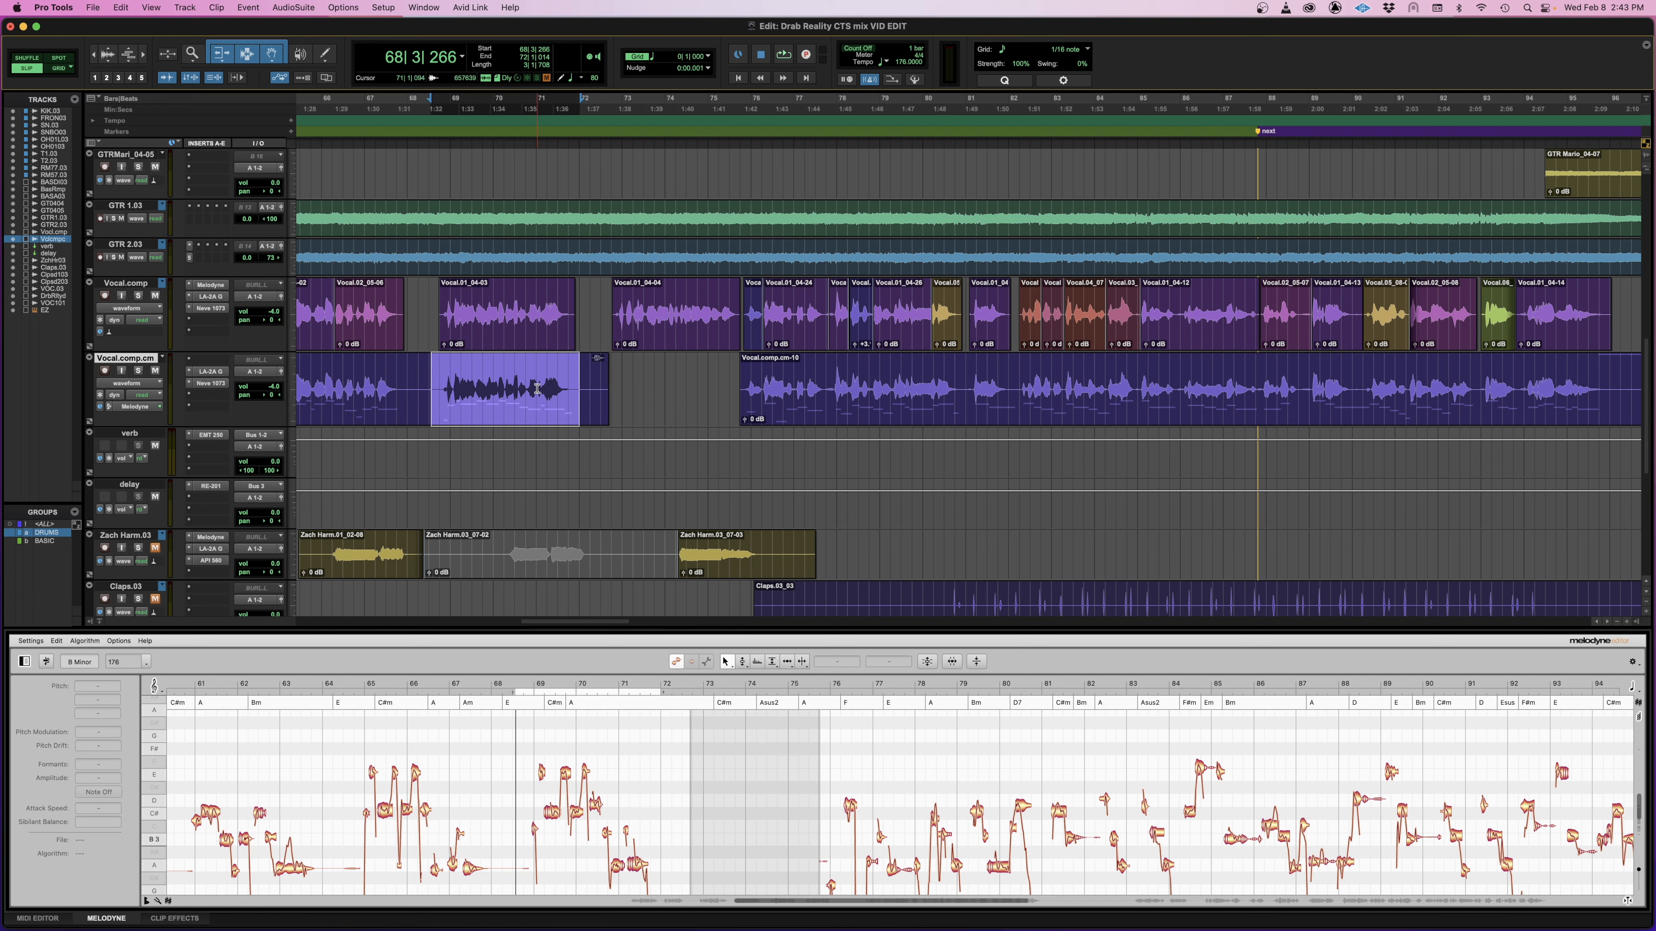
right_click(506, 391)
mouse_move(584, 542)
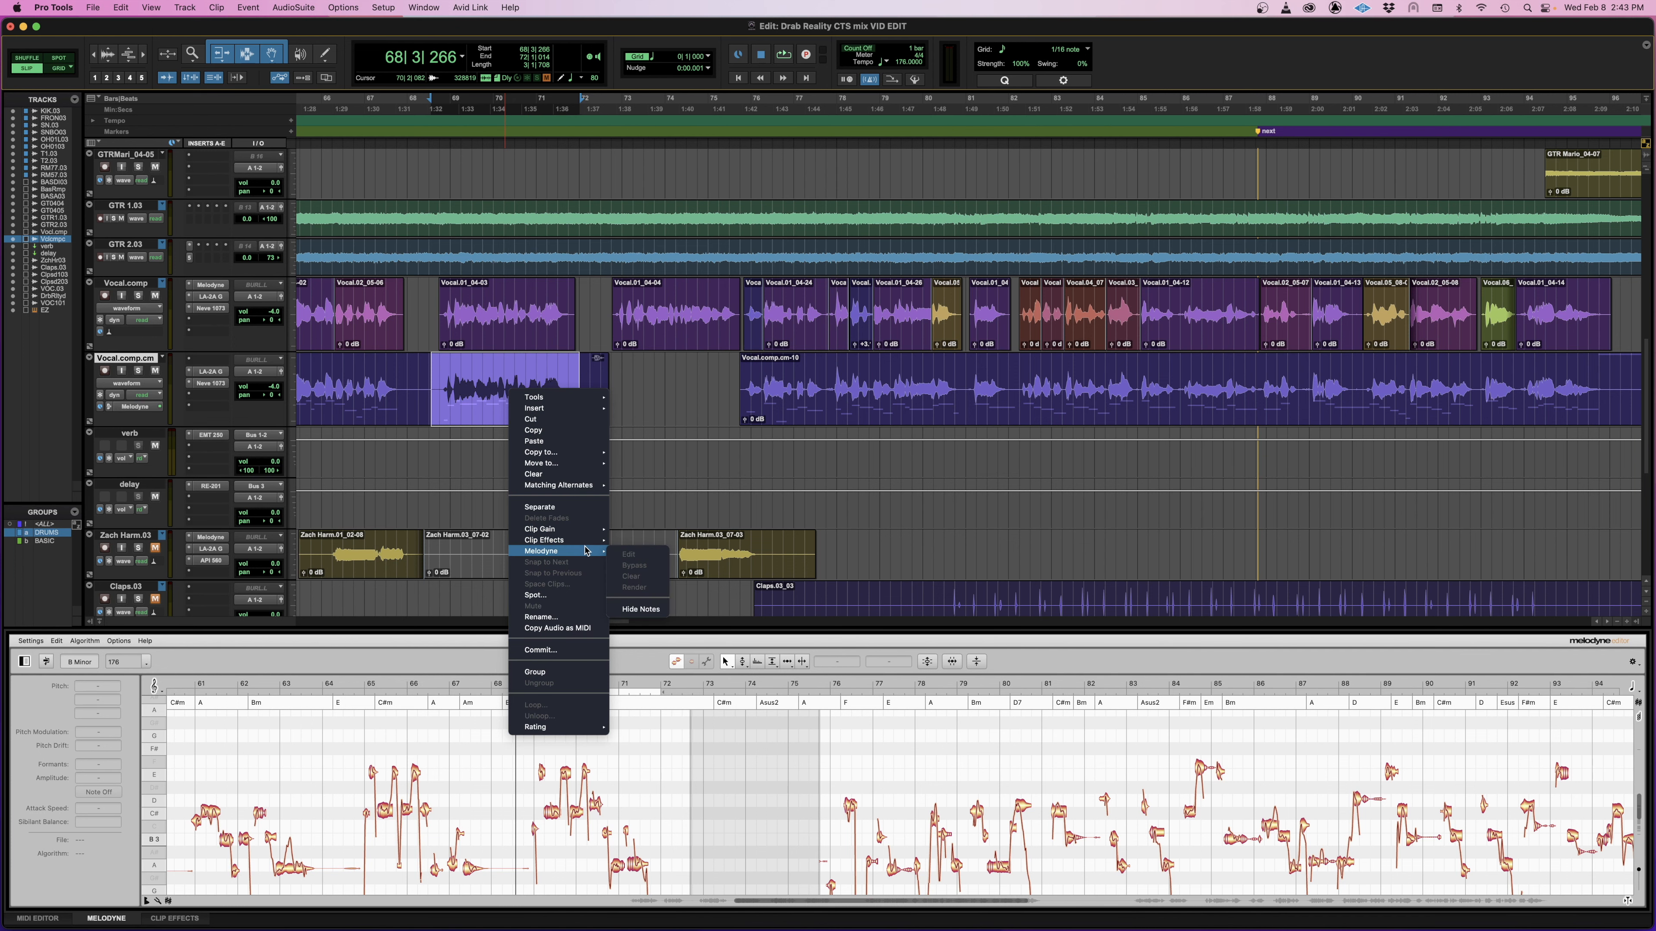
left_click(441, 377)
key("b")
Step: Render the Melodyne edits of the separated Vocal.comp.cm-14 clip
right_click(499, 378)
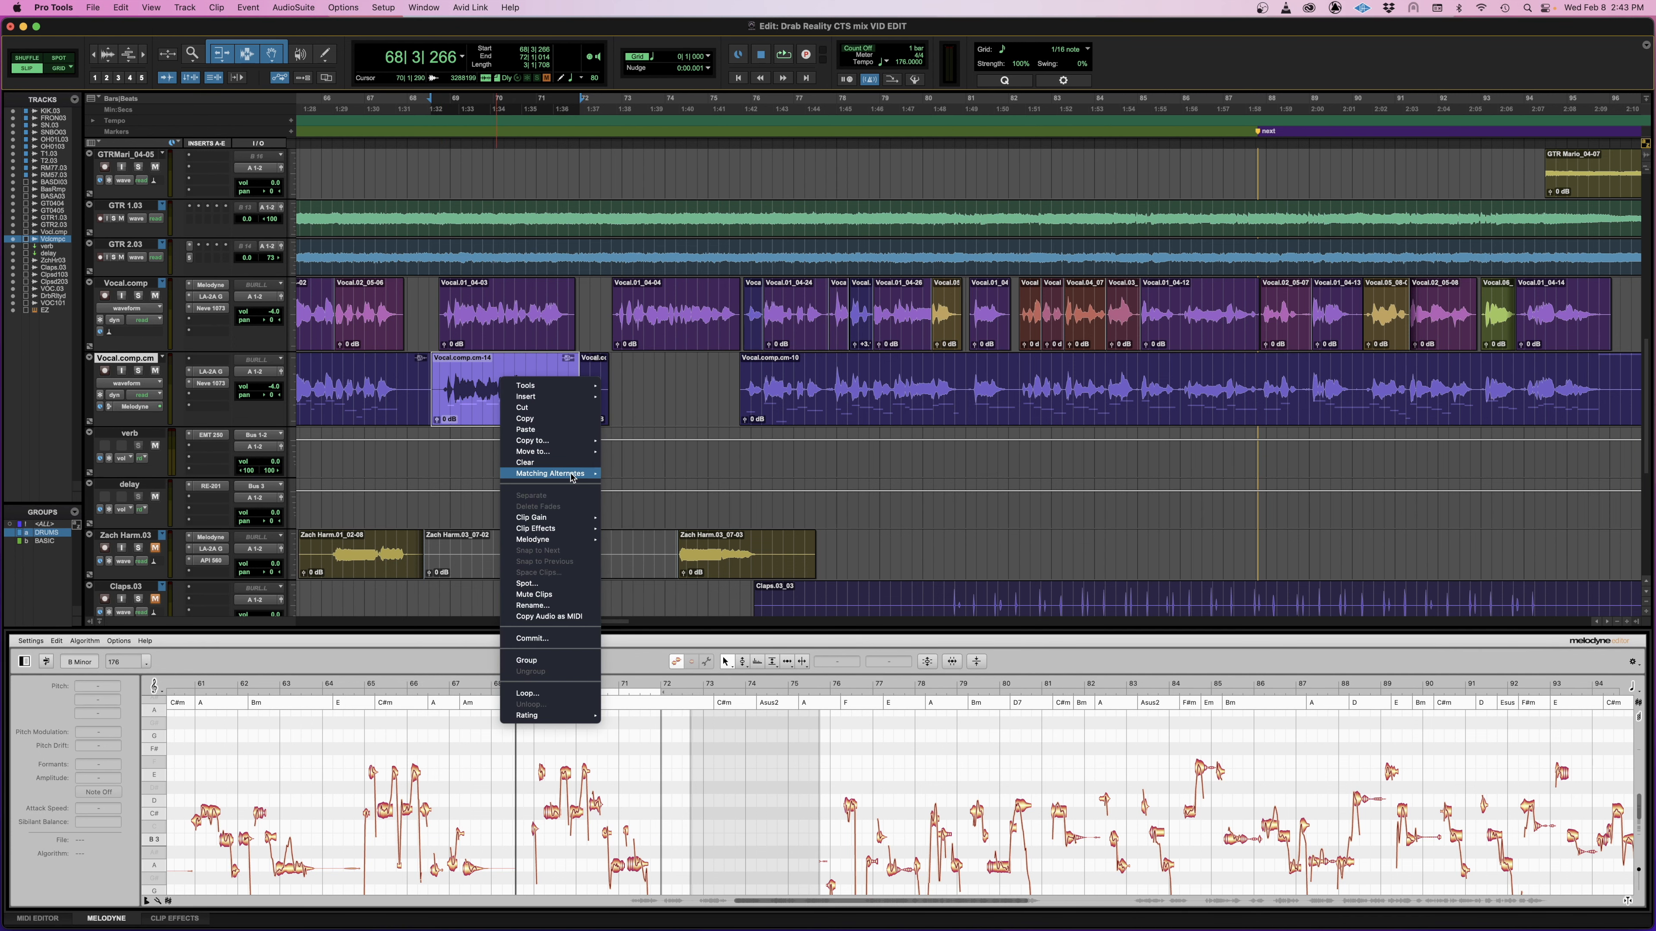
mouse_move(585, 539)
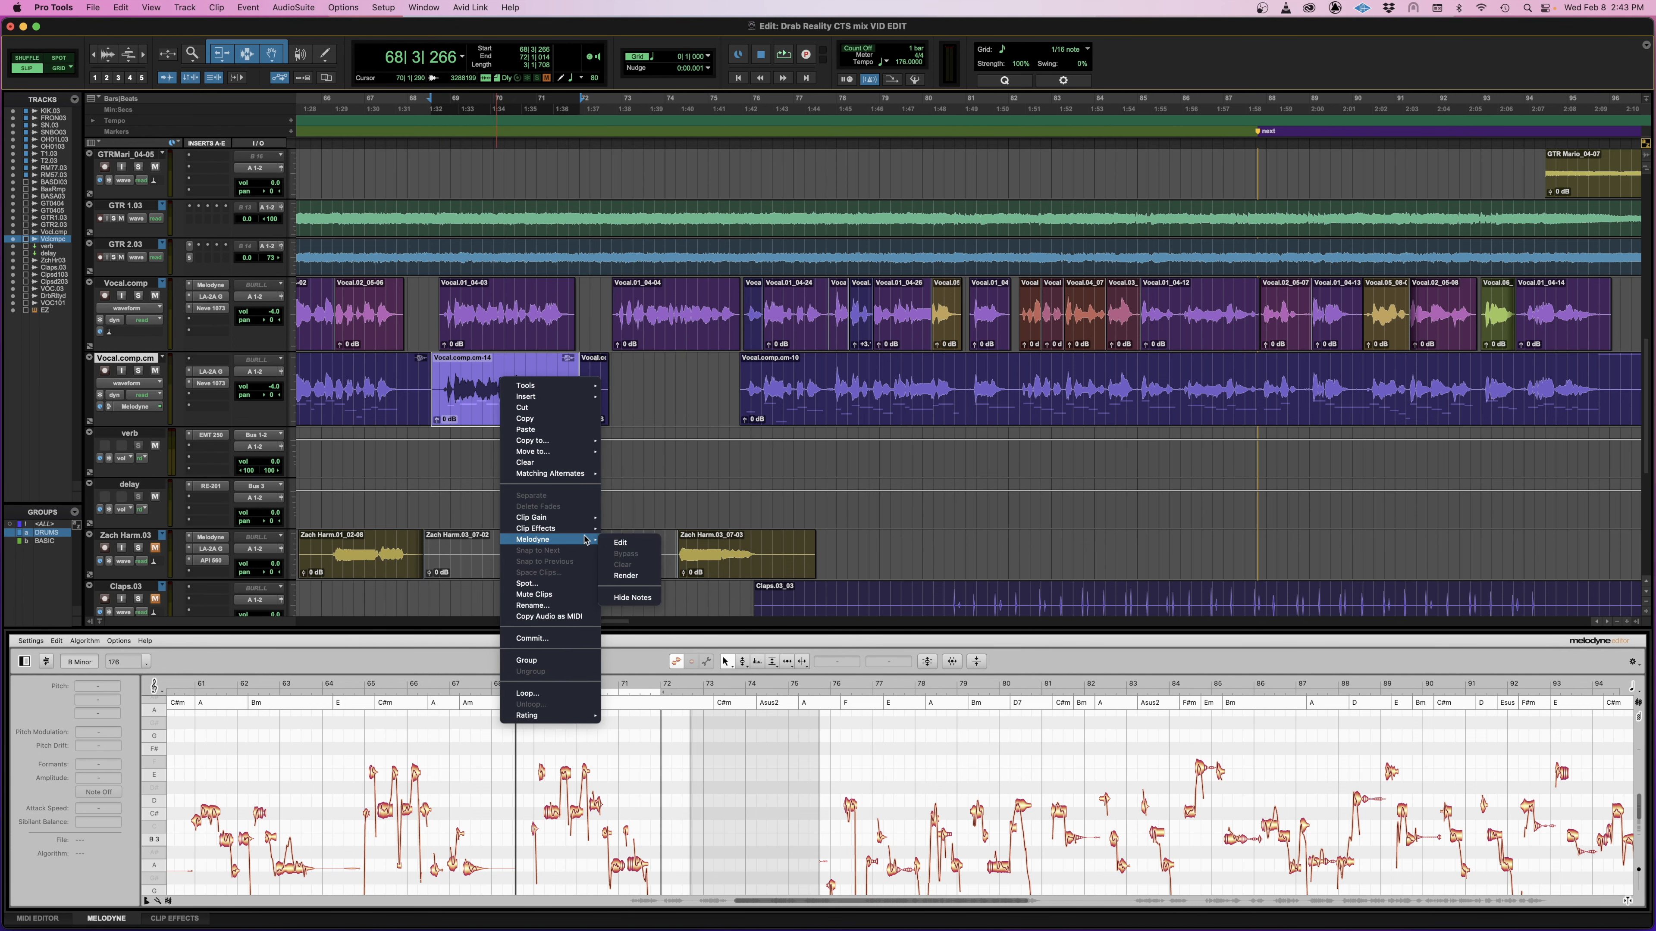
left_click(638, 577)
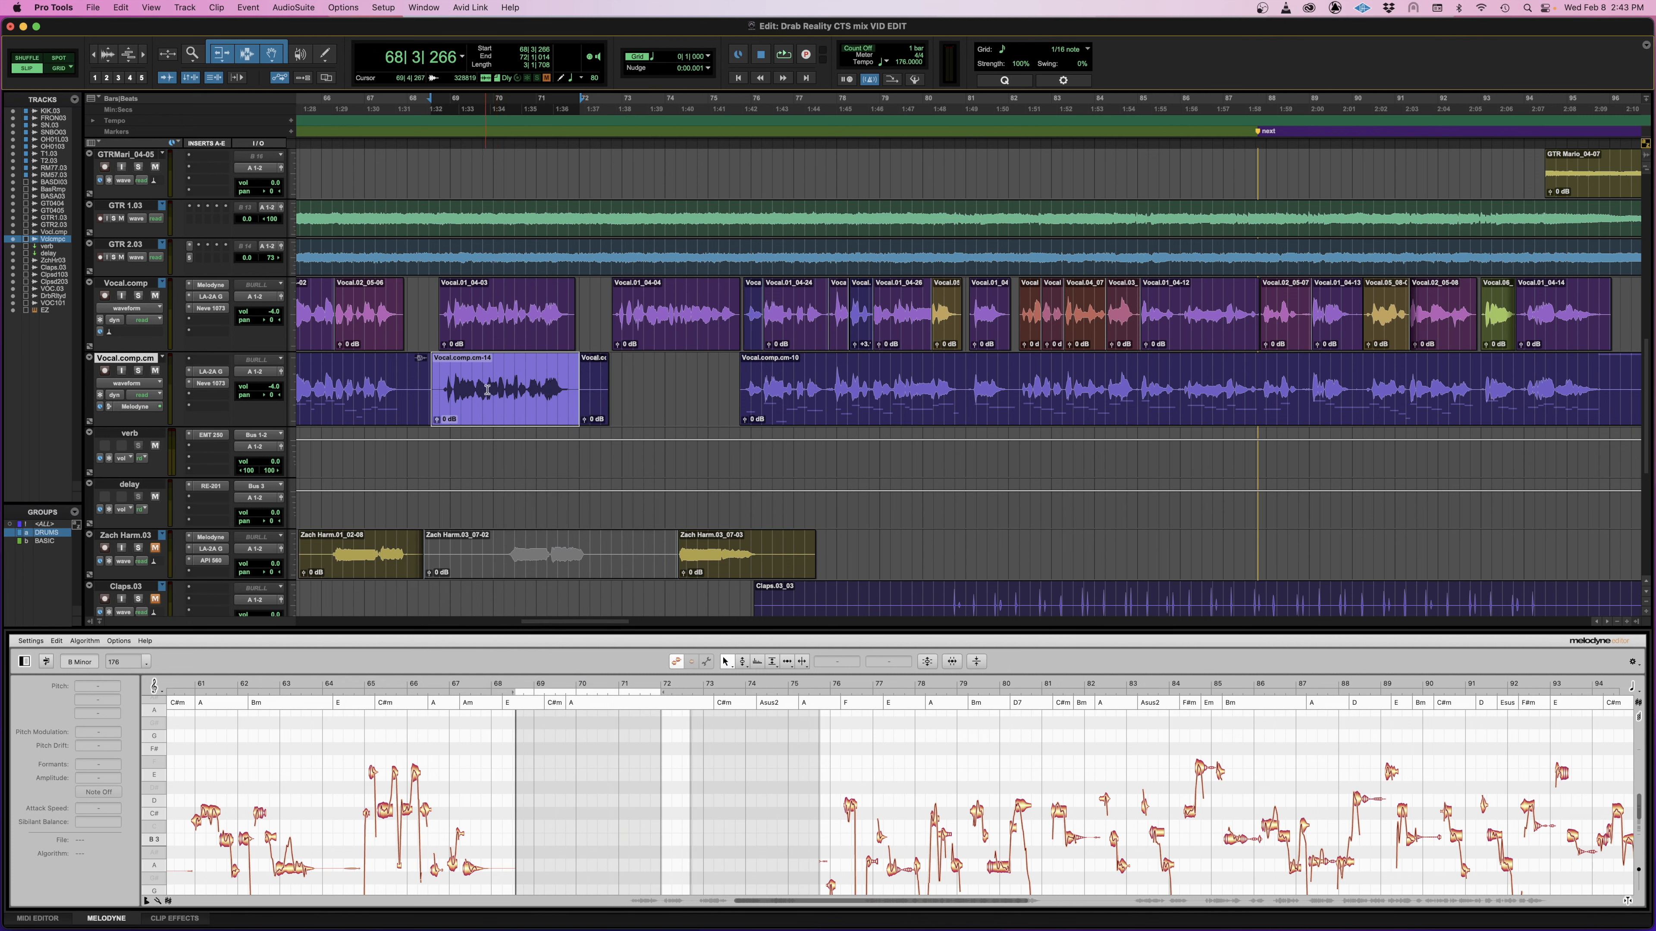
Step: Set the Vocal.comp.cm track's Melodyne processing to None
left_click(506, 385)
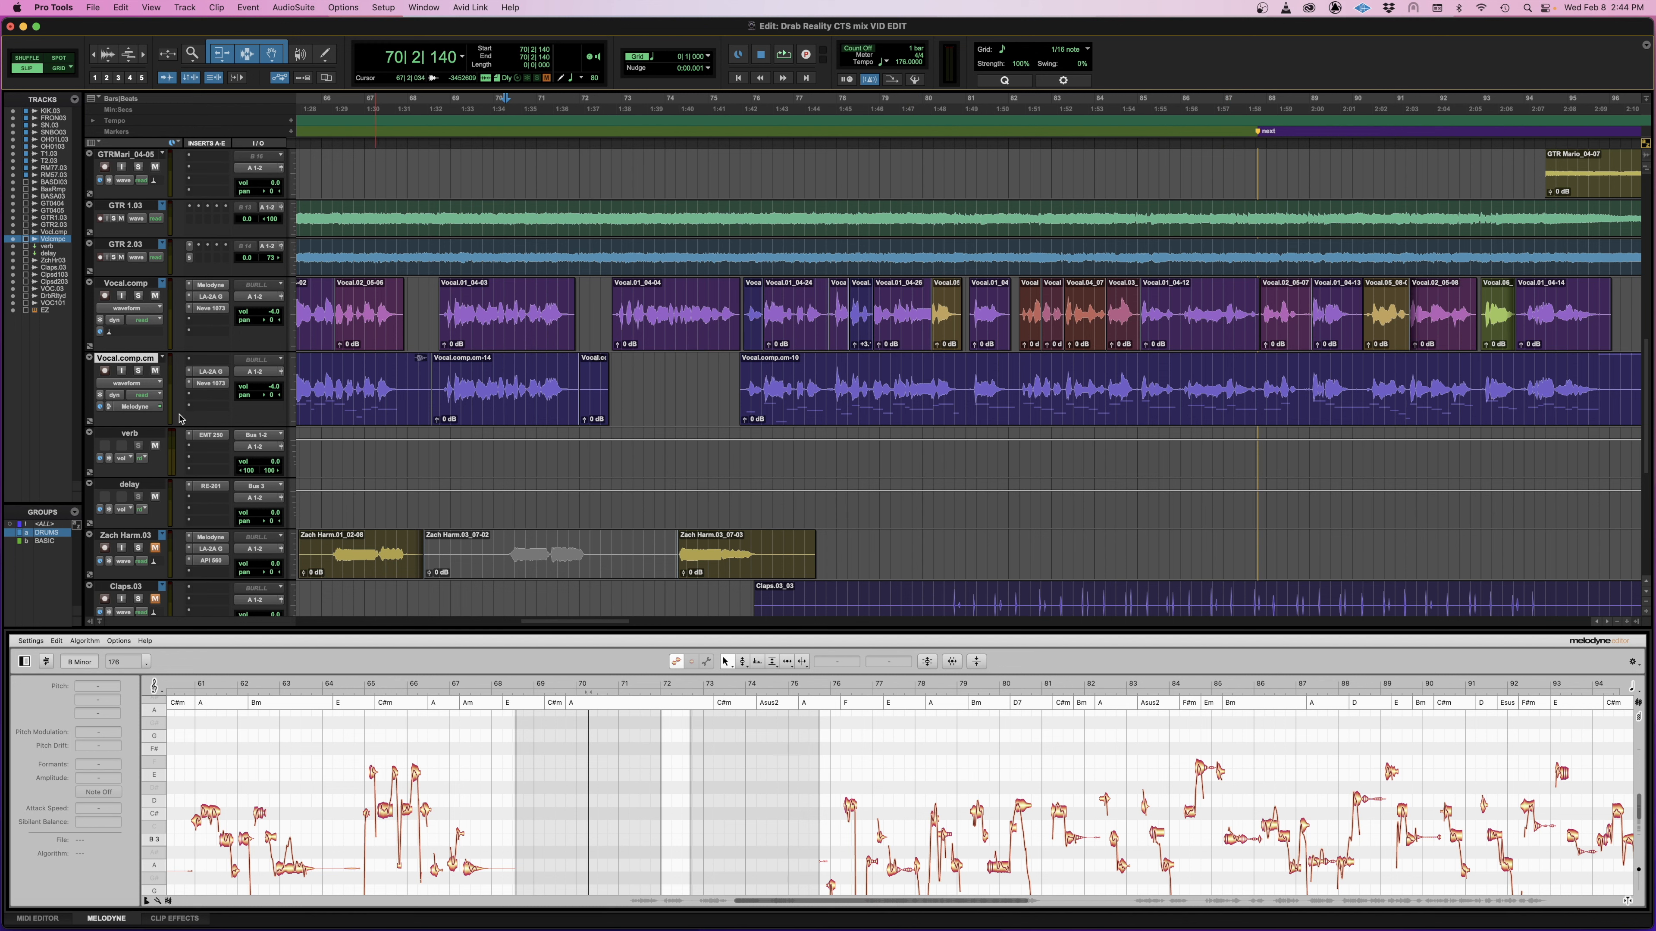
left_click(108, 408)
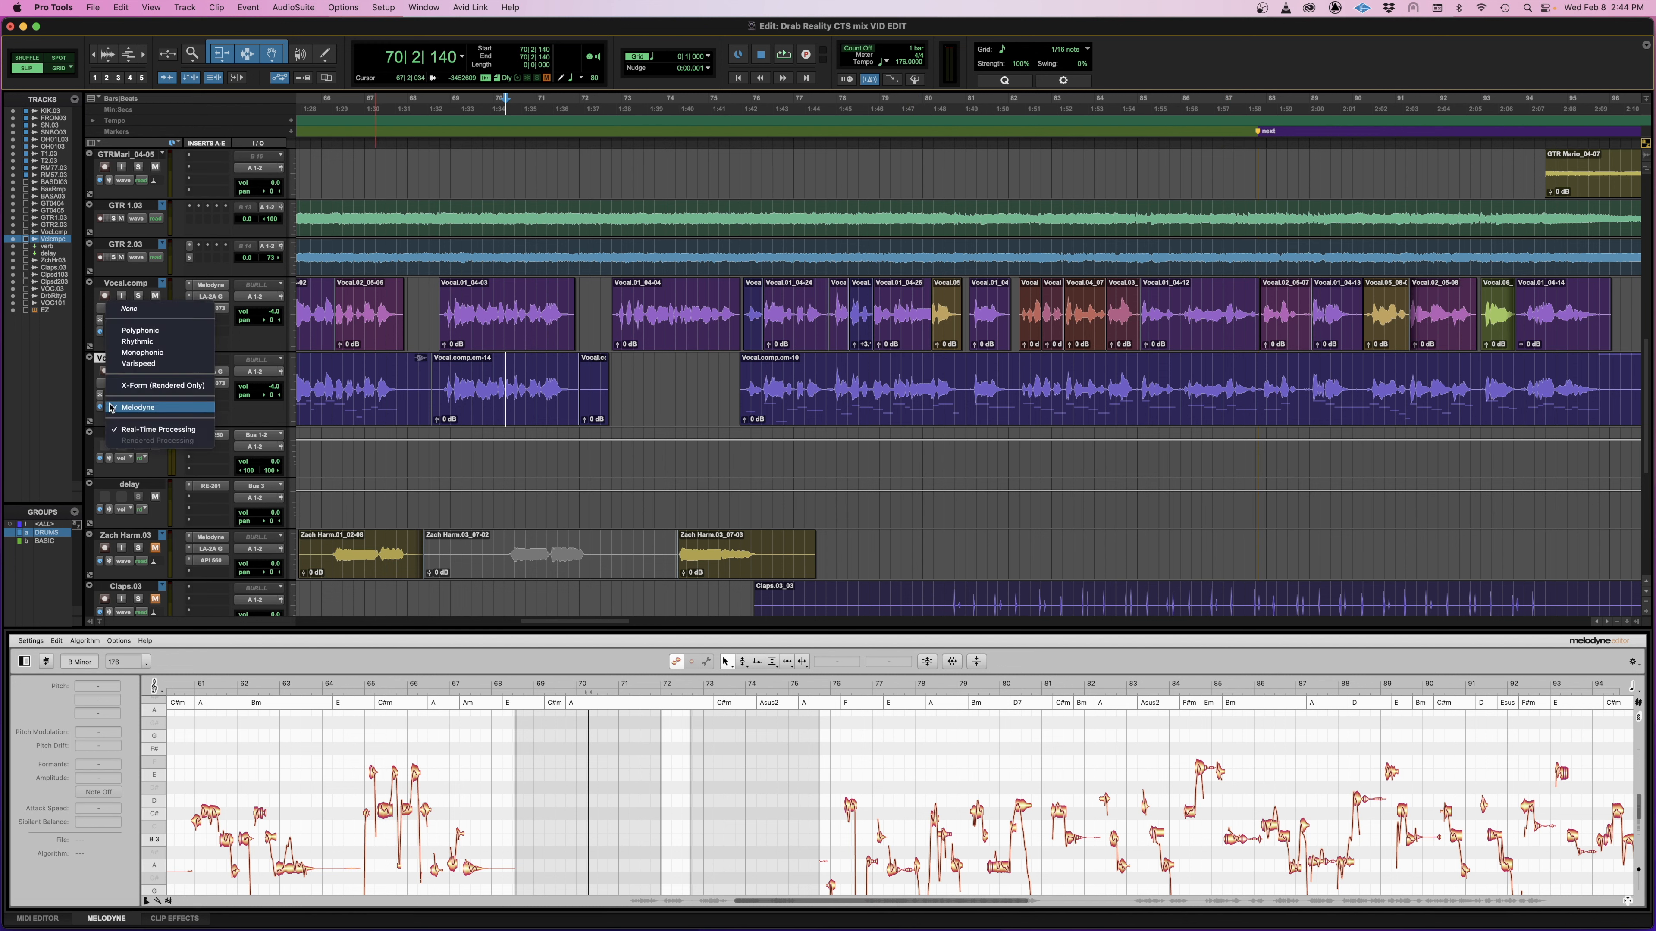
left_click(141, 309)
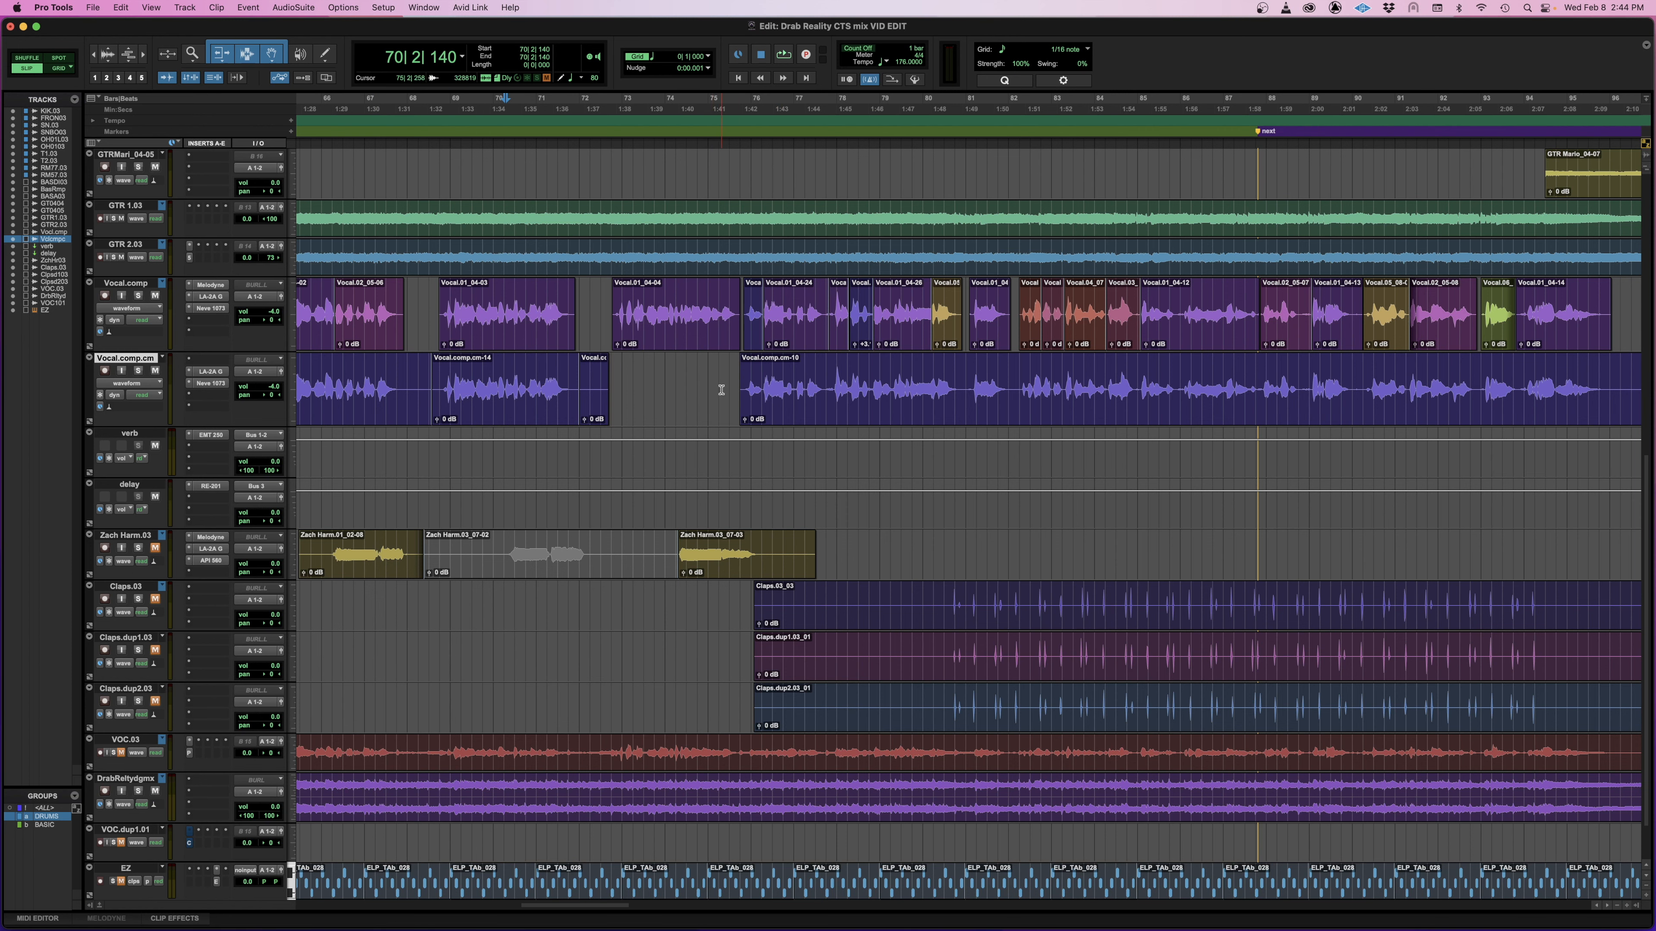
Step: Extend the start of the Vocal.comp.cm-10 clip back across the gap to about bar 72
scroll(721, 391, "right", 5)
scroll(730, 387, "left", 3)
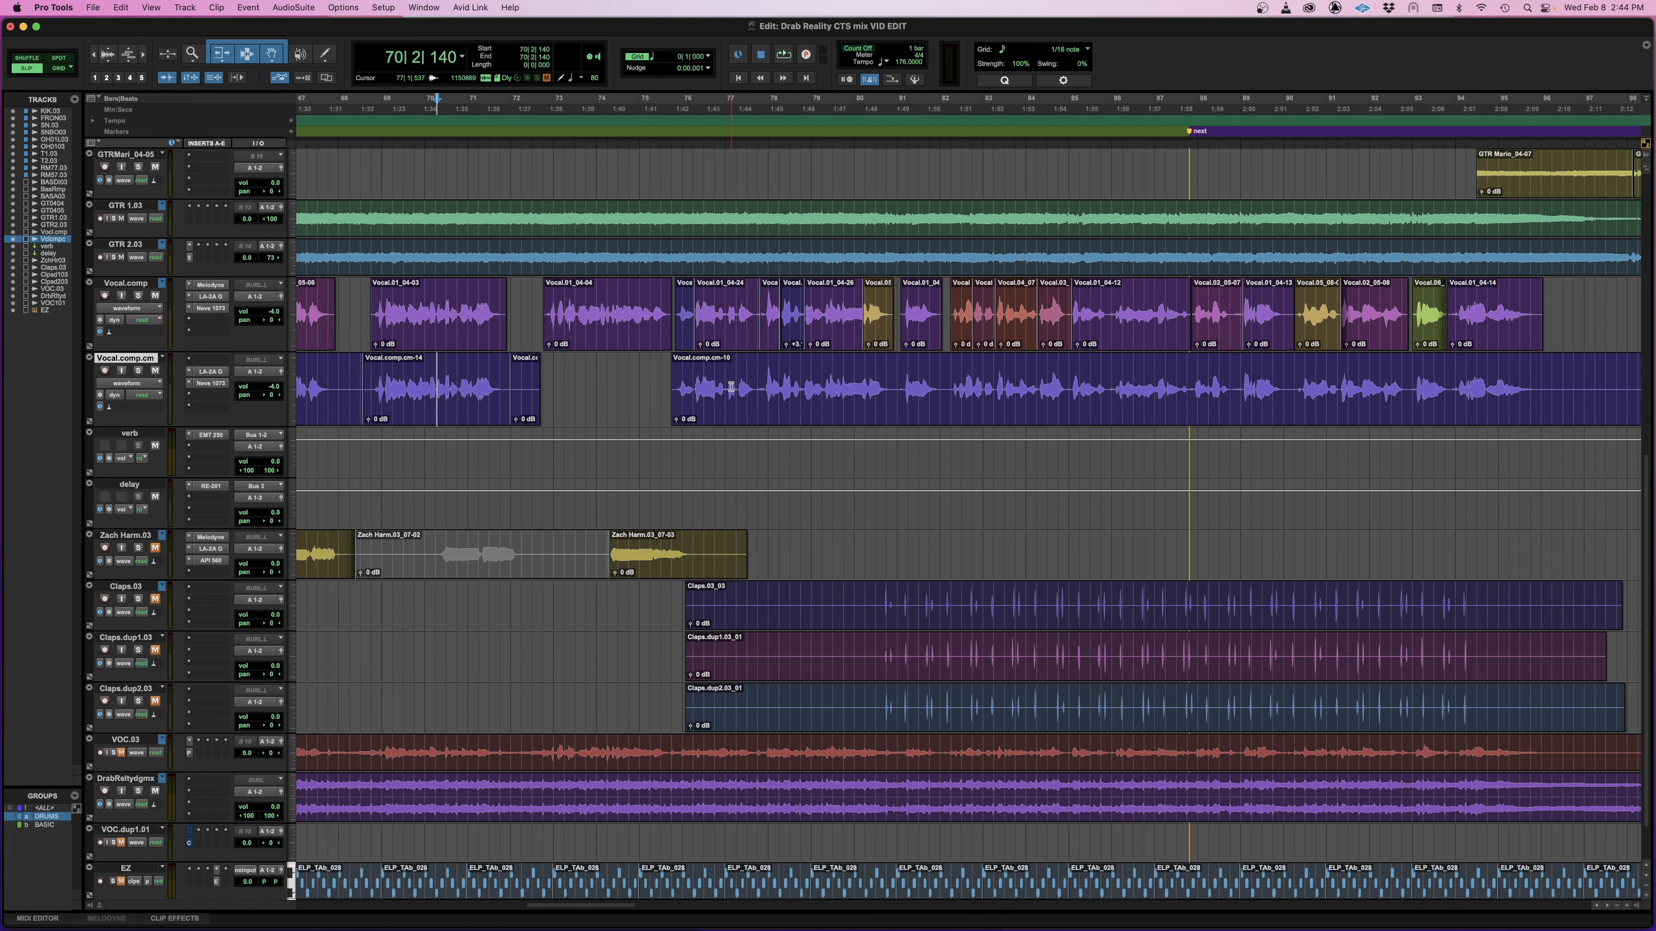
scroll(730, 387, "left", 5)
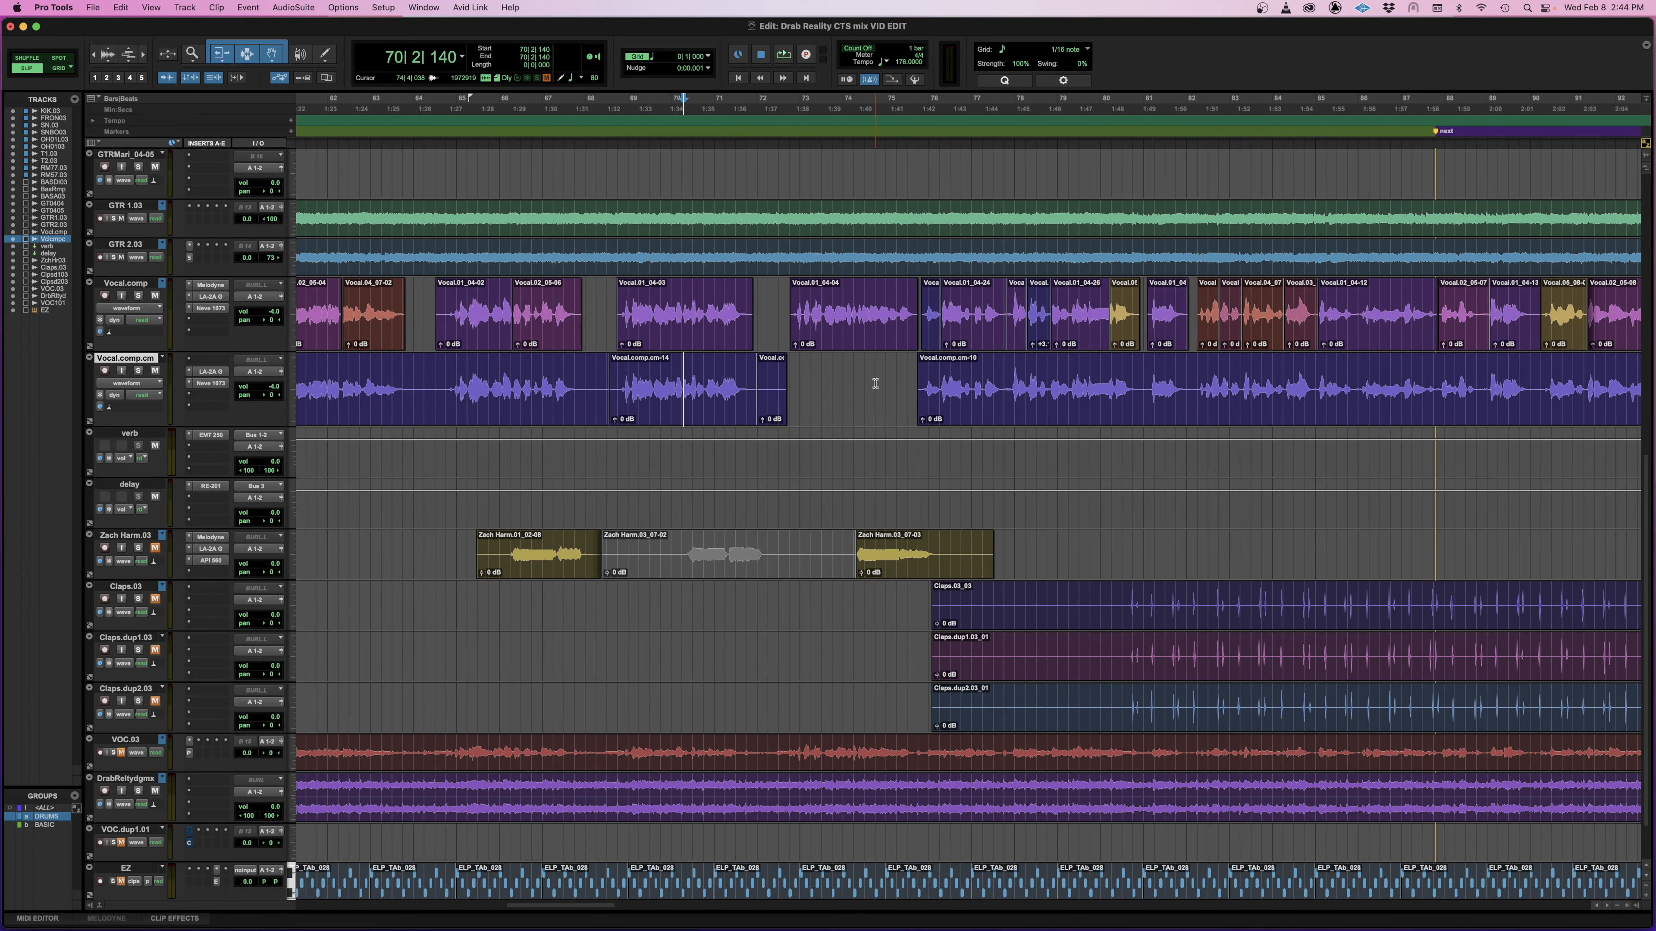
scroll(875, 383, "right", 8)
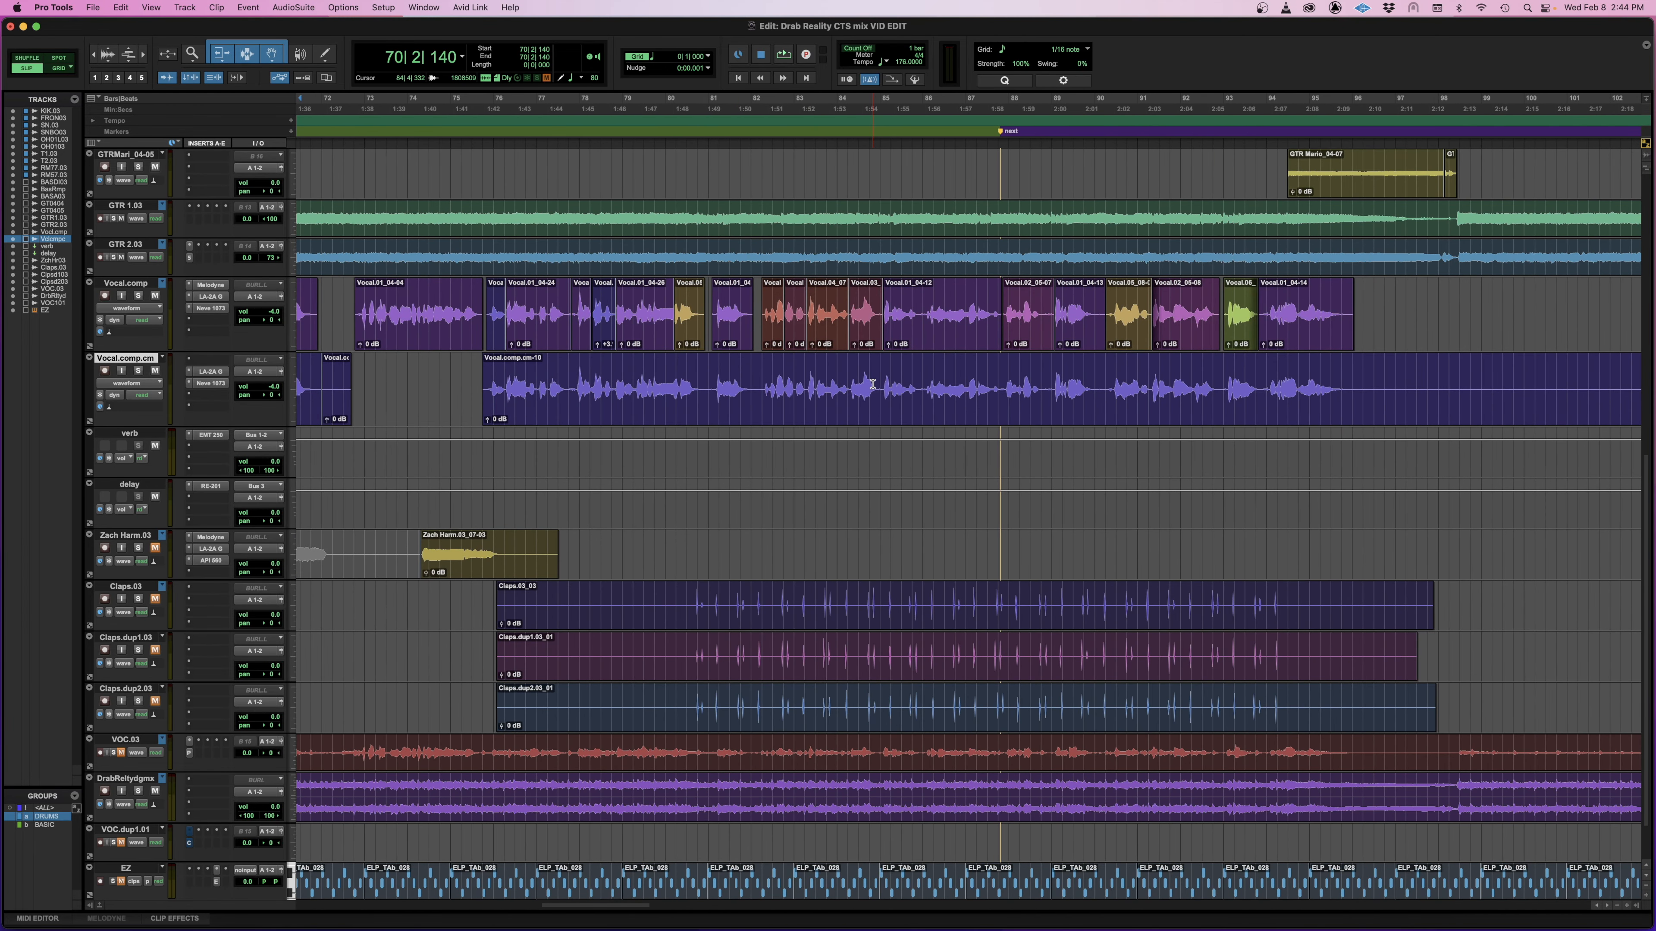
scroll(872, 384, "right", 4)
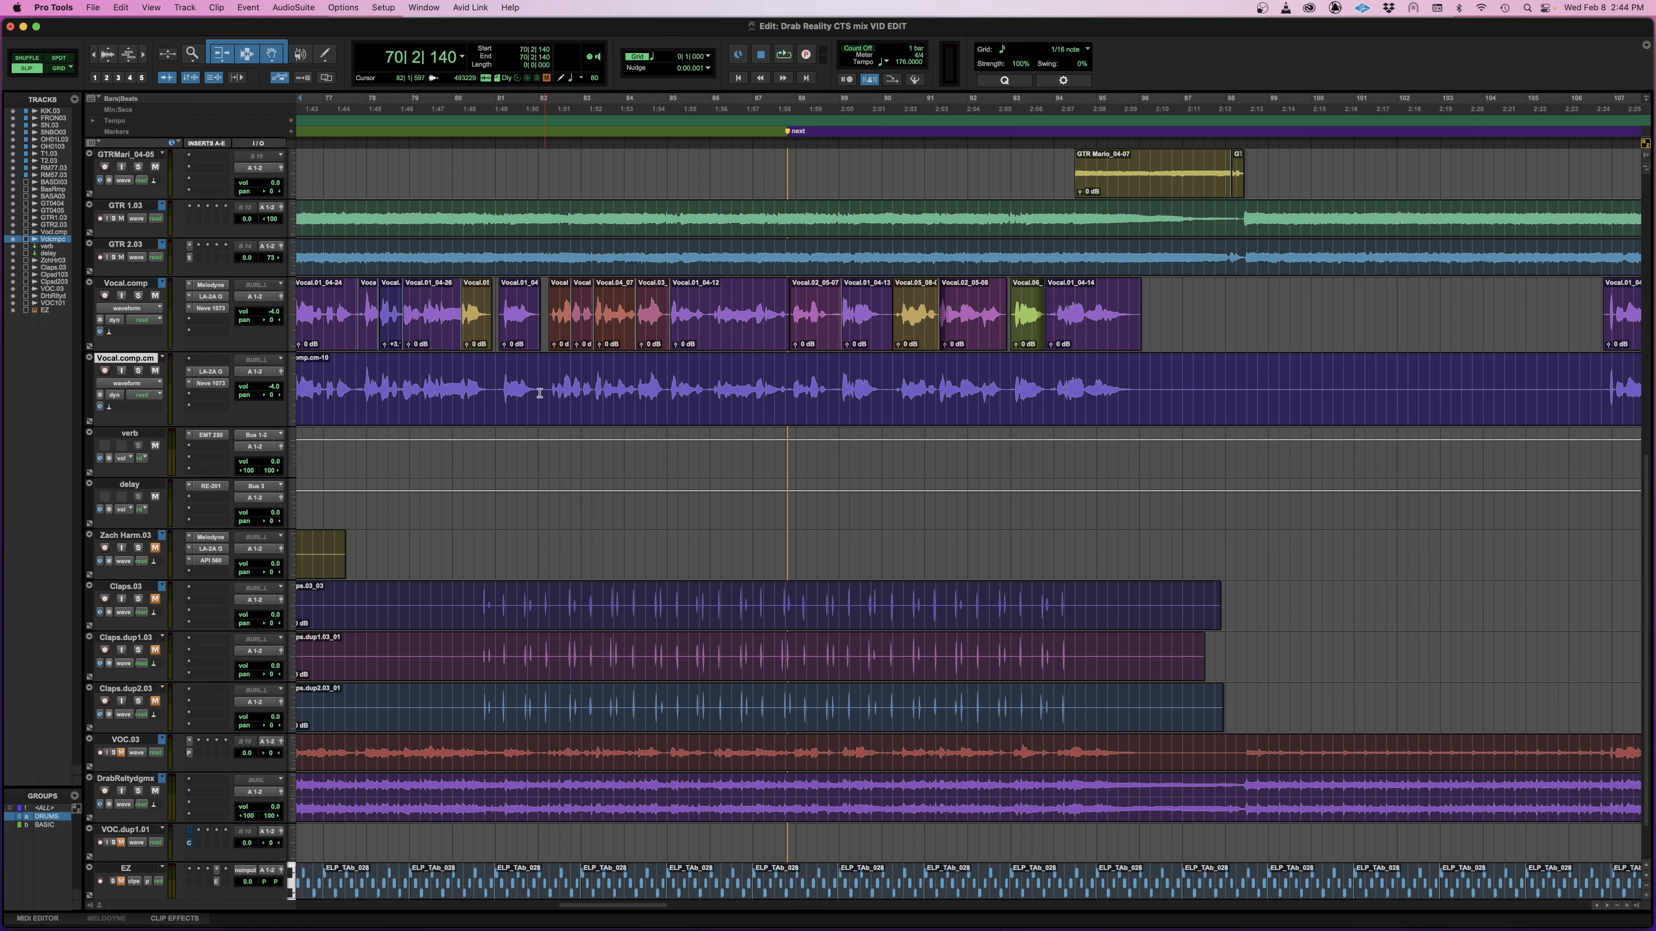
scroll(550, 387, "left", 4)
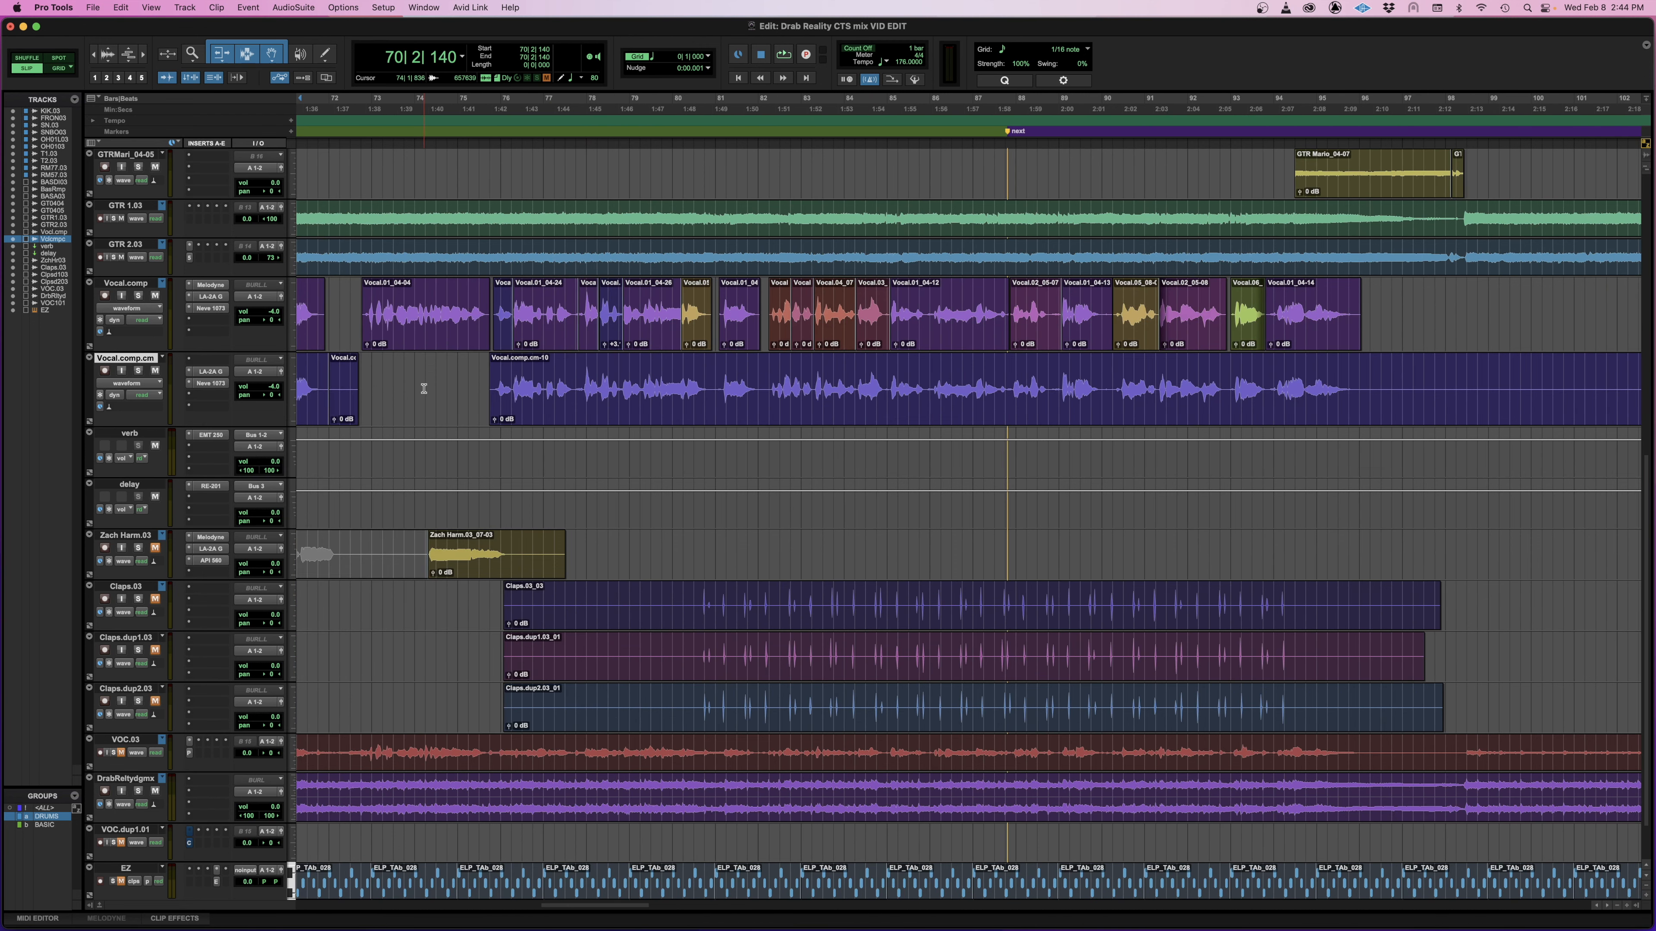
scroll(424, 388, "left", 5)
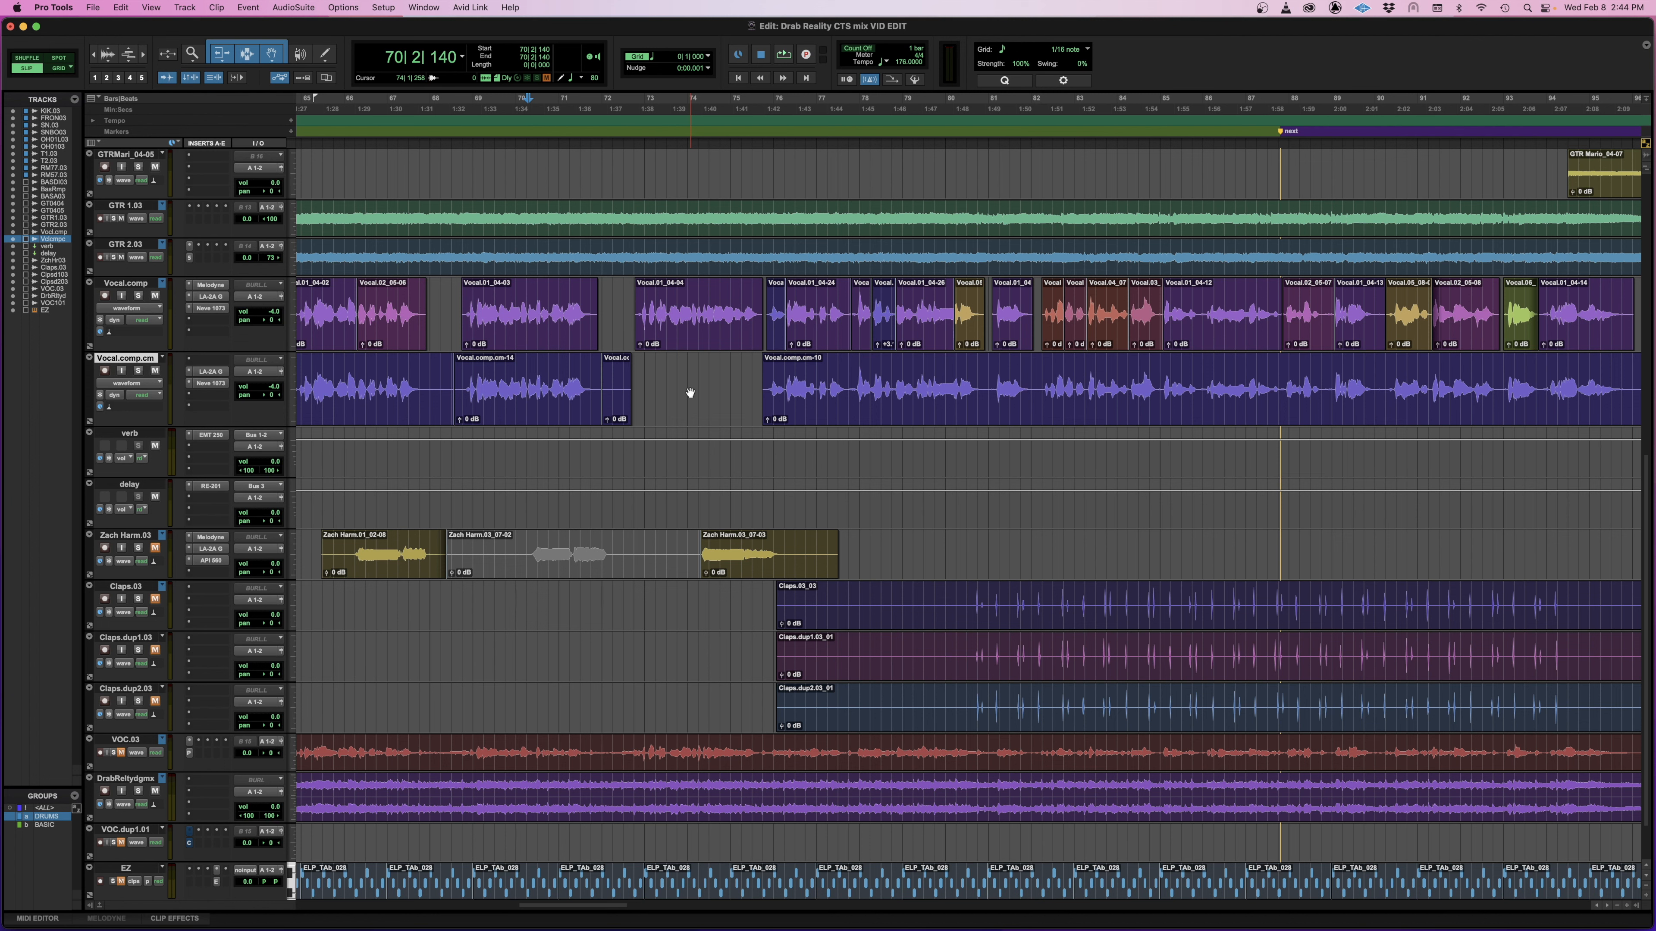
left_click_drag(764, 386, 625, 383)
left_click(689, 376)
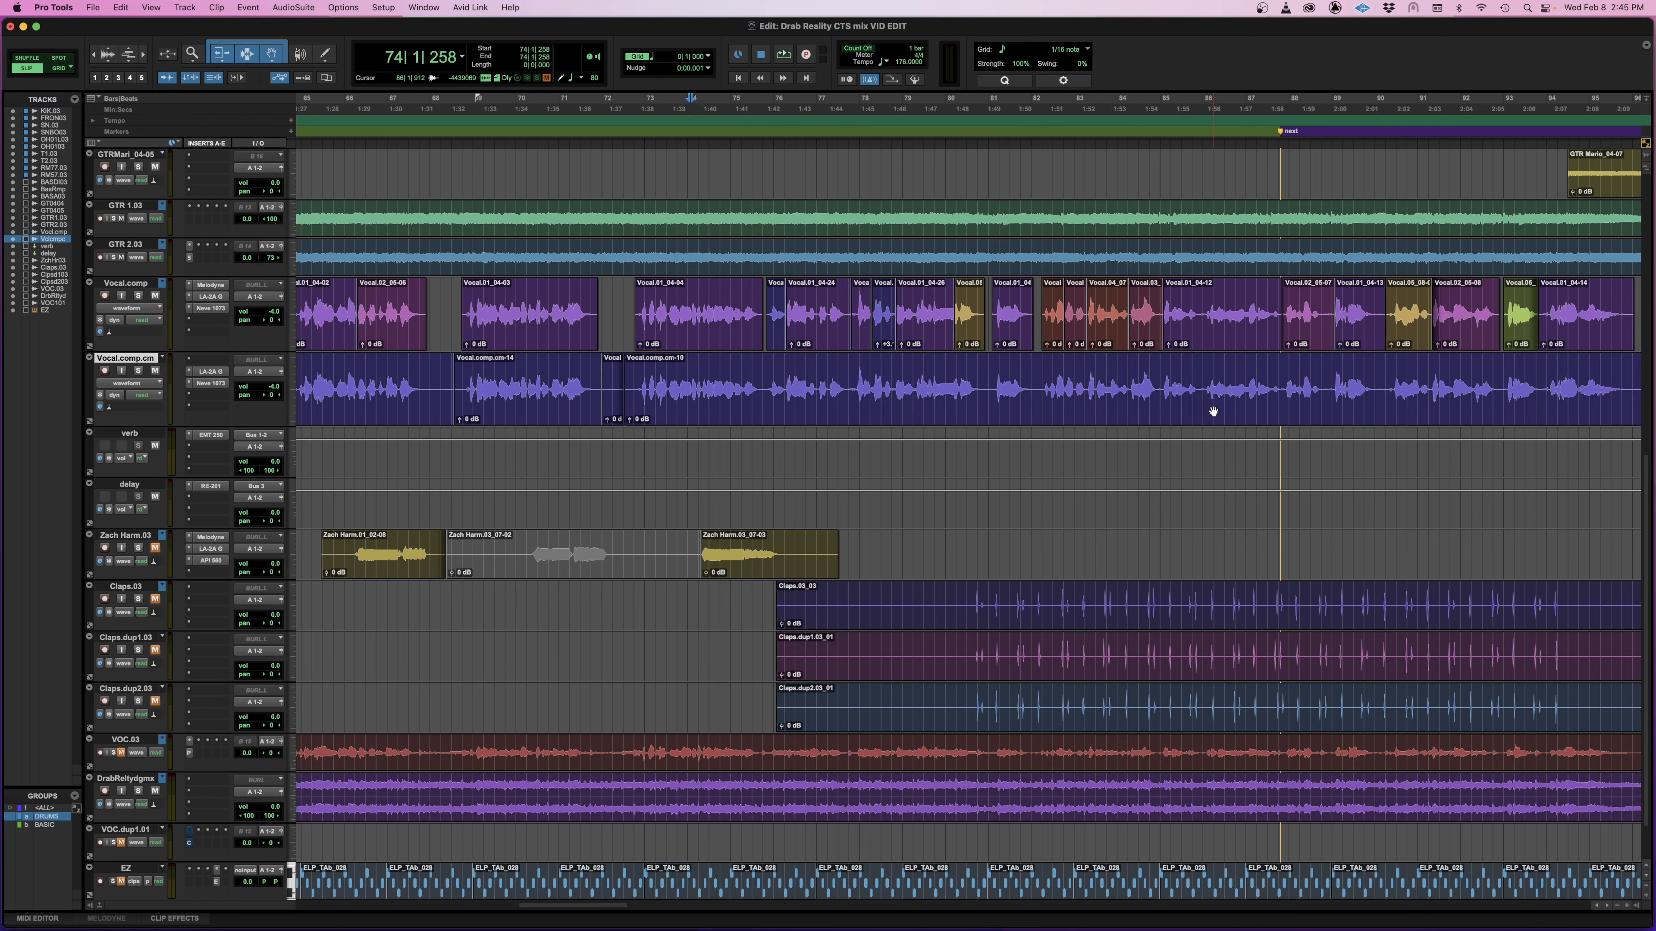
left_click(1106, 378)
scroll(1121, 376, "right", 5)
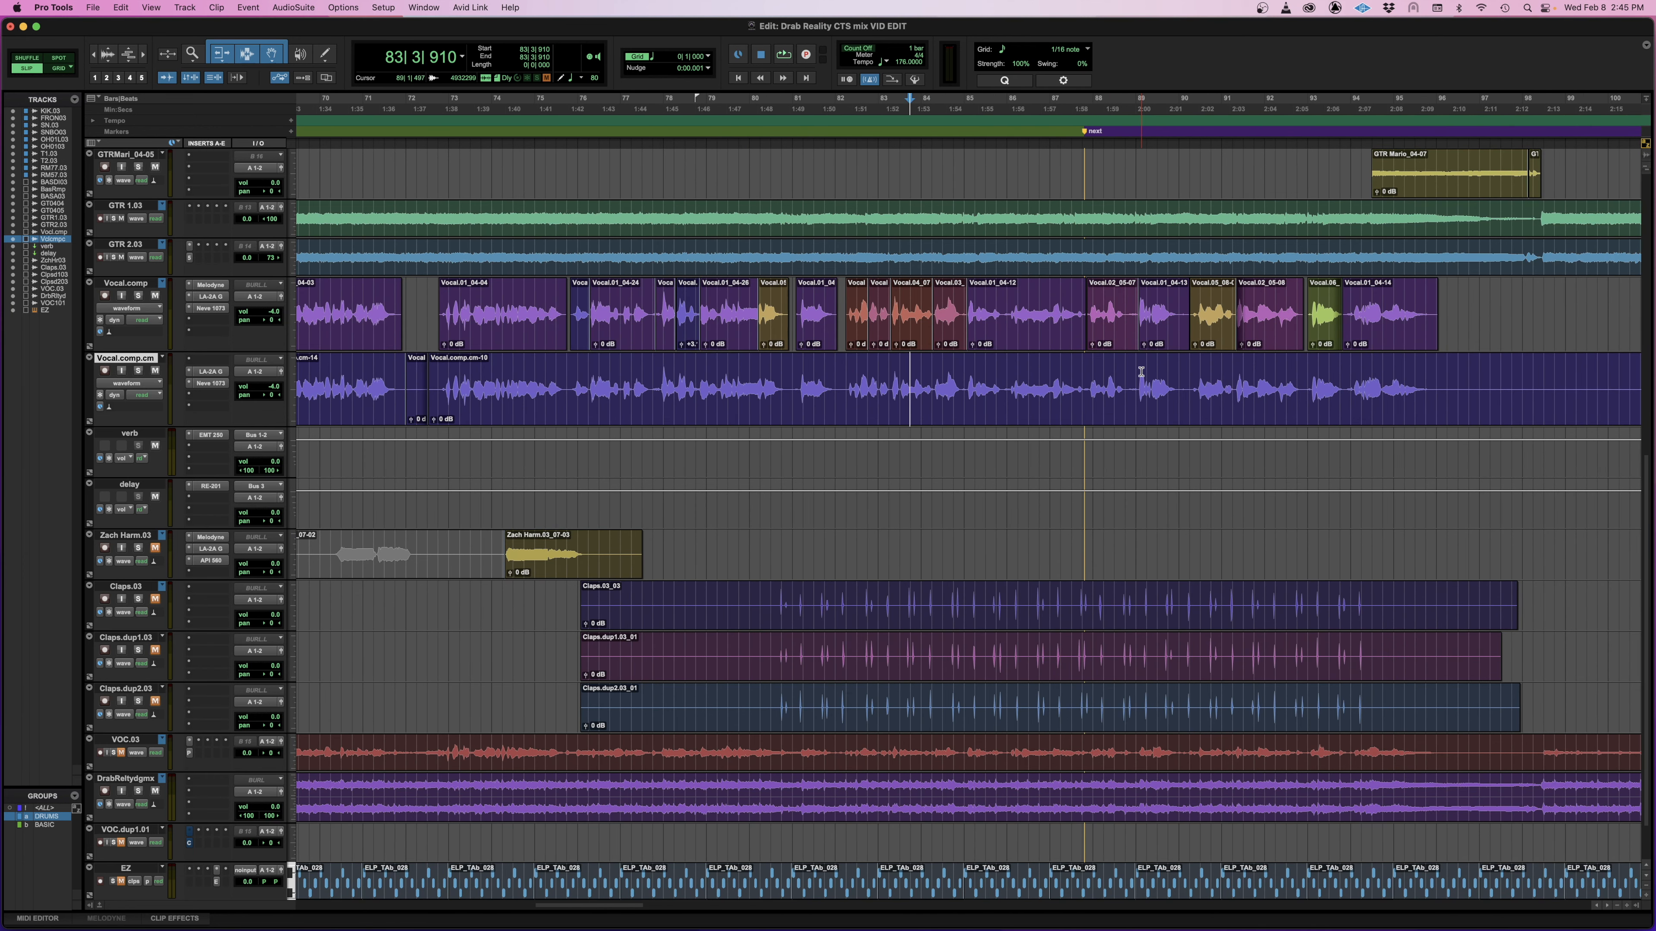